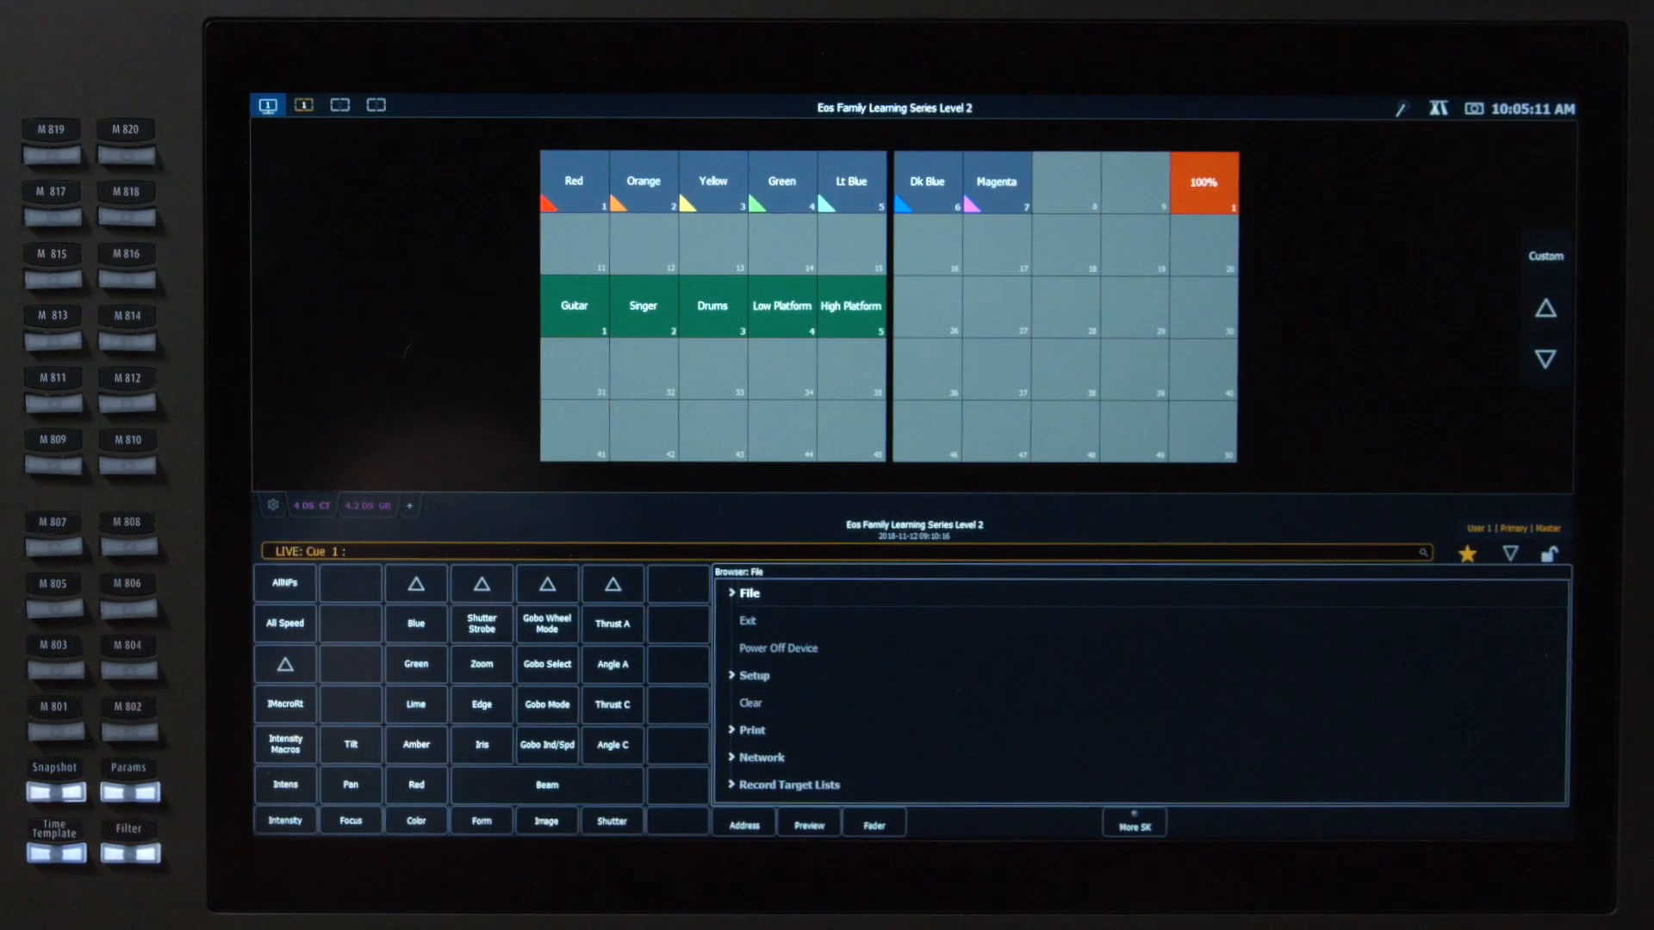
Collapse the browser area and open a Magic Sheet display in a new tab
{"action": "left_click", "coordinate": [1518, 553]}
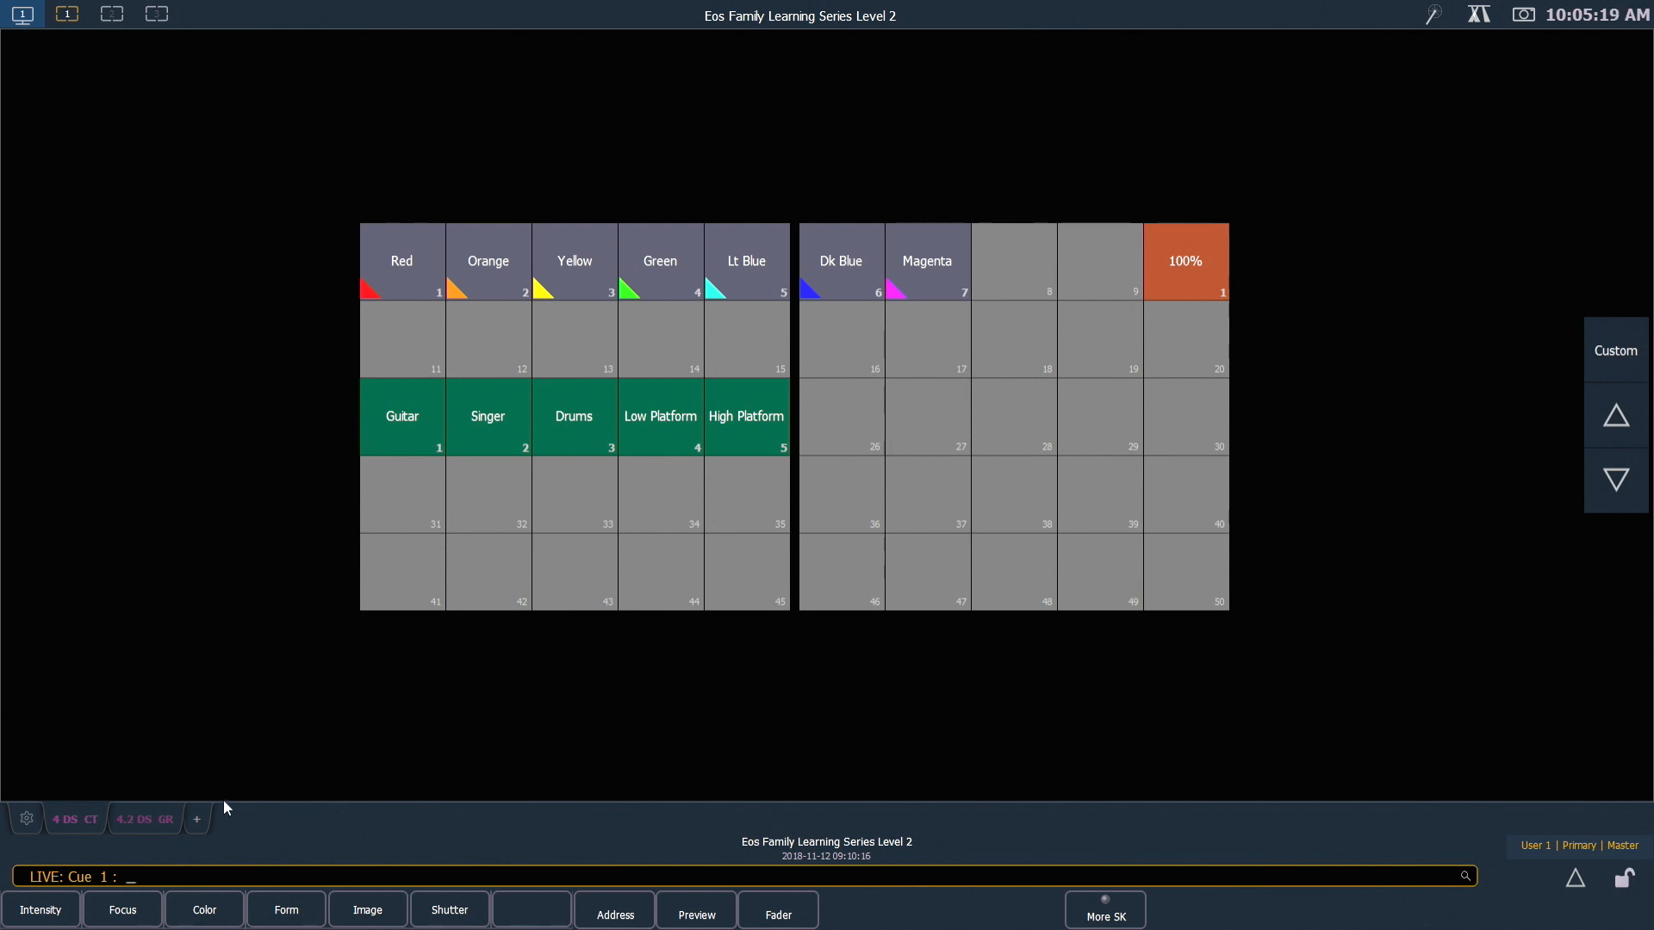
{"action": "left_click", "coordinate": [197, 820]}
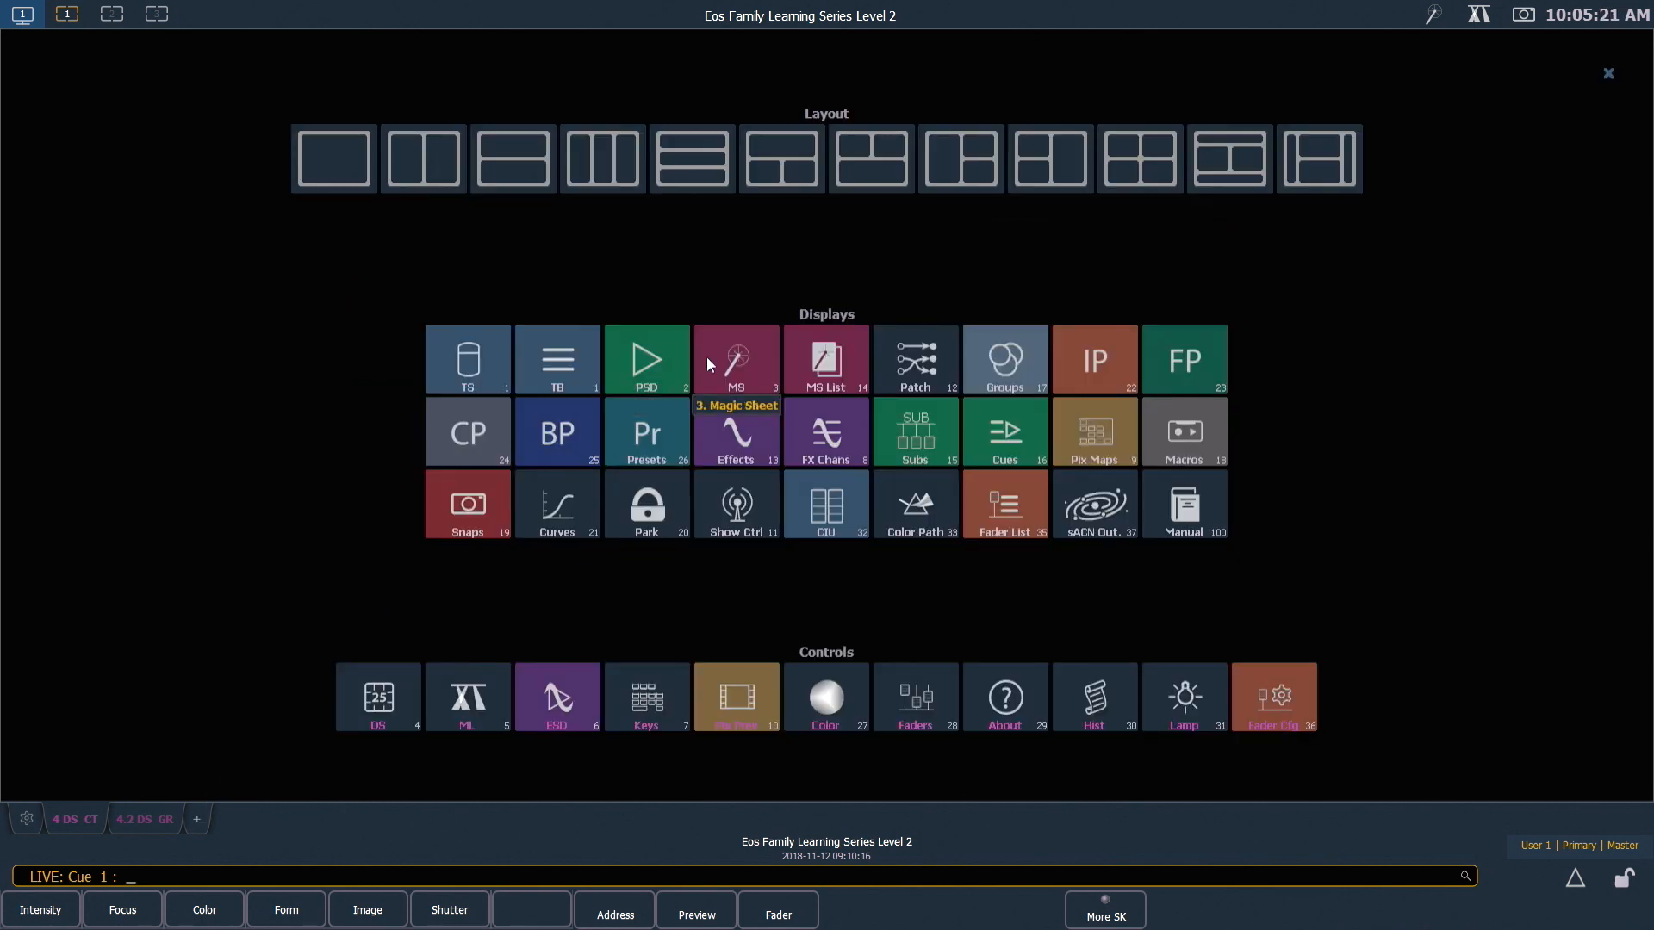
{"action": "left_click", "coordinate": [738, 361]}
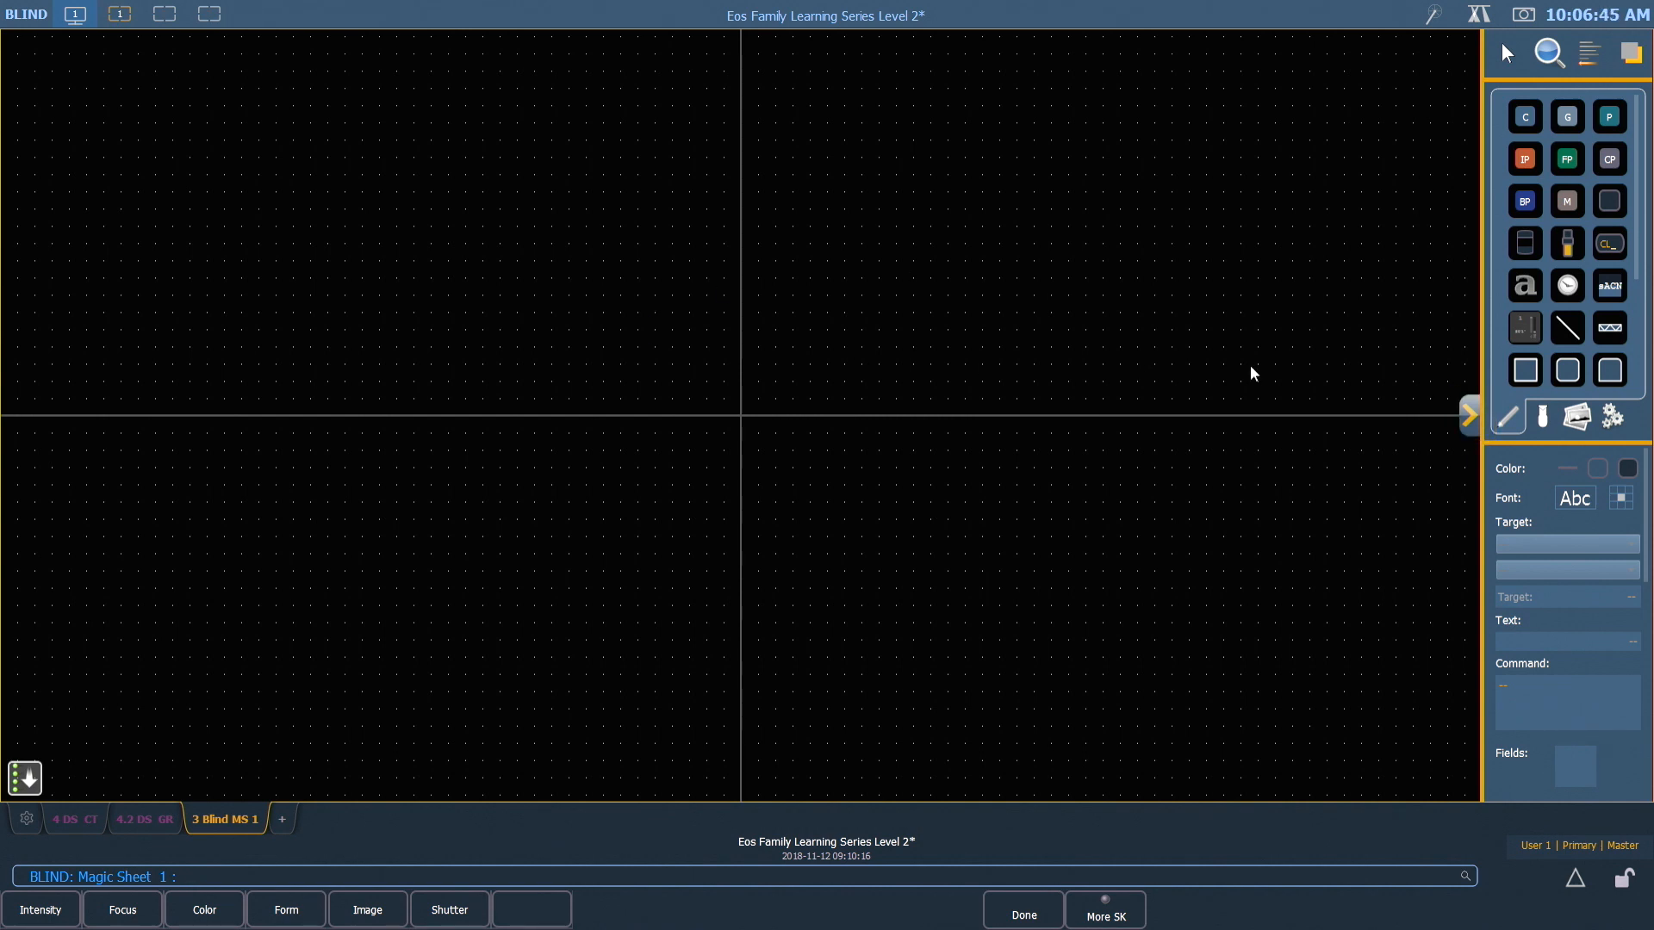
Hide the magic sheet's editing tools and bring them back
{"action": "left_click", "coordinate": [1472, 417]}
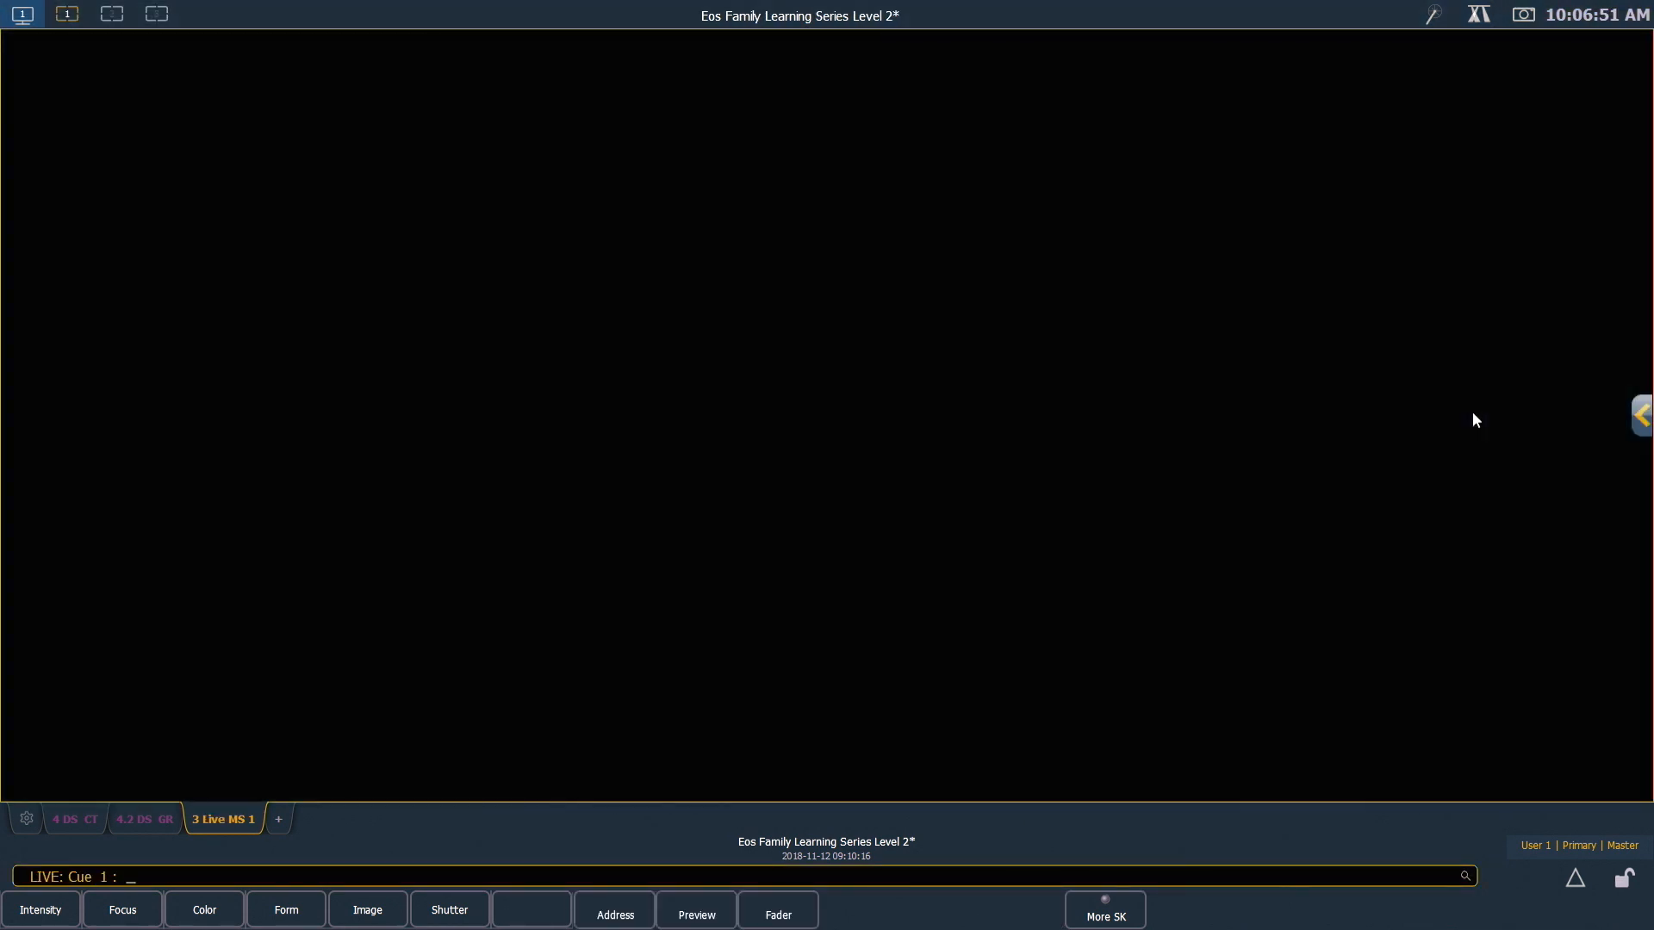
{"action": "left_click", "coordinate": [1642, 417]}
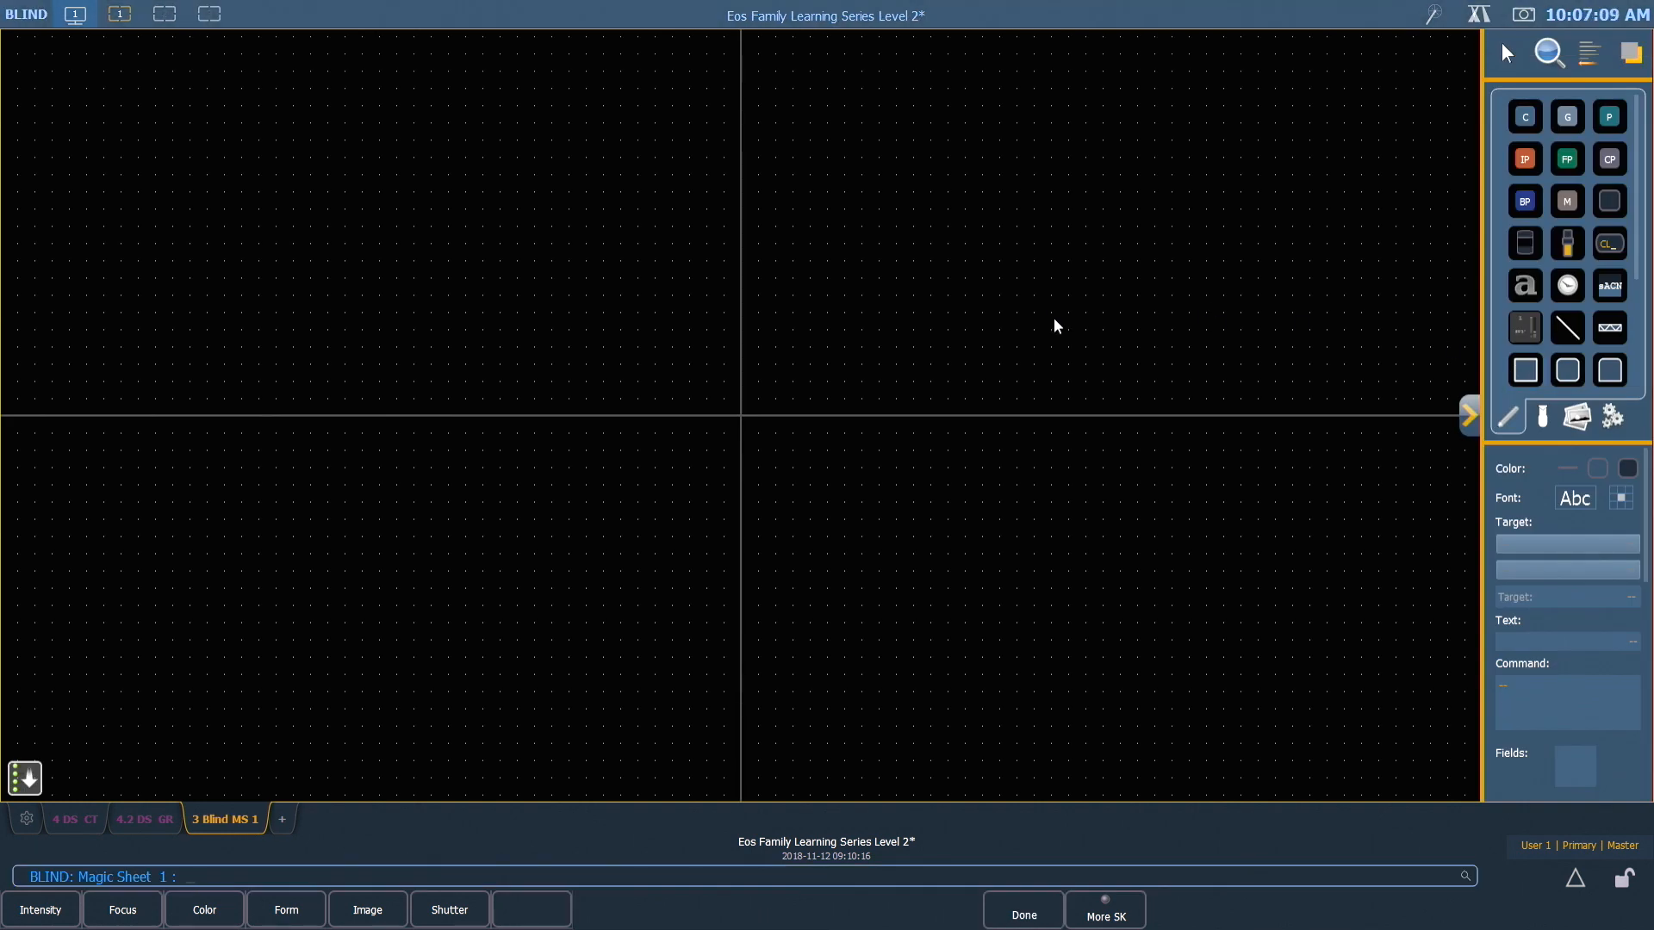
{"action": "left_click", "coordinate": [1055, 320]}
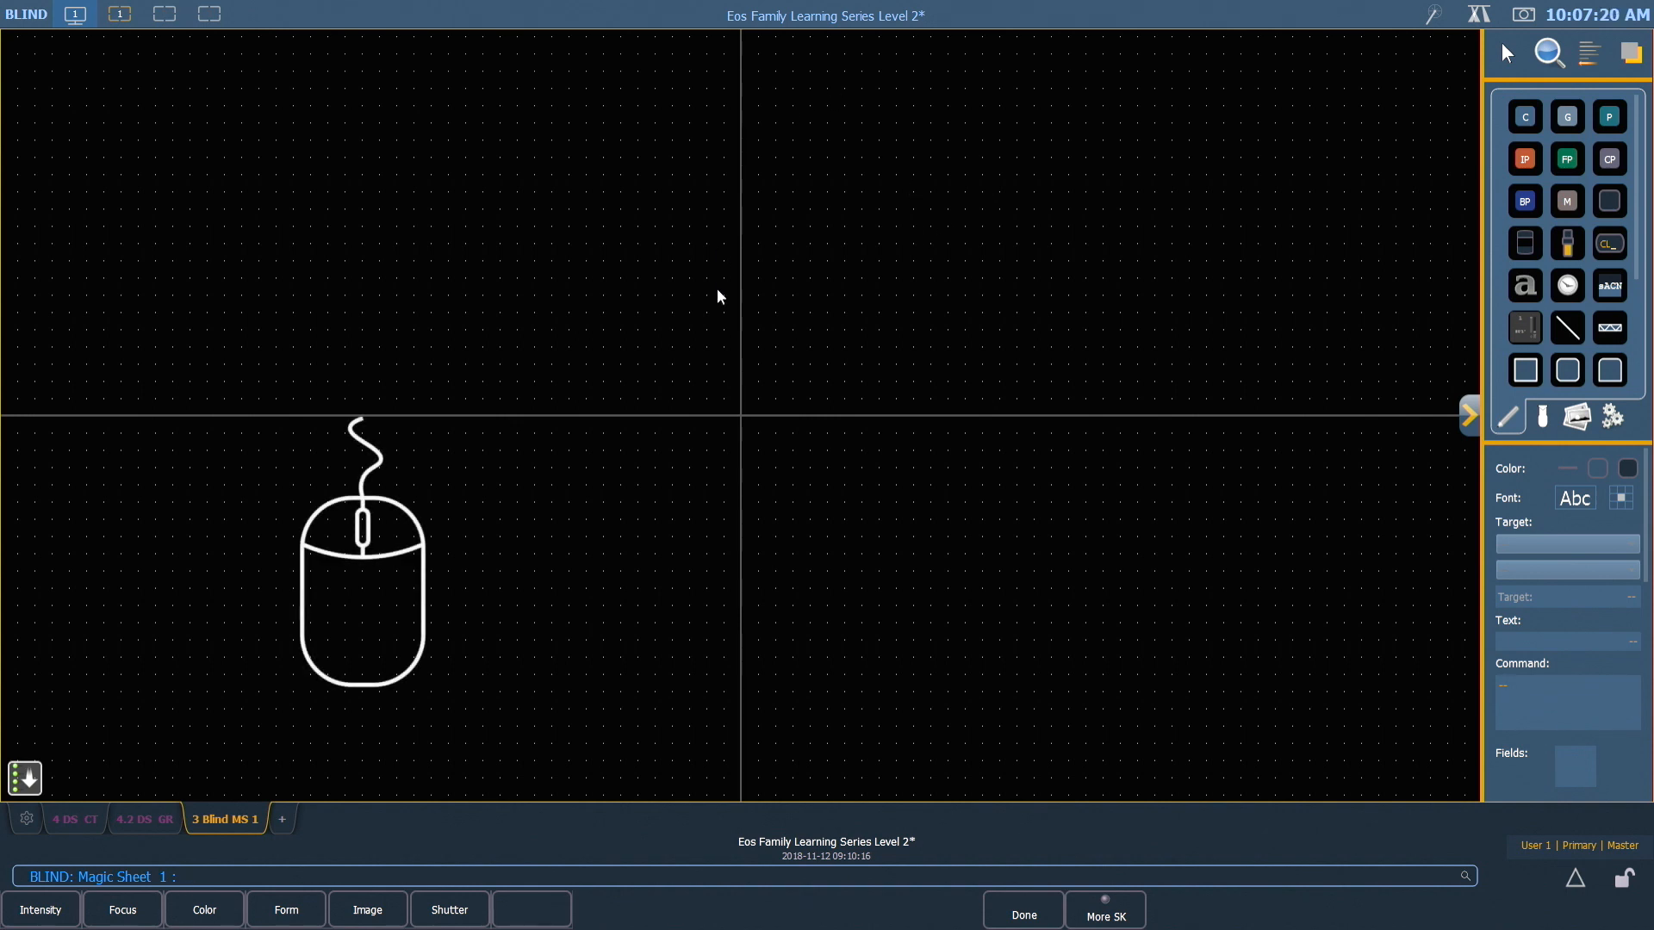
{"action": "scroll", "coordinate": [706, 298], "scroll_direction": "down", "scroll_amount": 3}
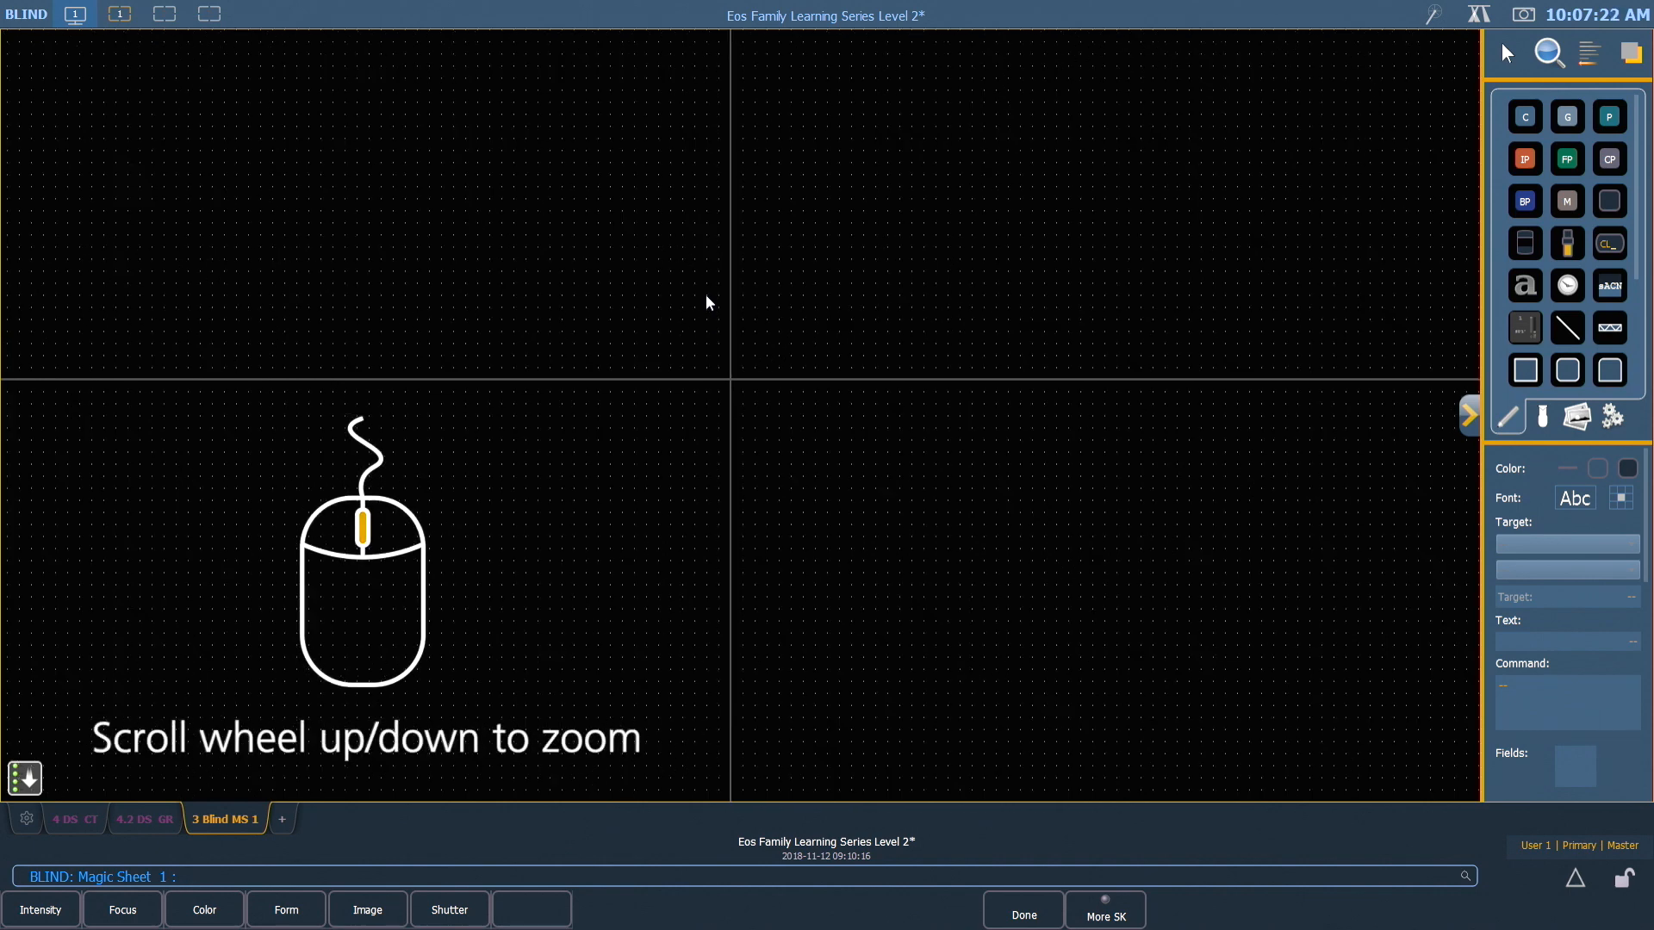
{"action": "scroll", "coordinate": [706, 302], "scroll_direction": "up", "scroll_amount": 4}
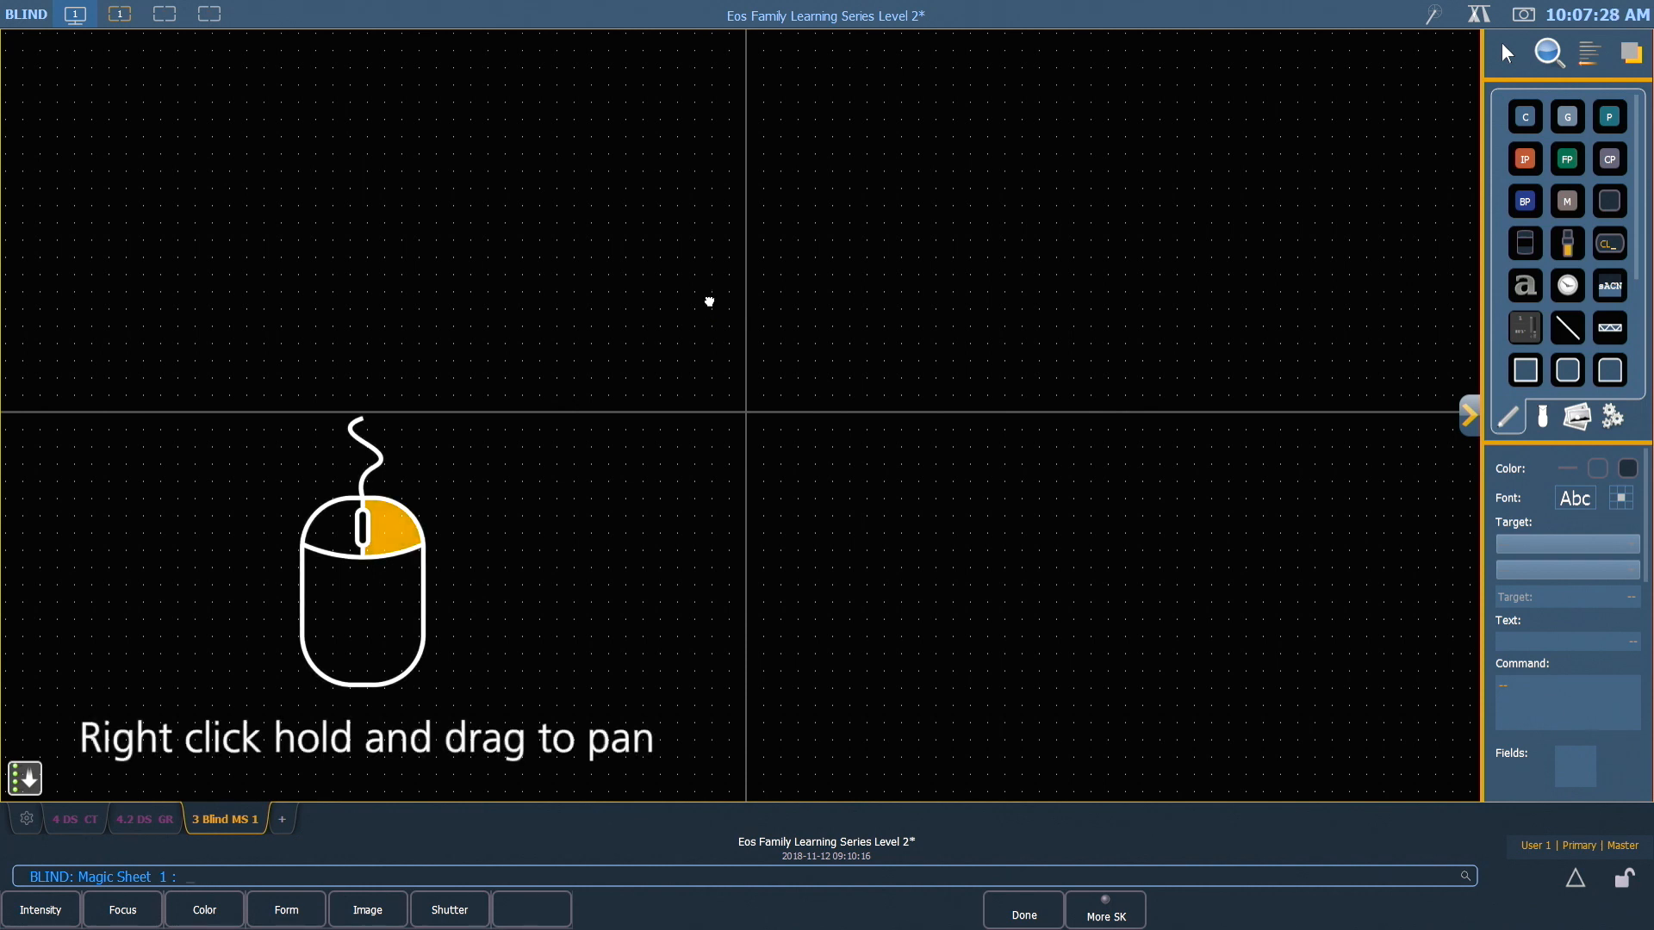
{"action": "left_click_drag", "start_coordinate": [709, 302], "coordinate": [644, 306]}
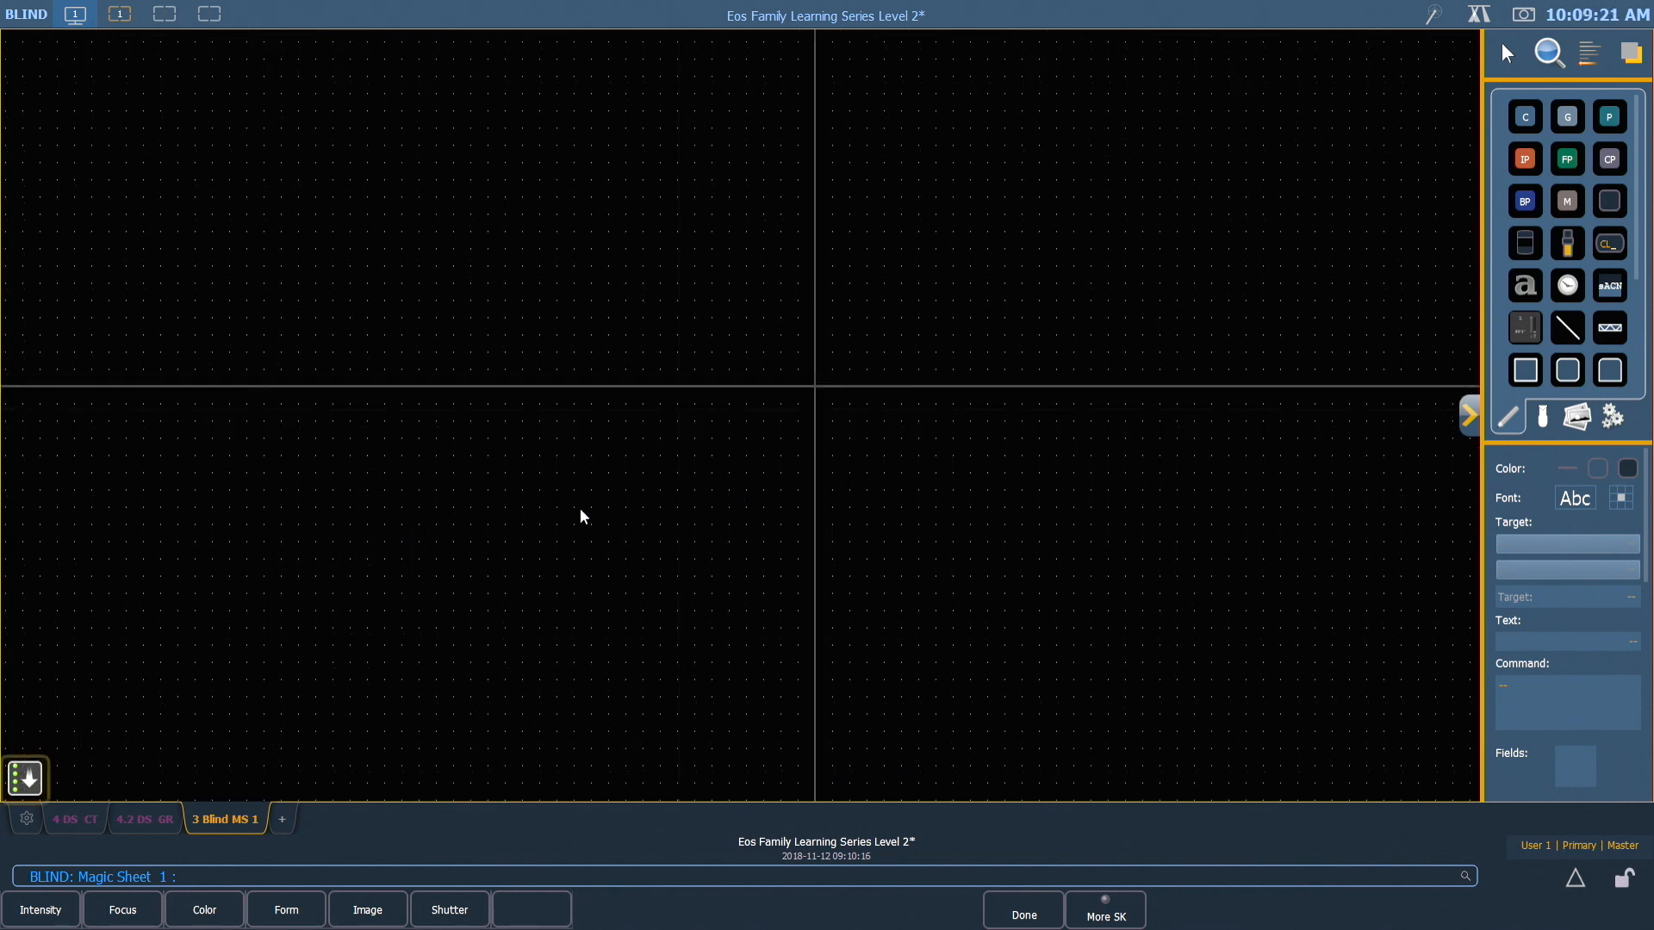
{"action": "left_click", "coordinate": [24, 779]}
Place a square shape in the upper-right quadrant of the magic sheet
{"action": "scroll", "coordinate": [1607, 229], "scroll_direction": "down", "scroll_amount": 3}
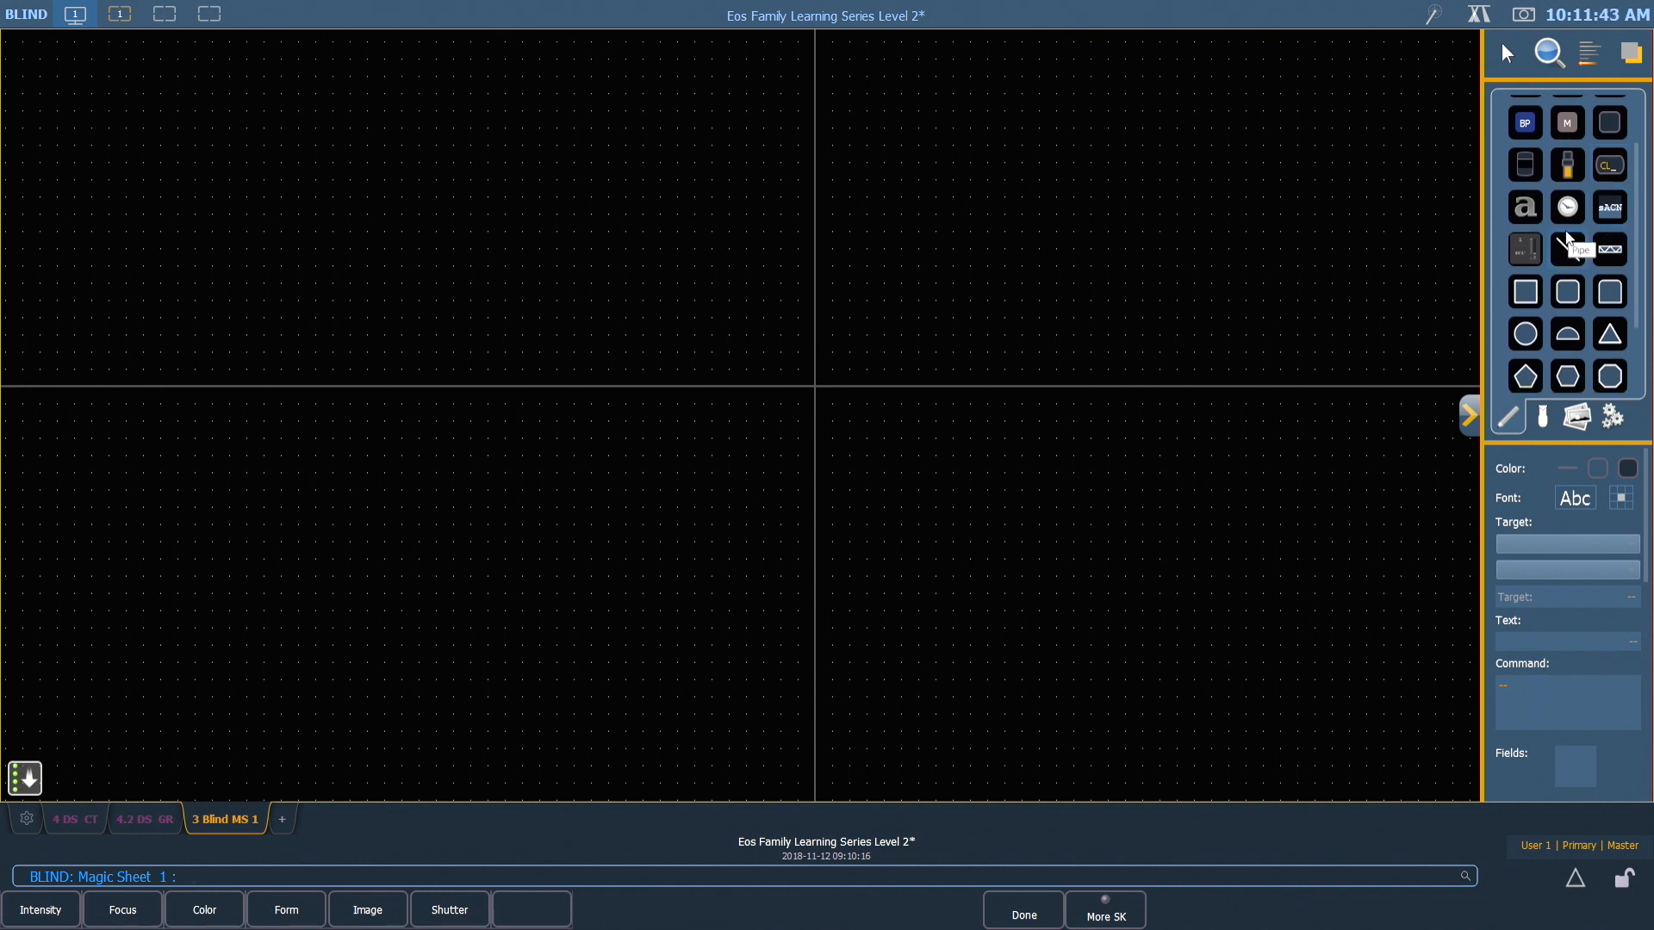
{"action": "left_click", "coordinate": [1535, 294]}
{"action": "left_click", "coordinate": [927, 282]}
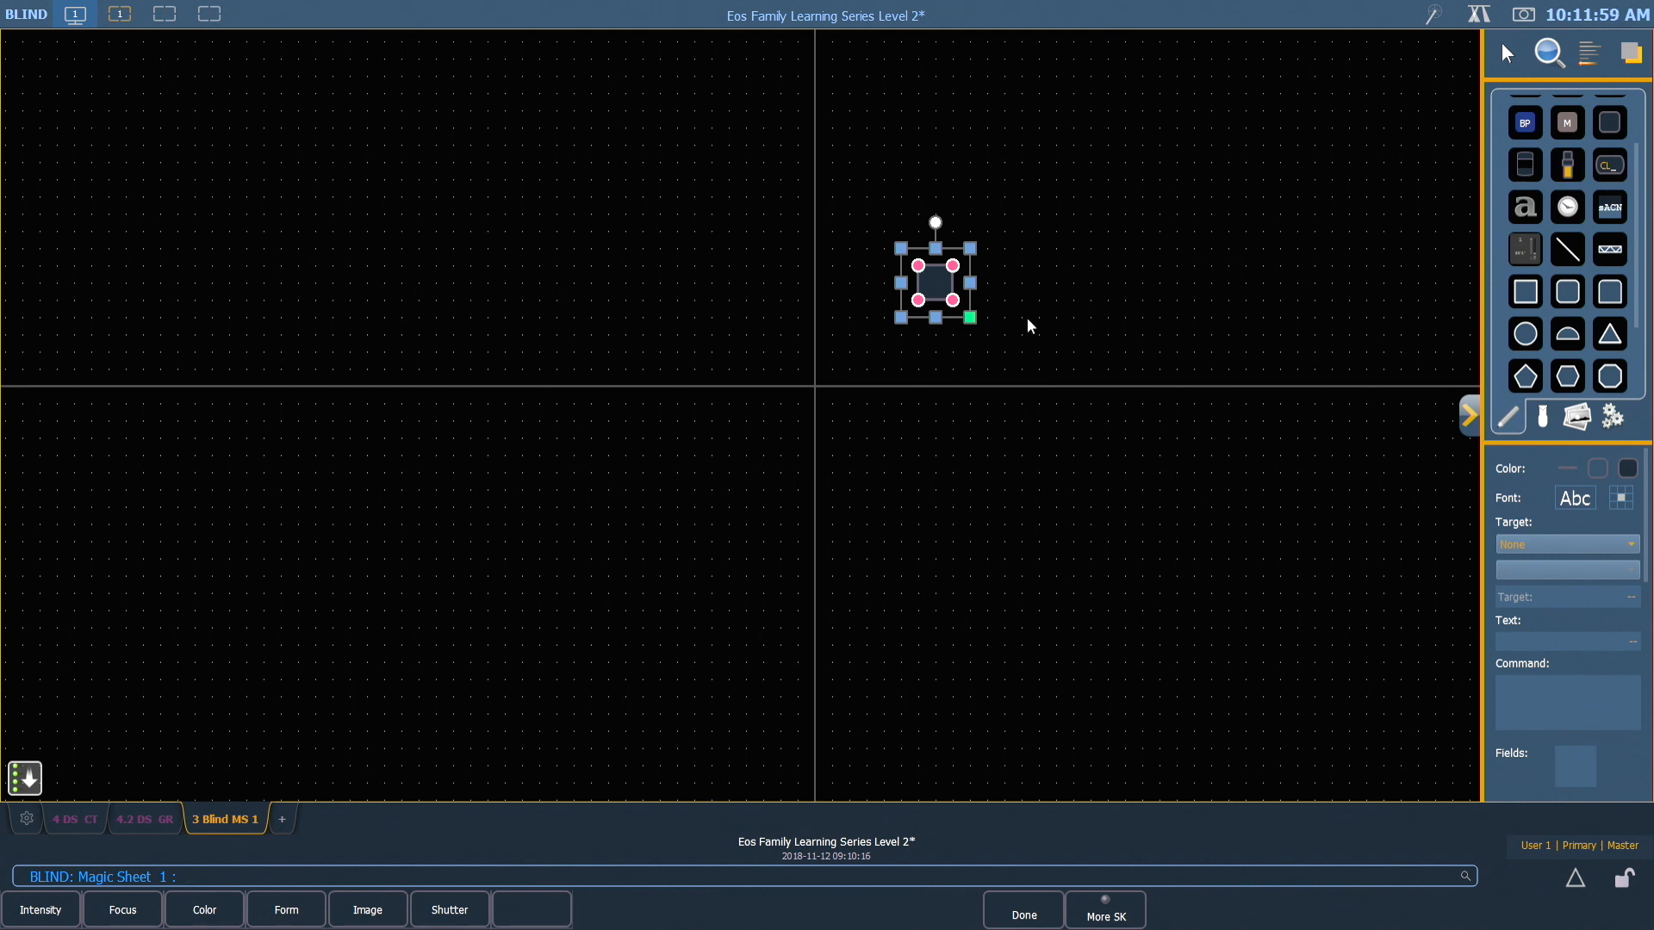
Stretch the square into a wide rectangle extending below the horizontal axis and pull its upper-right vertex slightly inward
{"action": "left_click_drag", "start_coordinate": [970, 282], "coordinate": [1055, 283]}
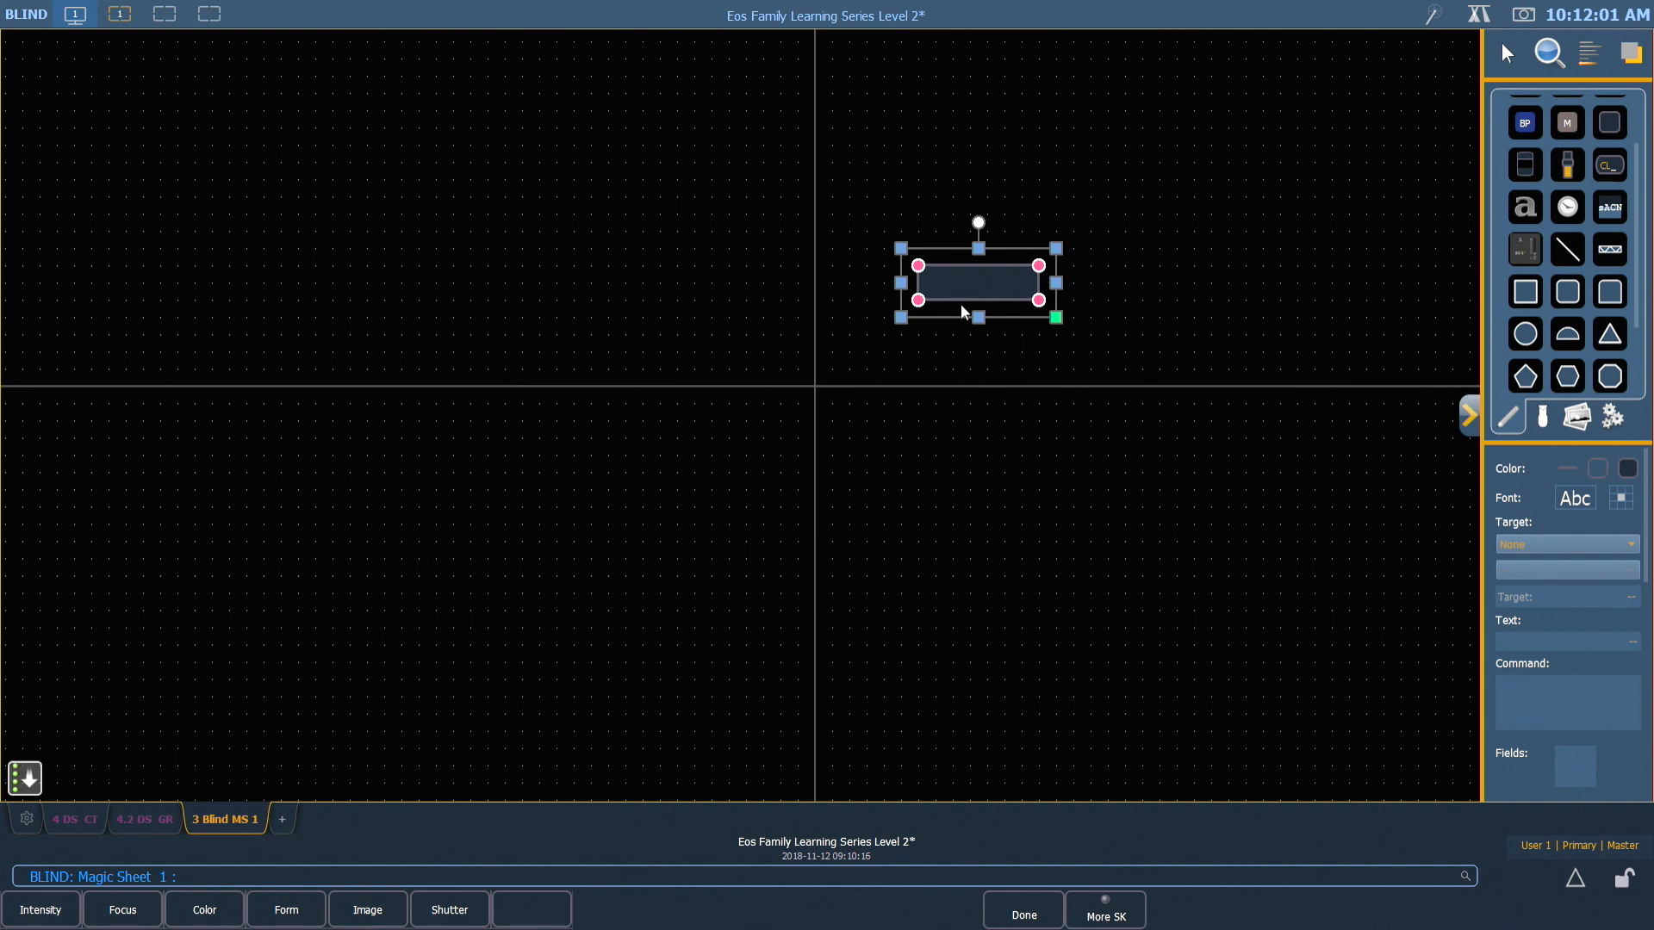
{"action": "left_click_drag", "start_coordinate": [901, 317], "coordinate": [866, 352]}
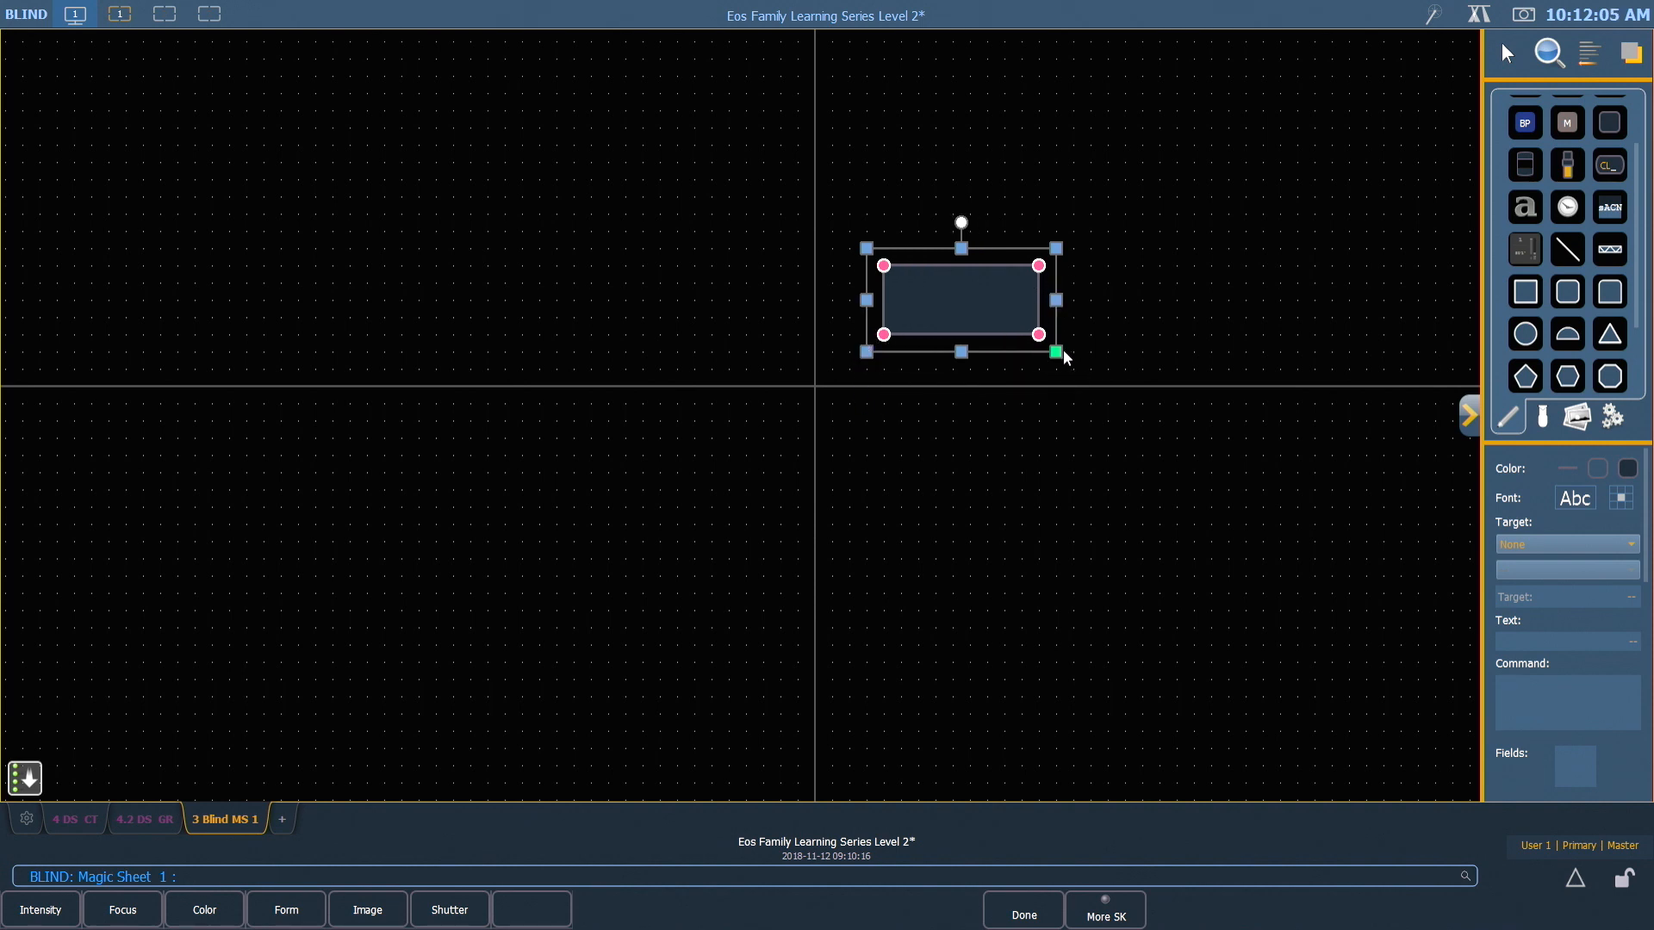
{"action": "left_click_drag", "start_coordinate": [1056, 352], "coordinate": [1163, 436]}
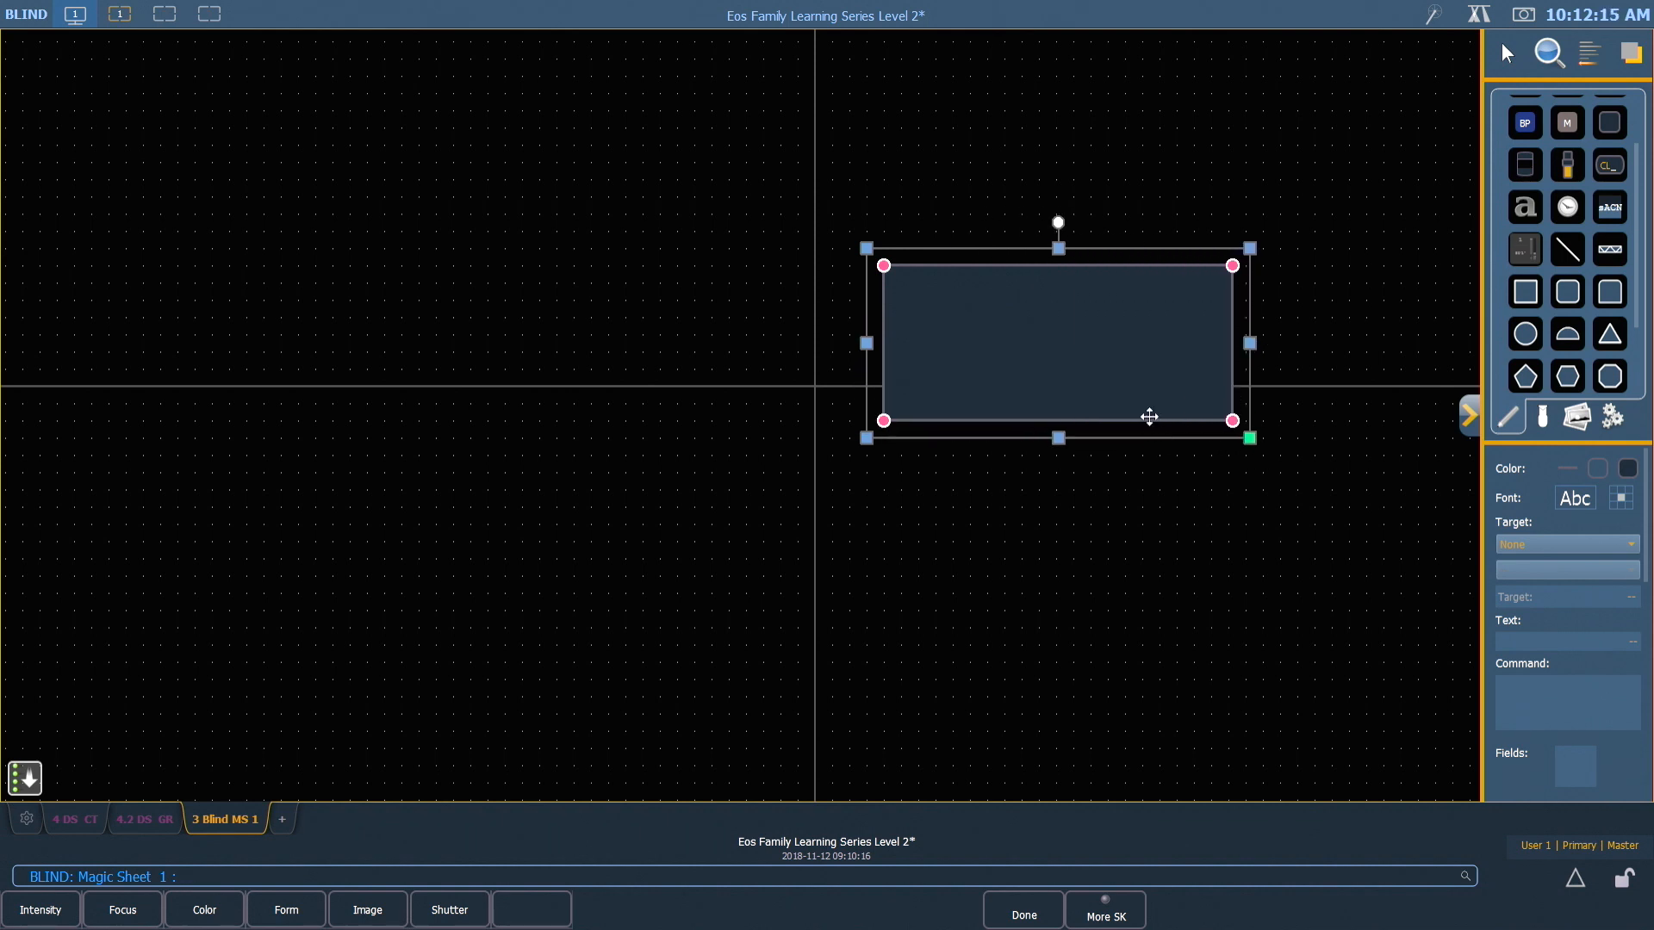
{"action": "mouse_move", "coordinate": [1059, 224]}
{"action": "left_mouse_down"}
{"action": "mouse_move", "coordinate": [964, 266]}
{"action": "mouse_move", "coordinate": [1060, 225]}
{"action": "left_mouse_up"}
{"action": "mouse_move", "coordinate": [1233, 265]}
{"action": "left_mouse_down"}
{"action": "mouse_move", "coordinate": [1109, 339]}
{"action": "mouse_move", "coordinate": [1228, 272]}
{"action": "left_mouse_up"}
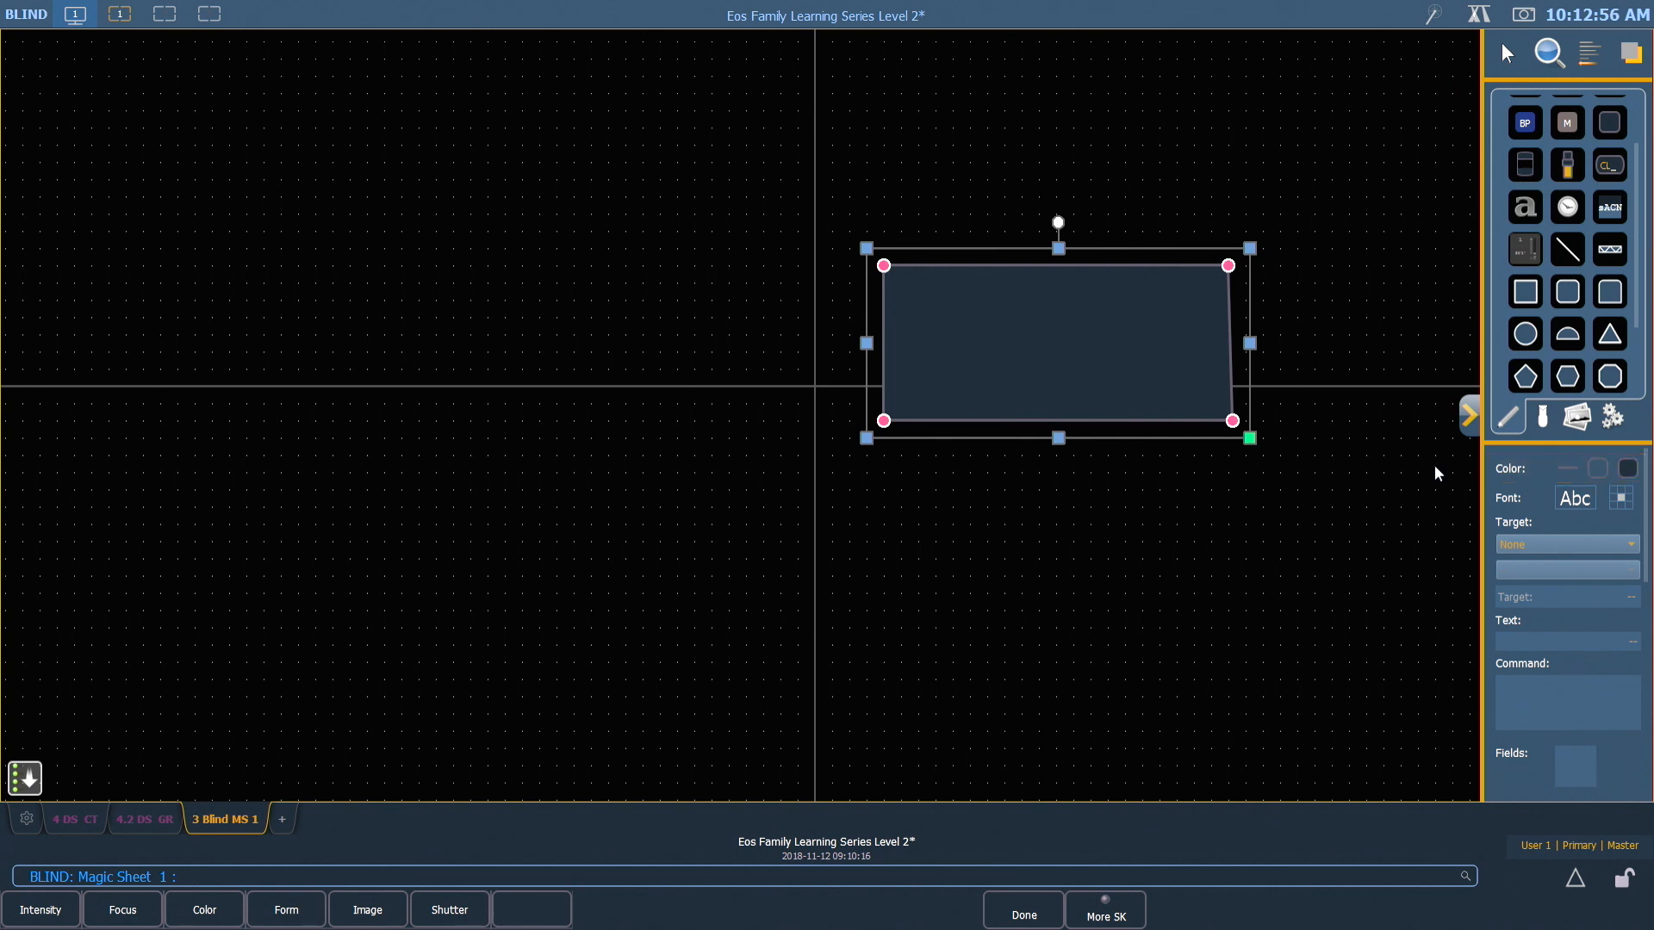
Set the rectangle's outline to the third-thickest line weight
{"action": "left_click", "coordinate": [1570, 471]}
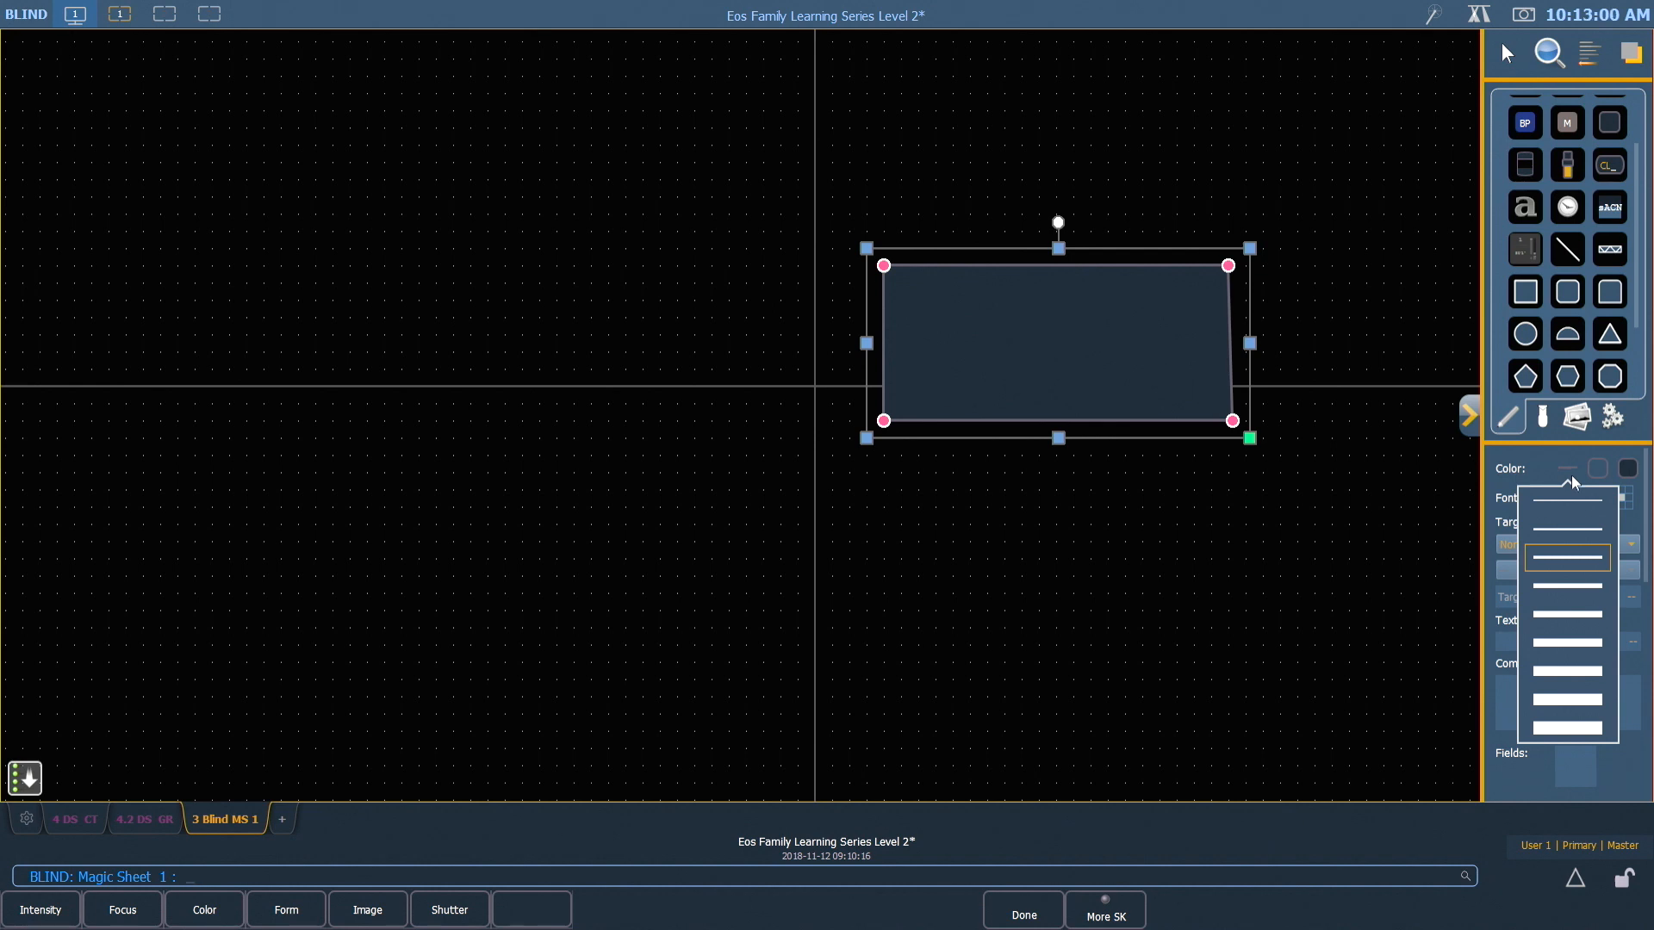
{"action": "left_click", "coordinate": [1571, 672]}
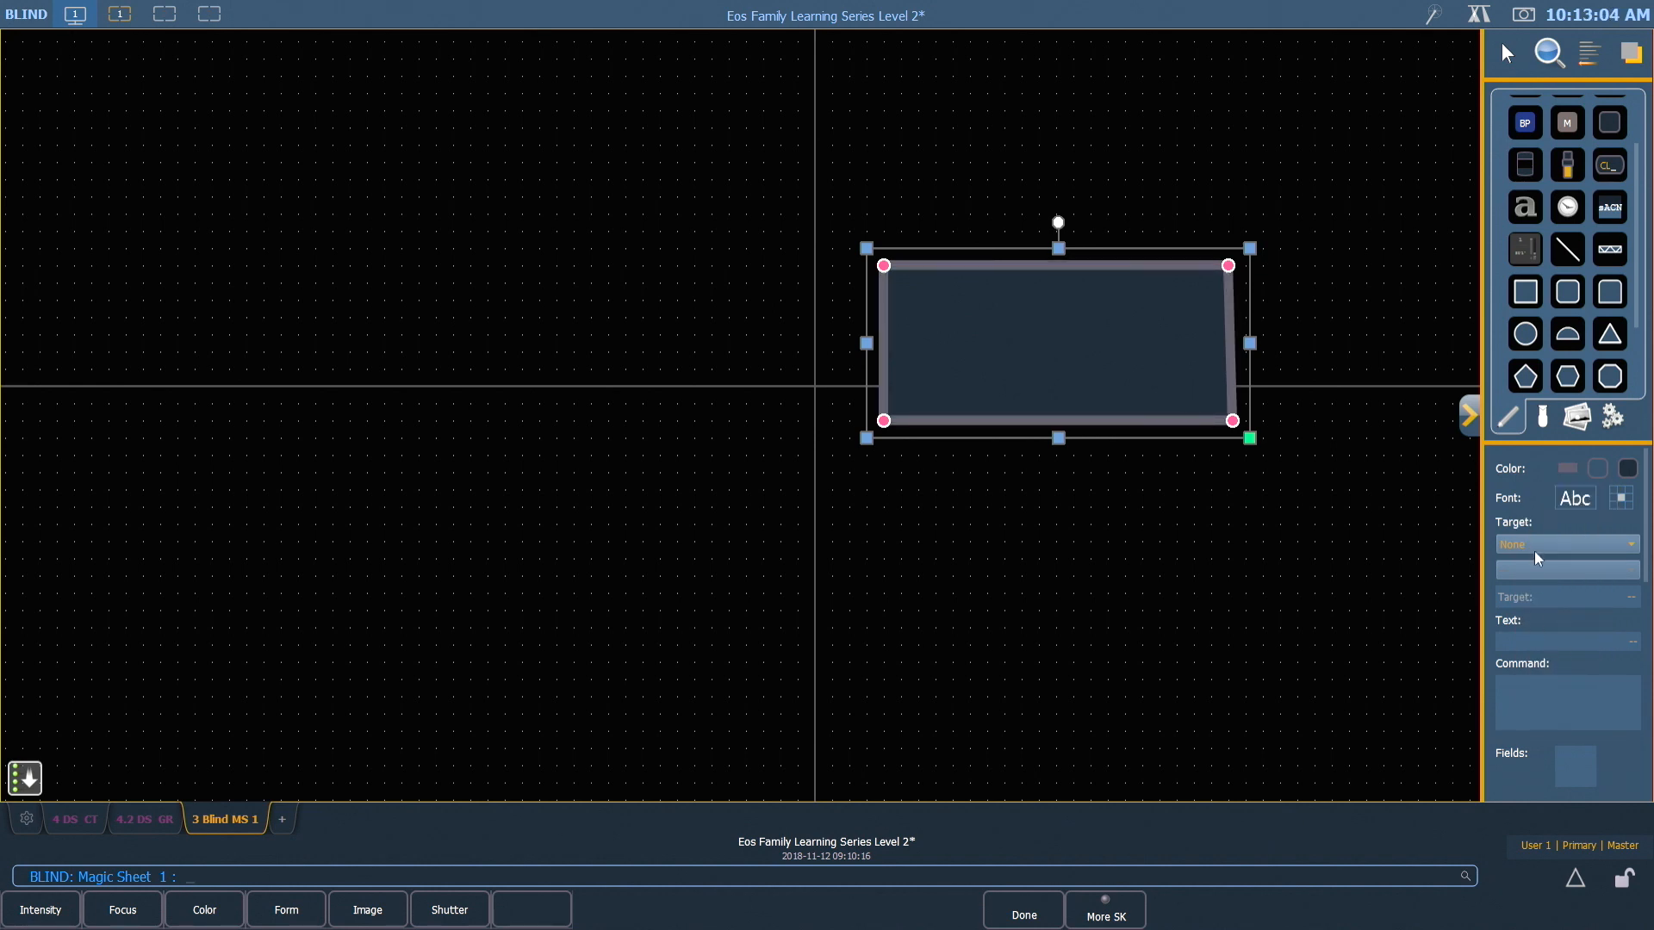
Try a cyan and a green outline color on the rectangle
{"action": "left_click", "coordinate": [1606, 476]}
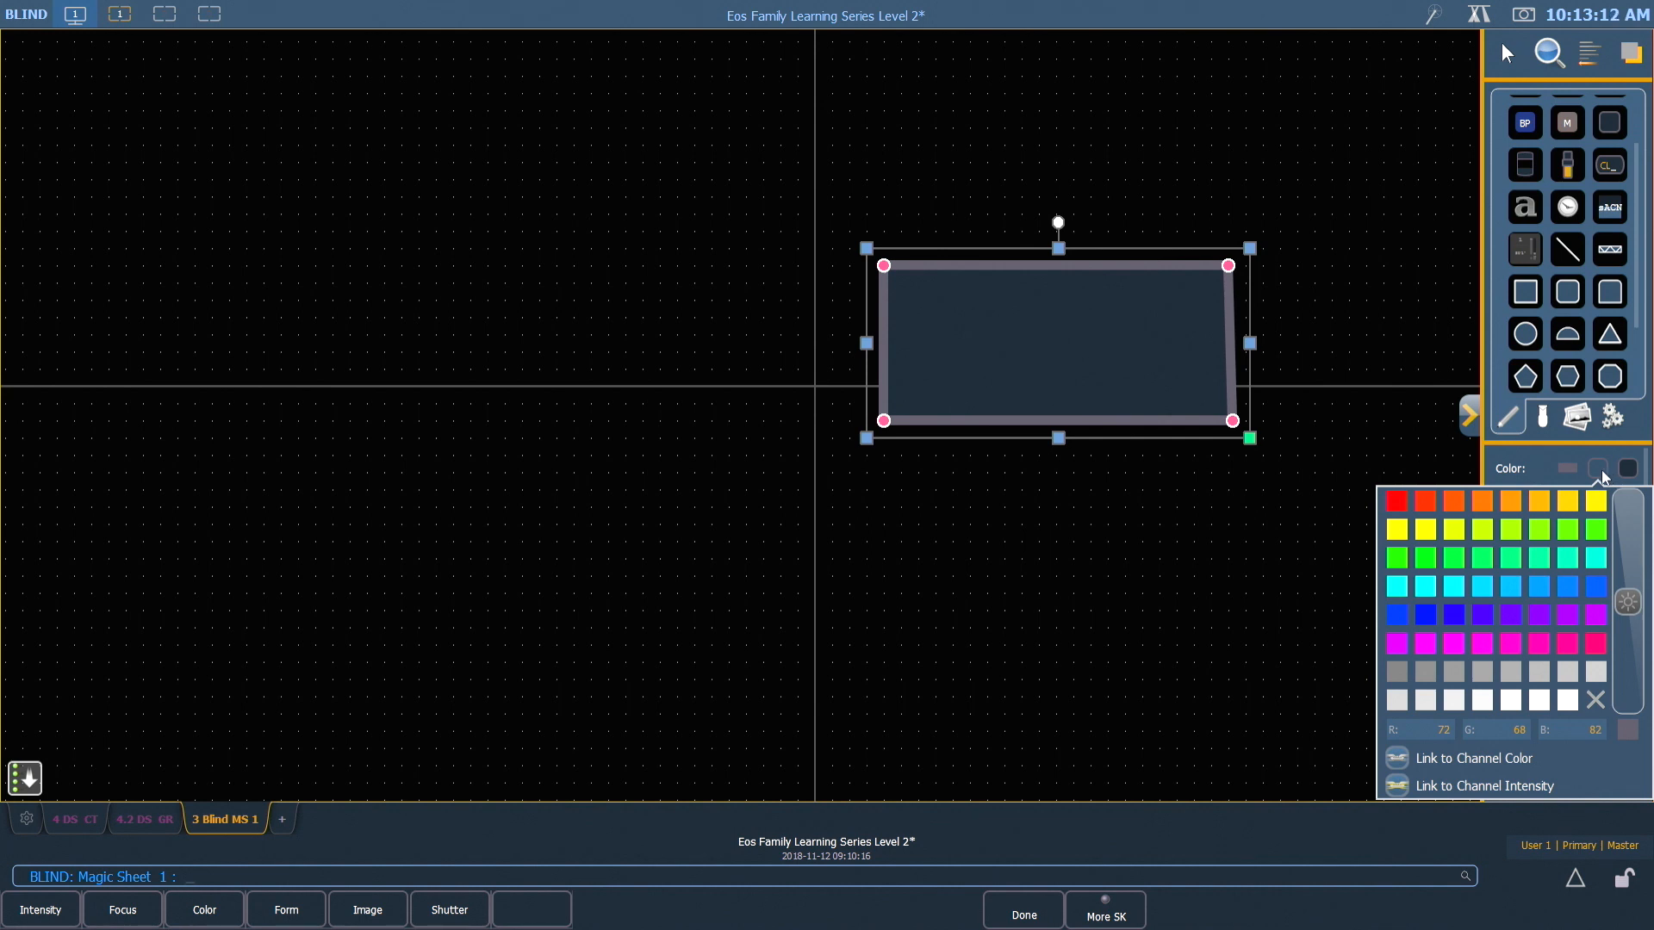
{"action": "left_click", "coordinate": [1490, 591]}
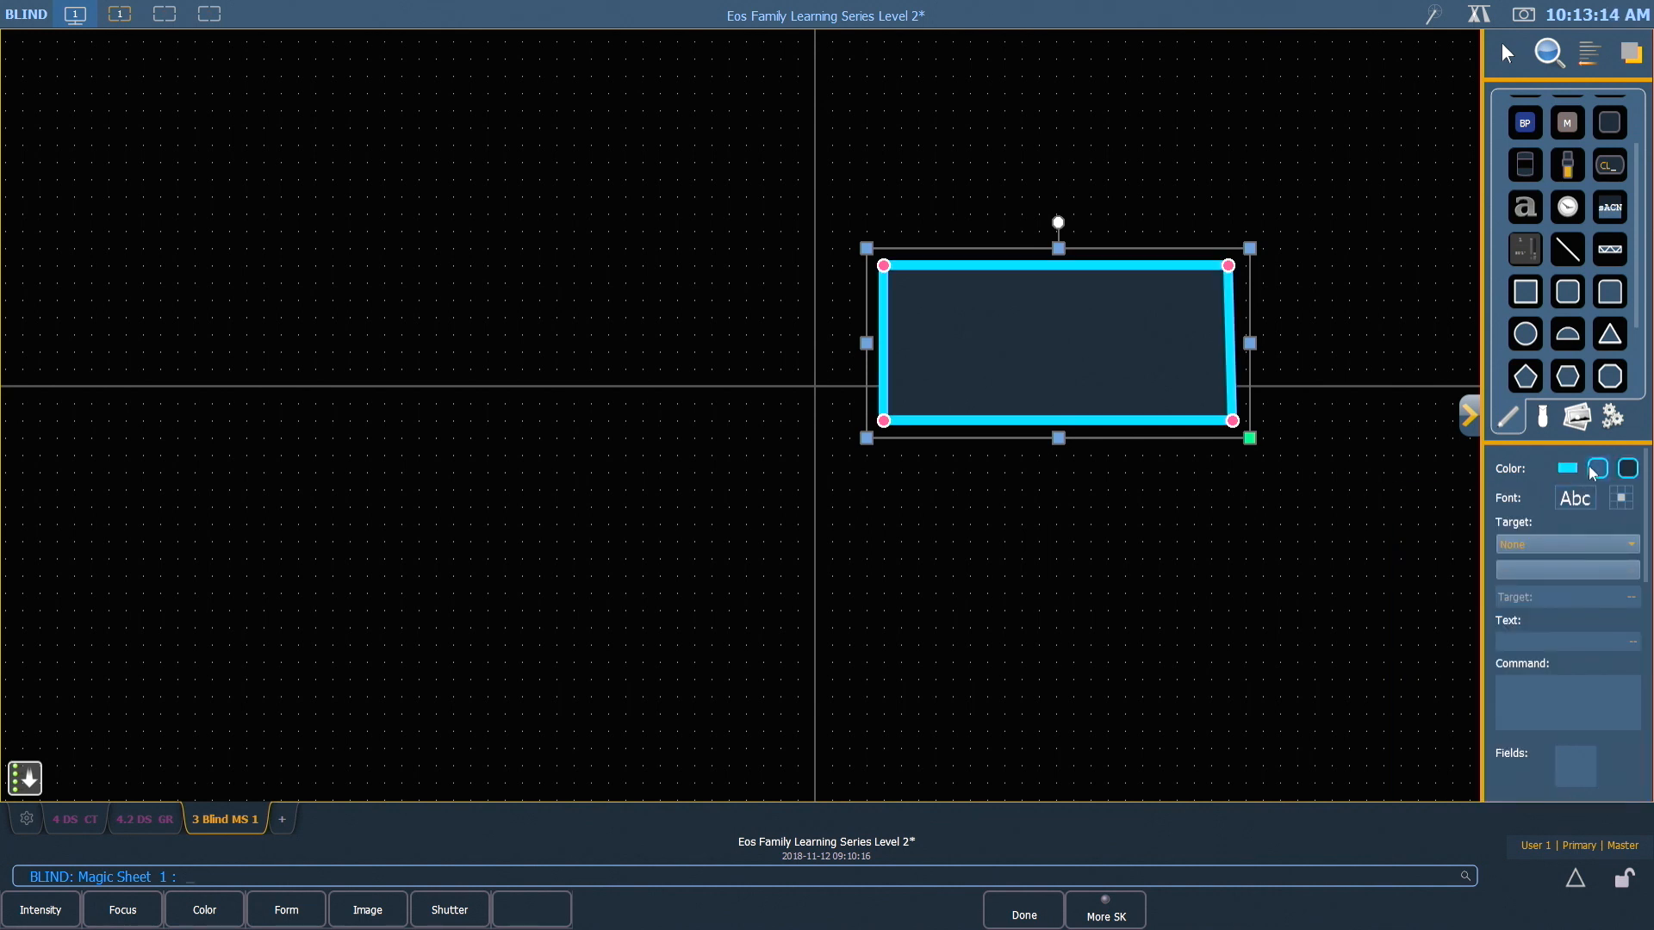
{"action": "left_click", "coordinate": [1598, 467]}
{"action": "left_click", "coordinate": [1516, 565]}
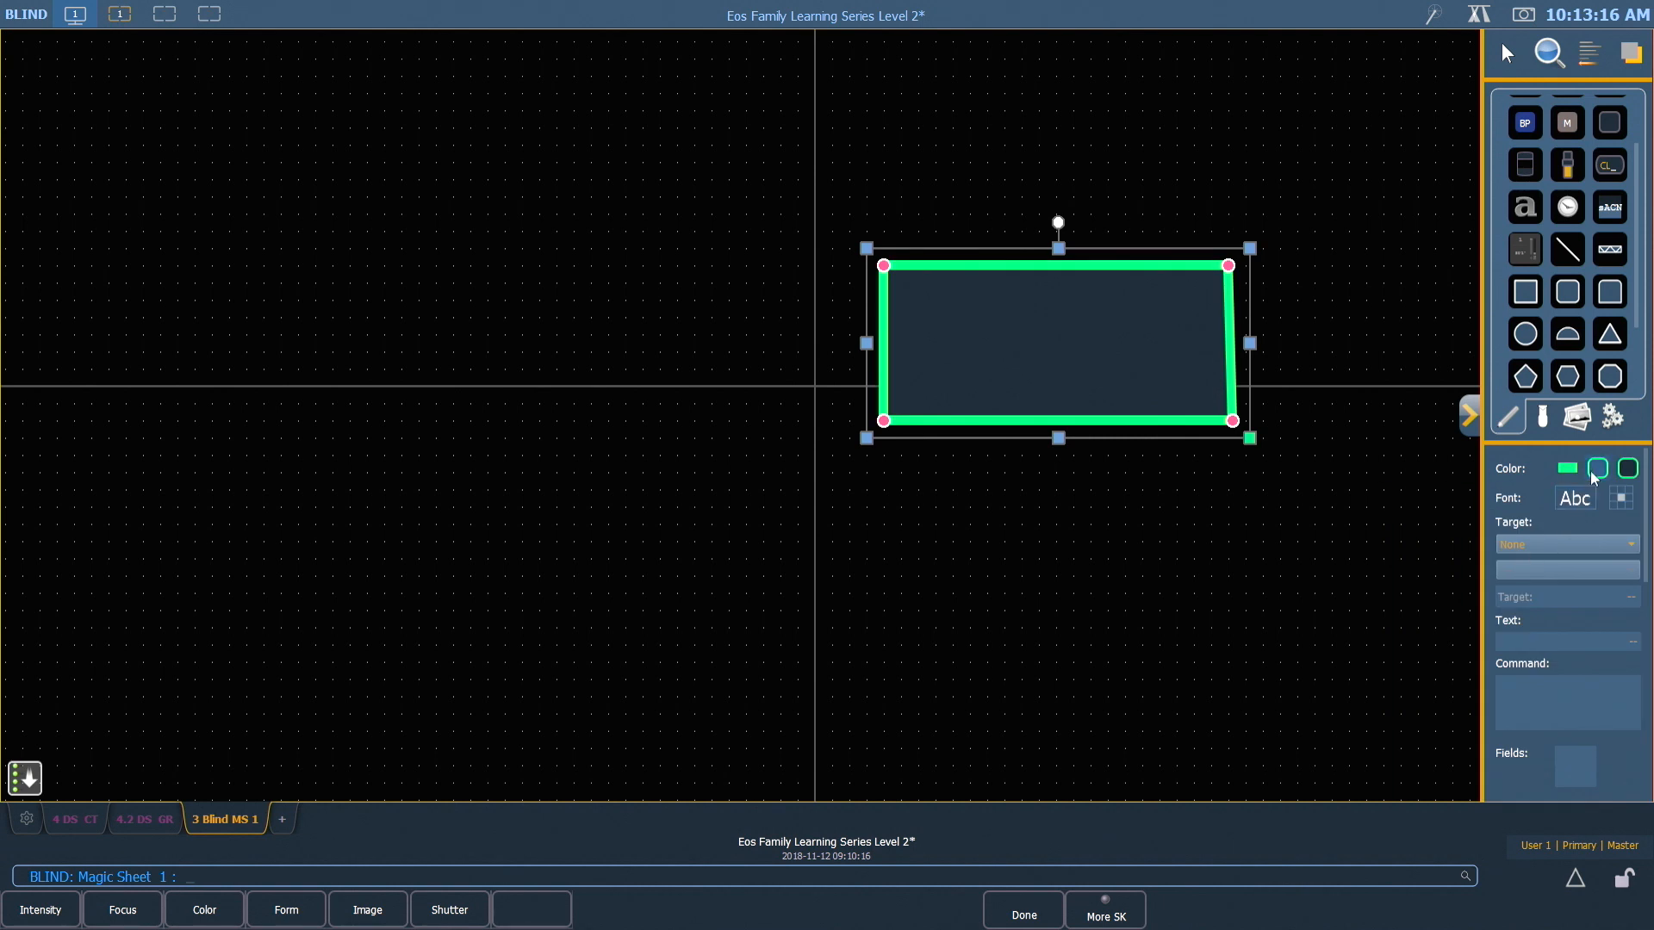
Darken the outline color palette and give the rectangle a dark blue outline
{"action": "left_click", "coordinate": [1598, 468]}
{"action": "left_click_drag", "start_coordinate": [1628, 603], "coordinate": [1638, 672]}
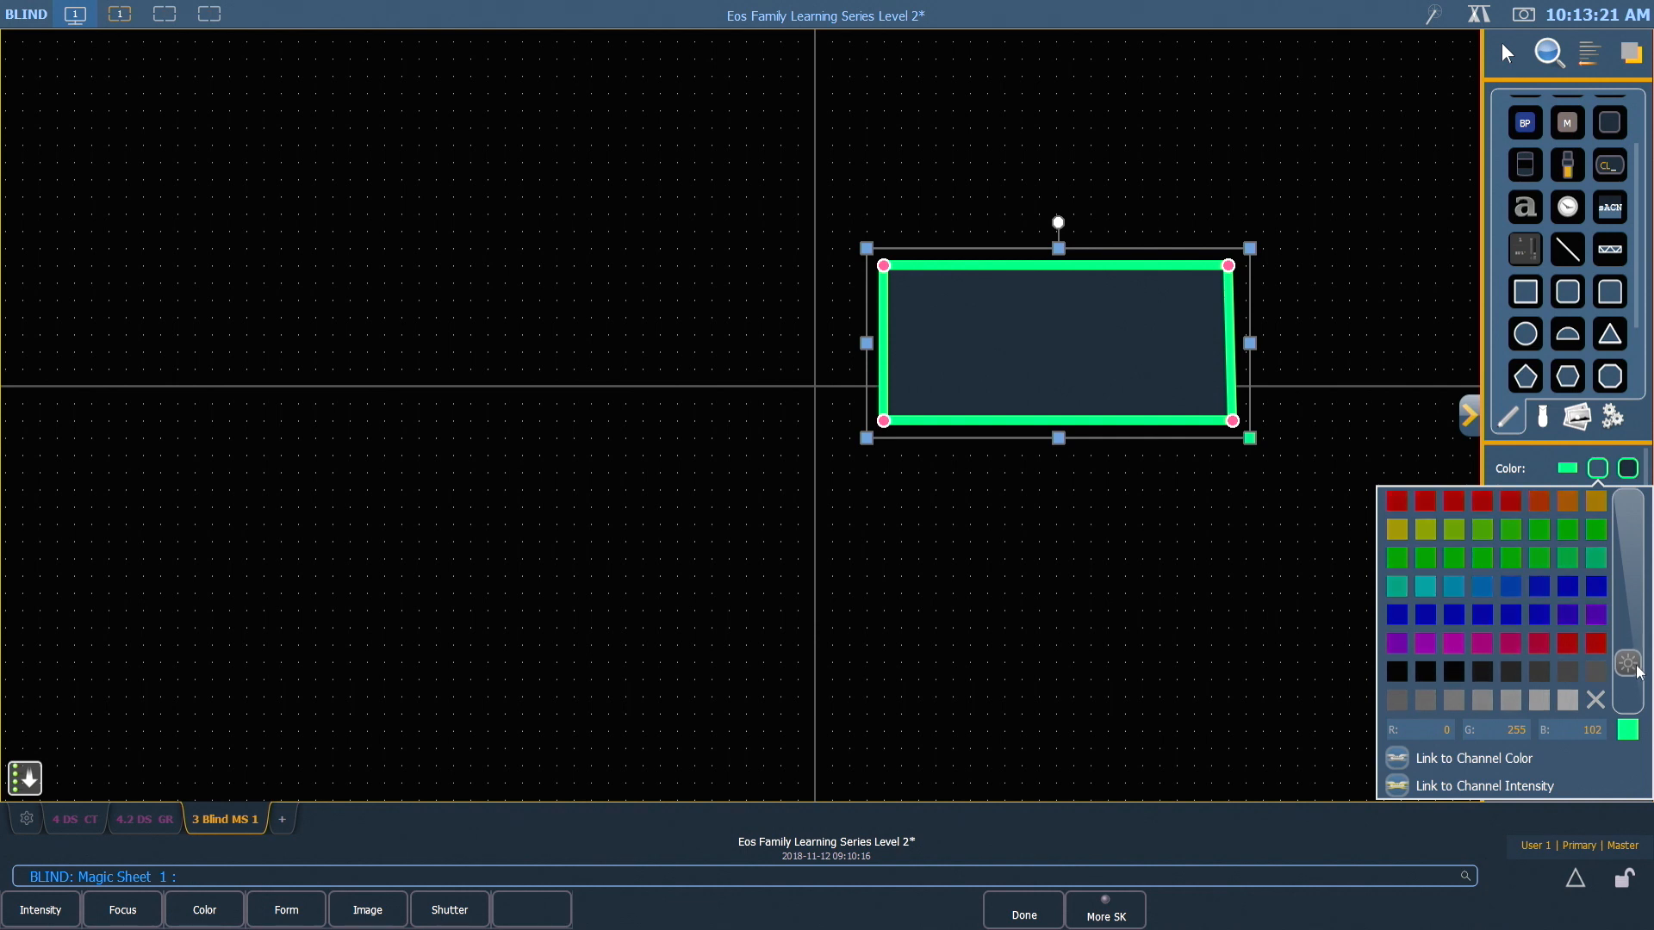
{"action": "left_click", "coordinate": [1545, 613]}
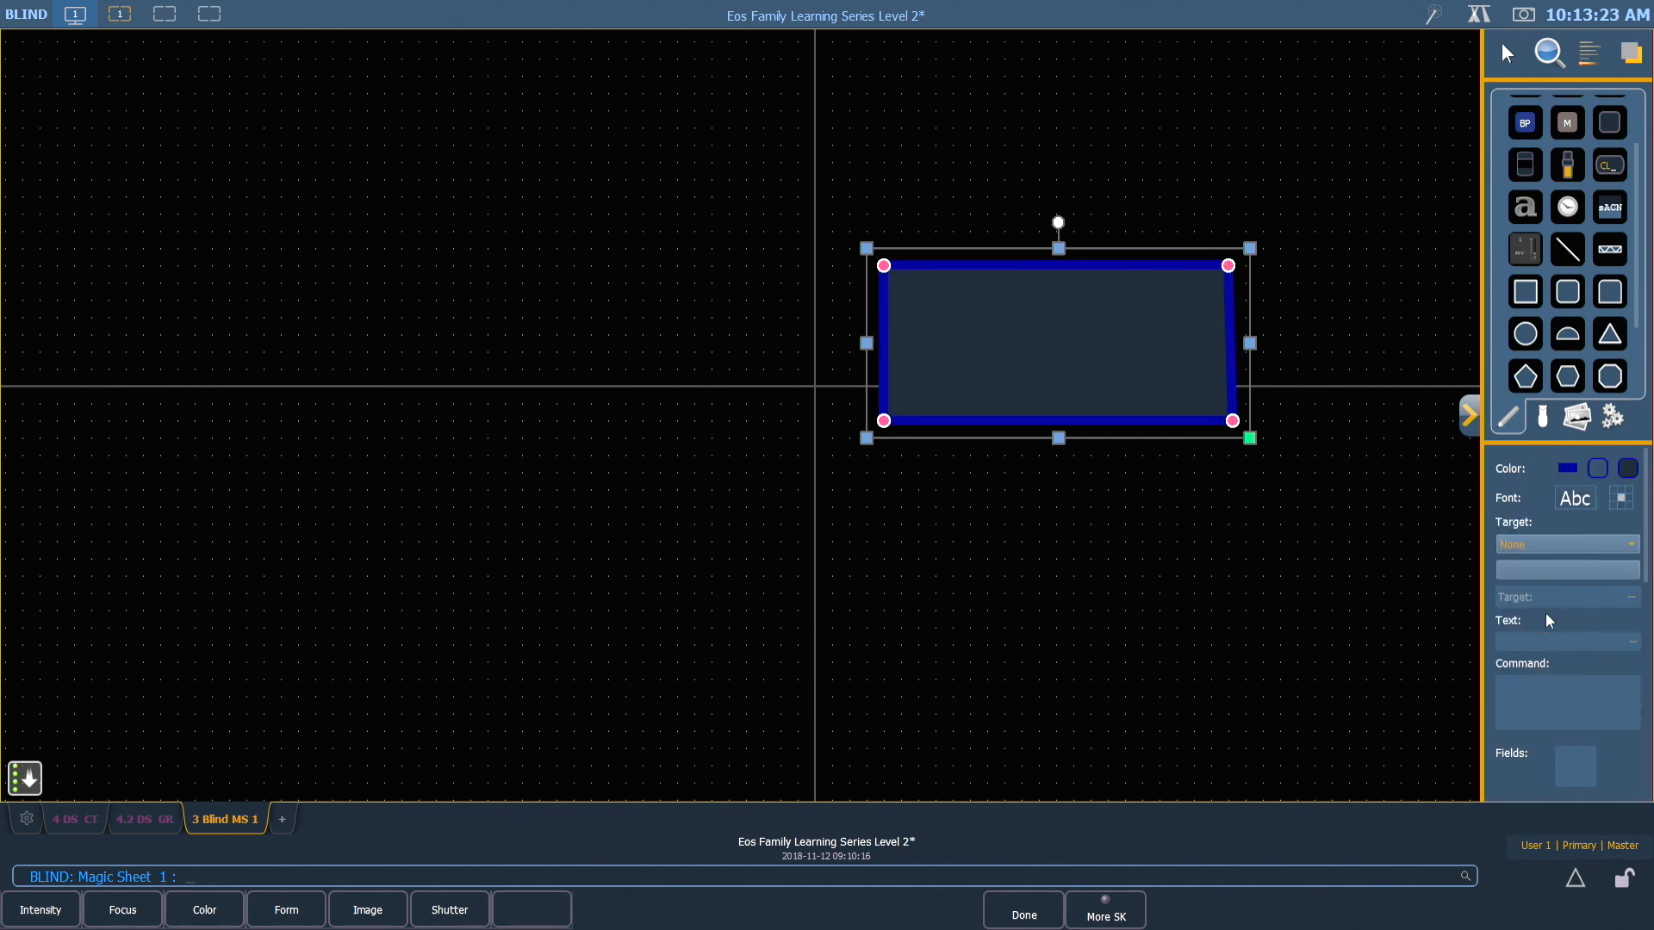
Try a bright purple fill on the rectangle and remove the fill
{"action": "left_click", "coordinate": [1628, 470]}
{"action": "left_click_drag", "start_coordinate": [1628, 665], "coordinate": [1628, 604]}
{"action": "left_click", "coordinate": [1598, 613]}
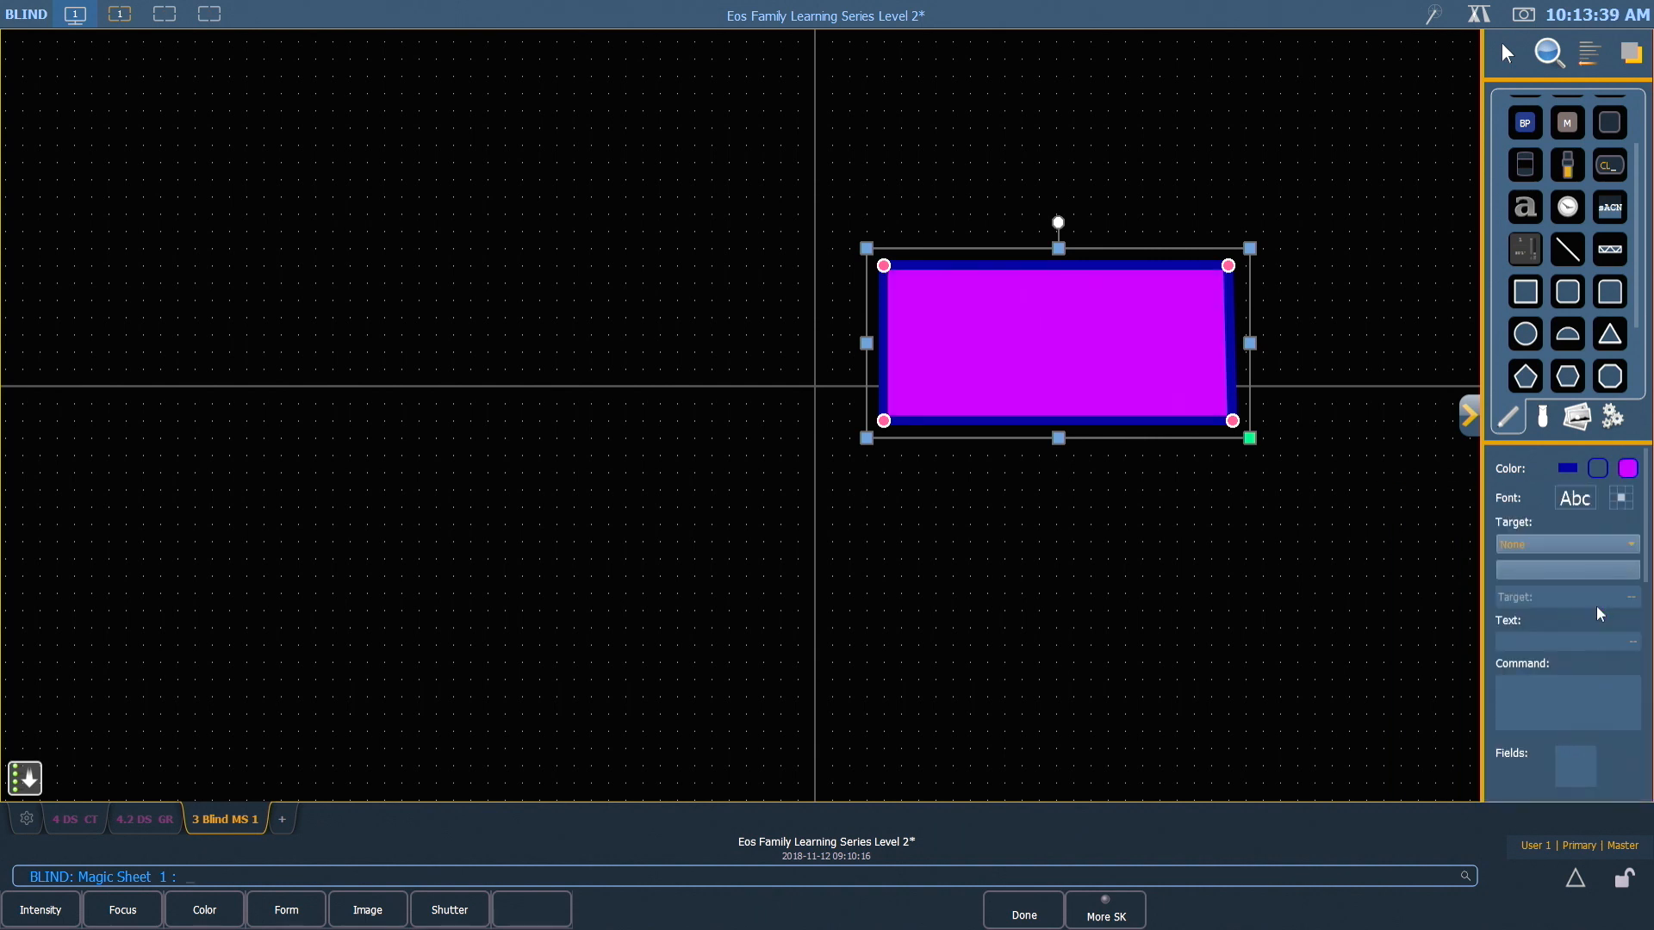
{"action": "left_click", "coordinate": [1627, 470]}
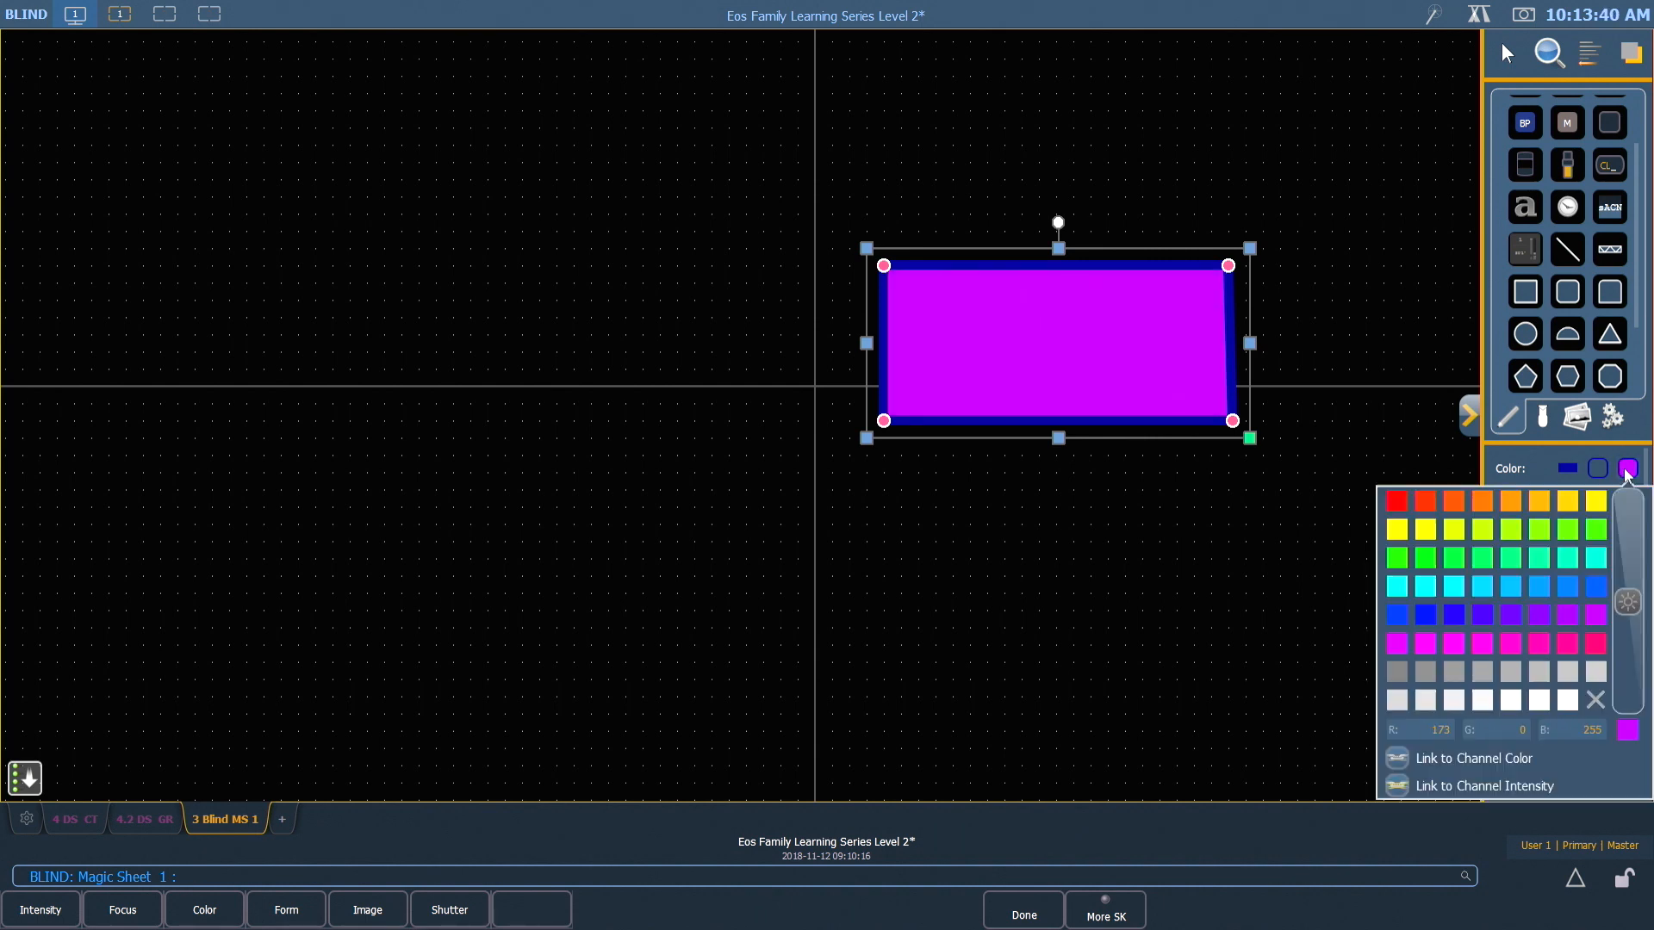
{"action": "left_click", "coordinate": [1595, 700]}
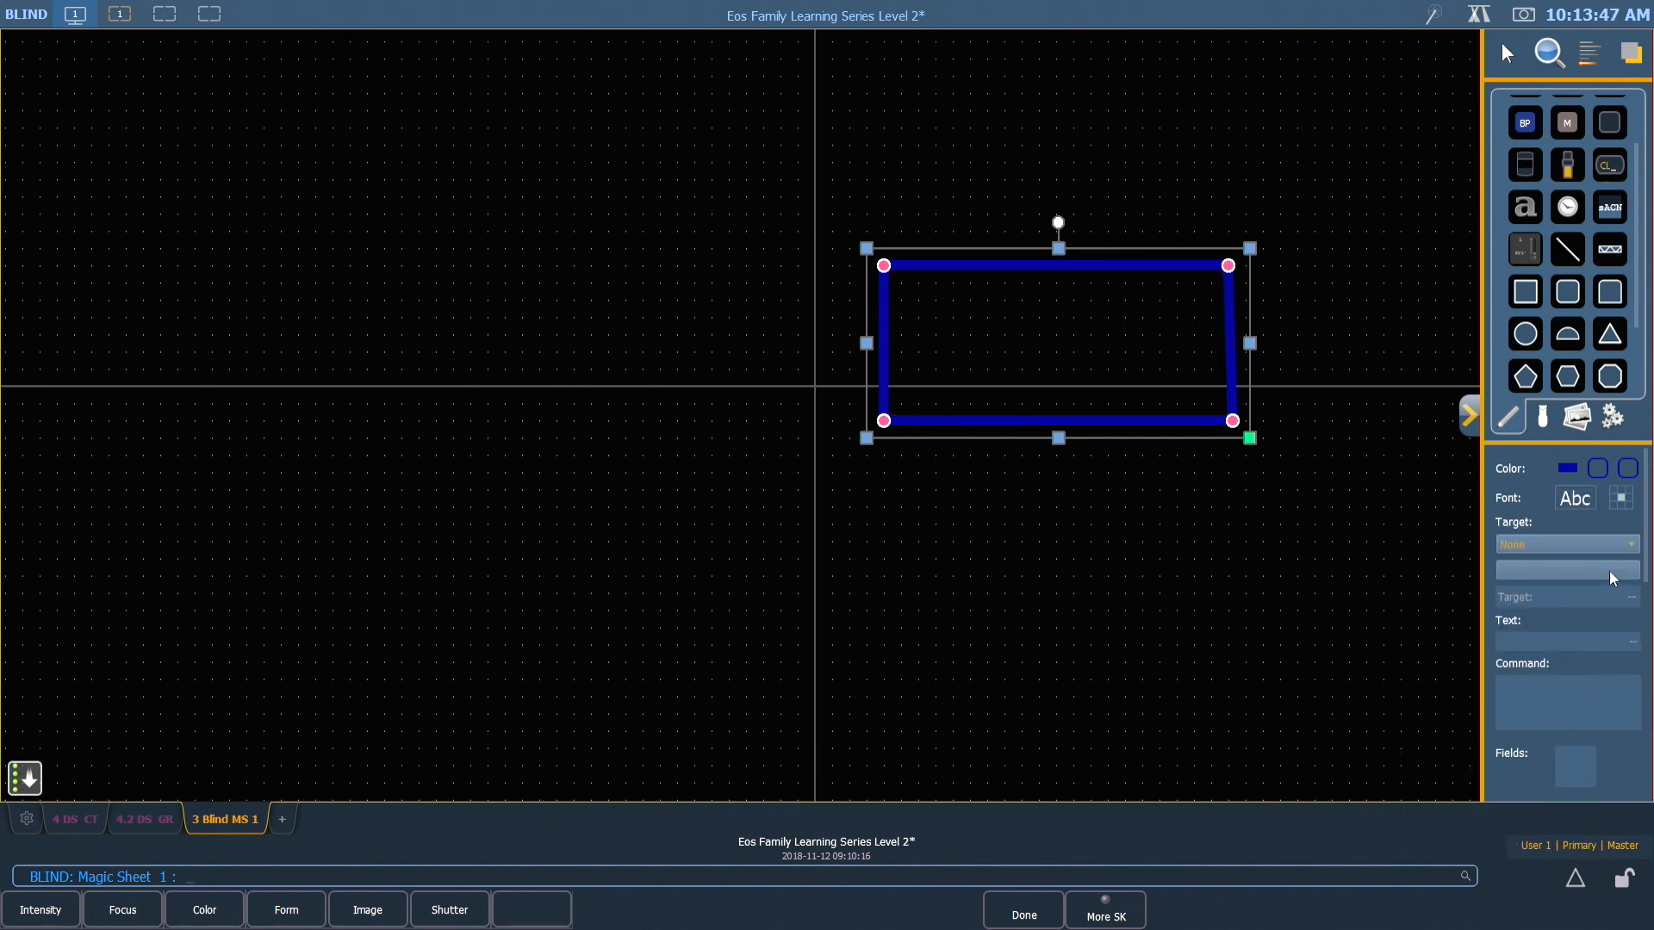
Fill the rectangle with bright cyan
{"action": "left_click", "coordinate": [1629, 469]}
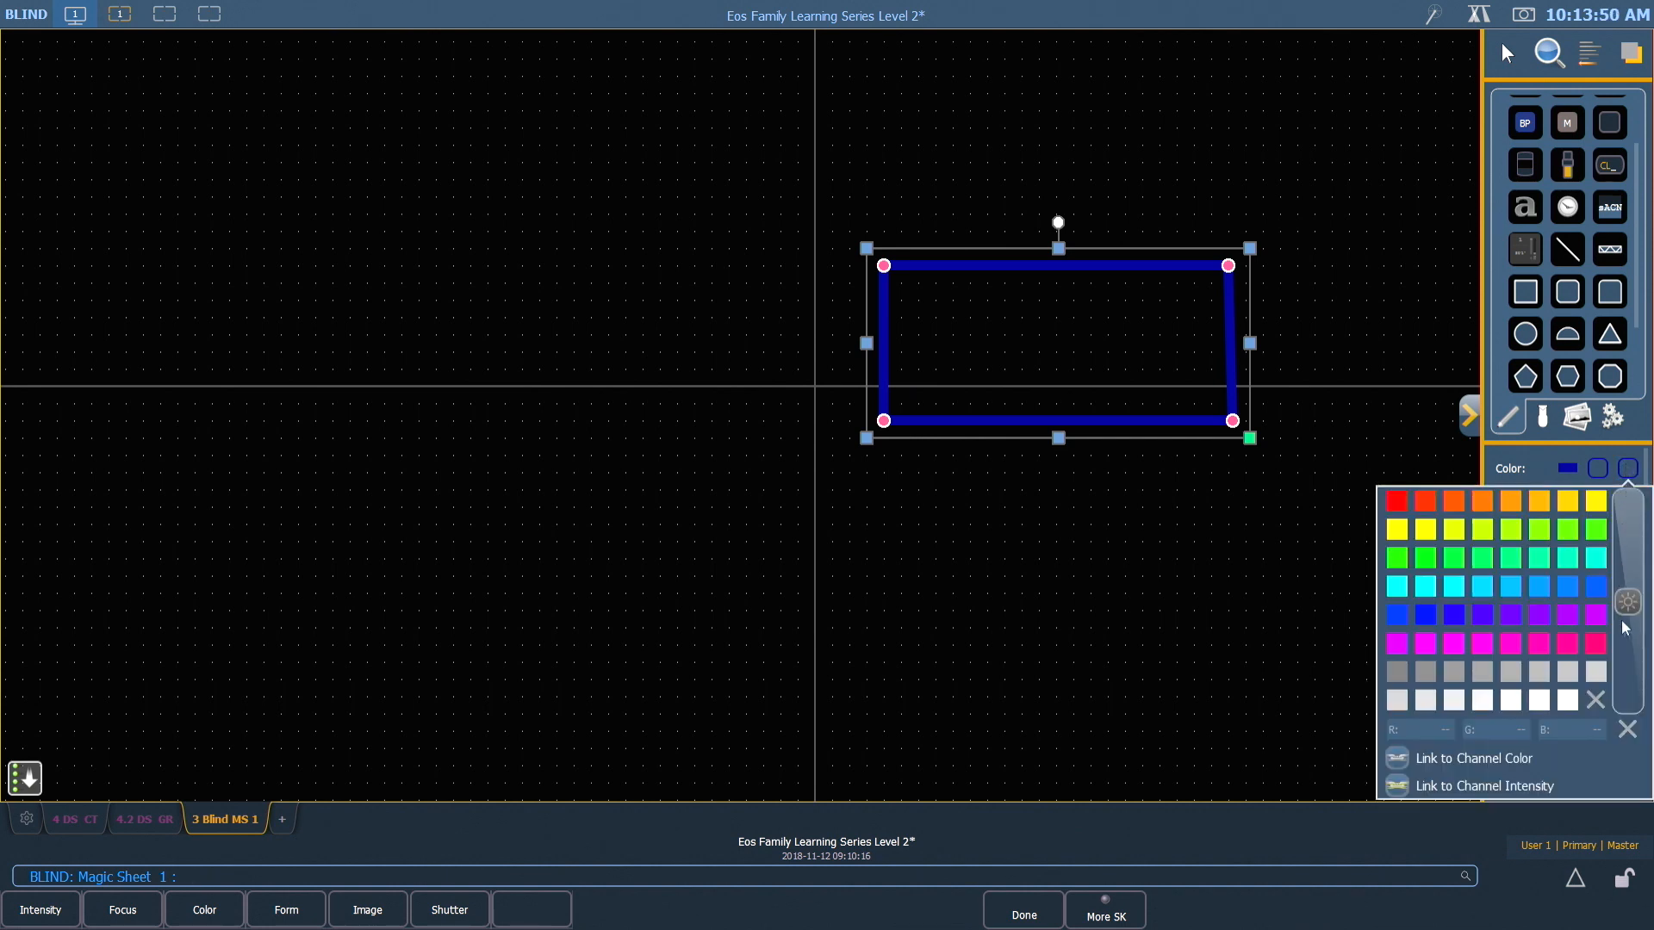
{"action": "left_click", "coordinate": [1482, 593]}
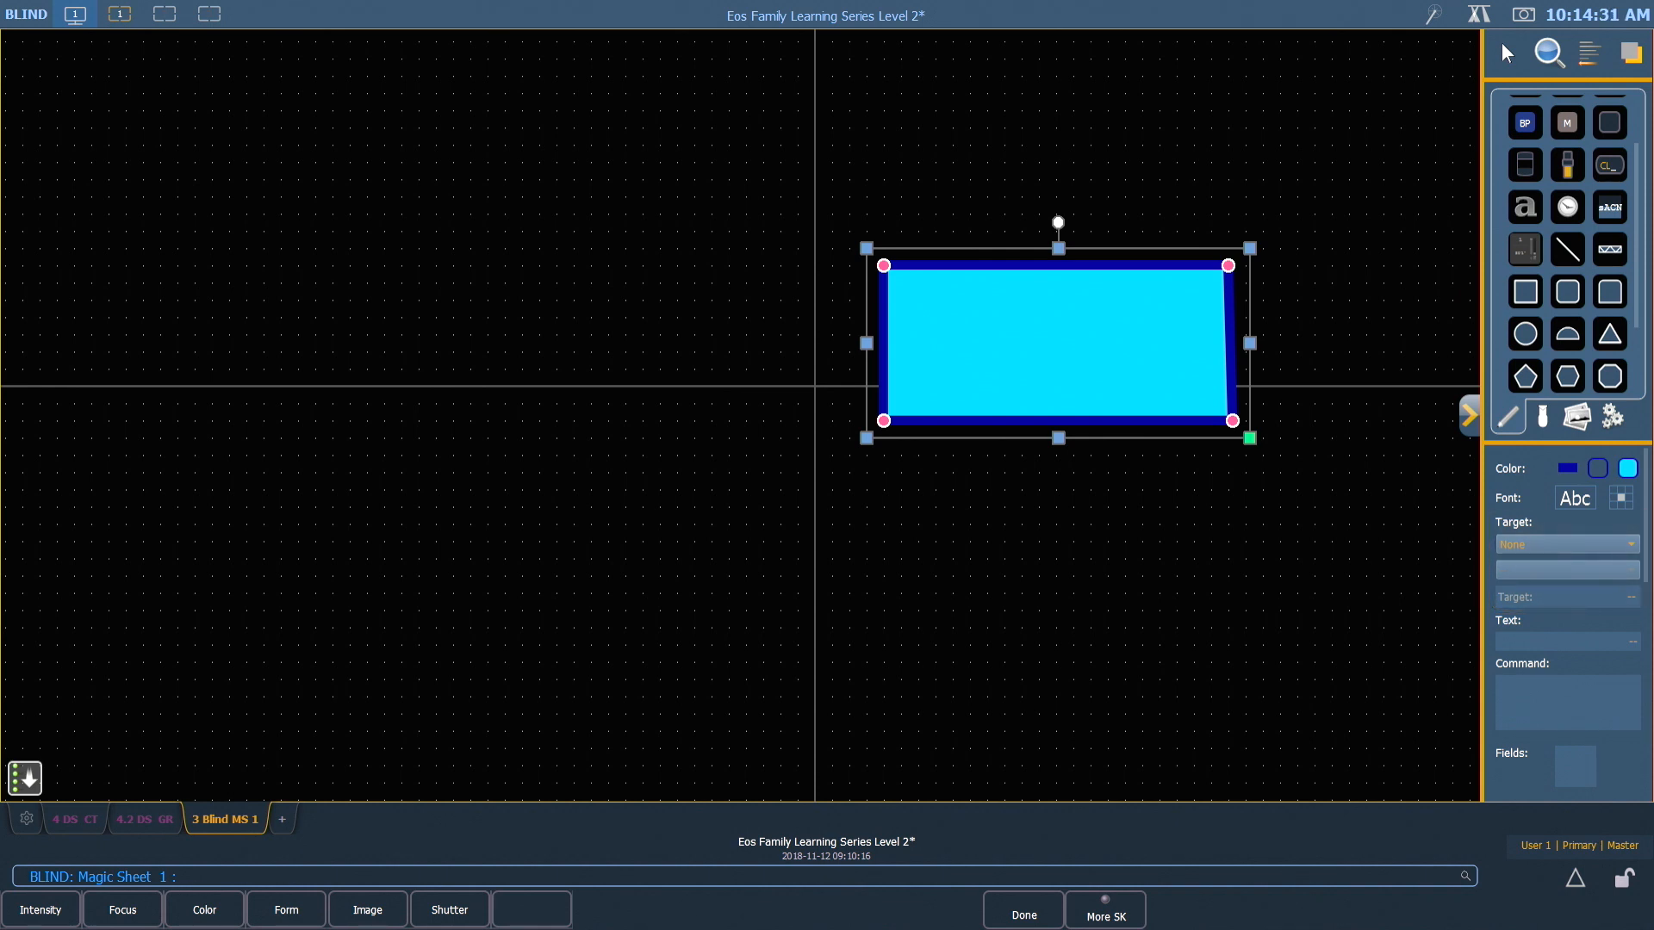
Assign Group 1 as the rectangle's target
{"action": "left_click", "coordinate": [1594, 541]}
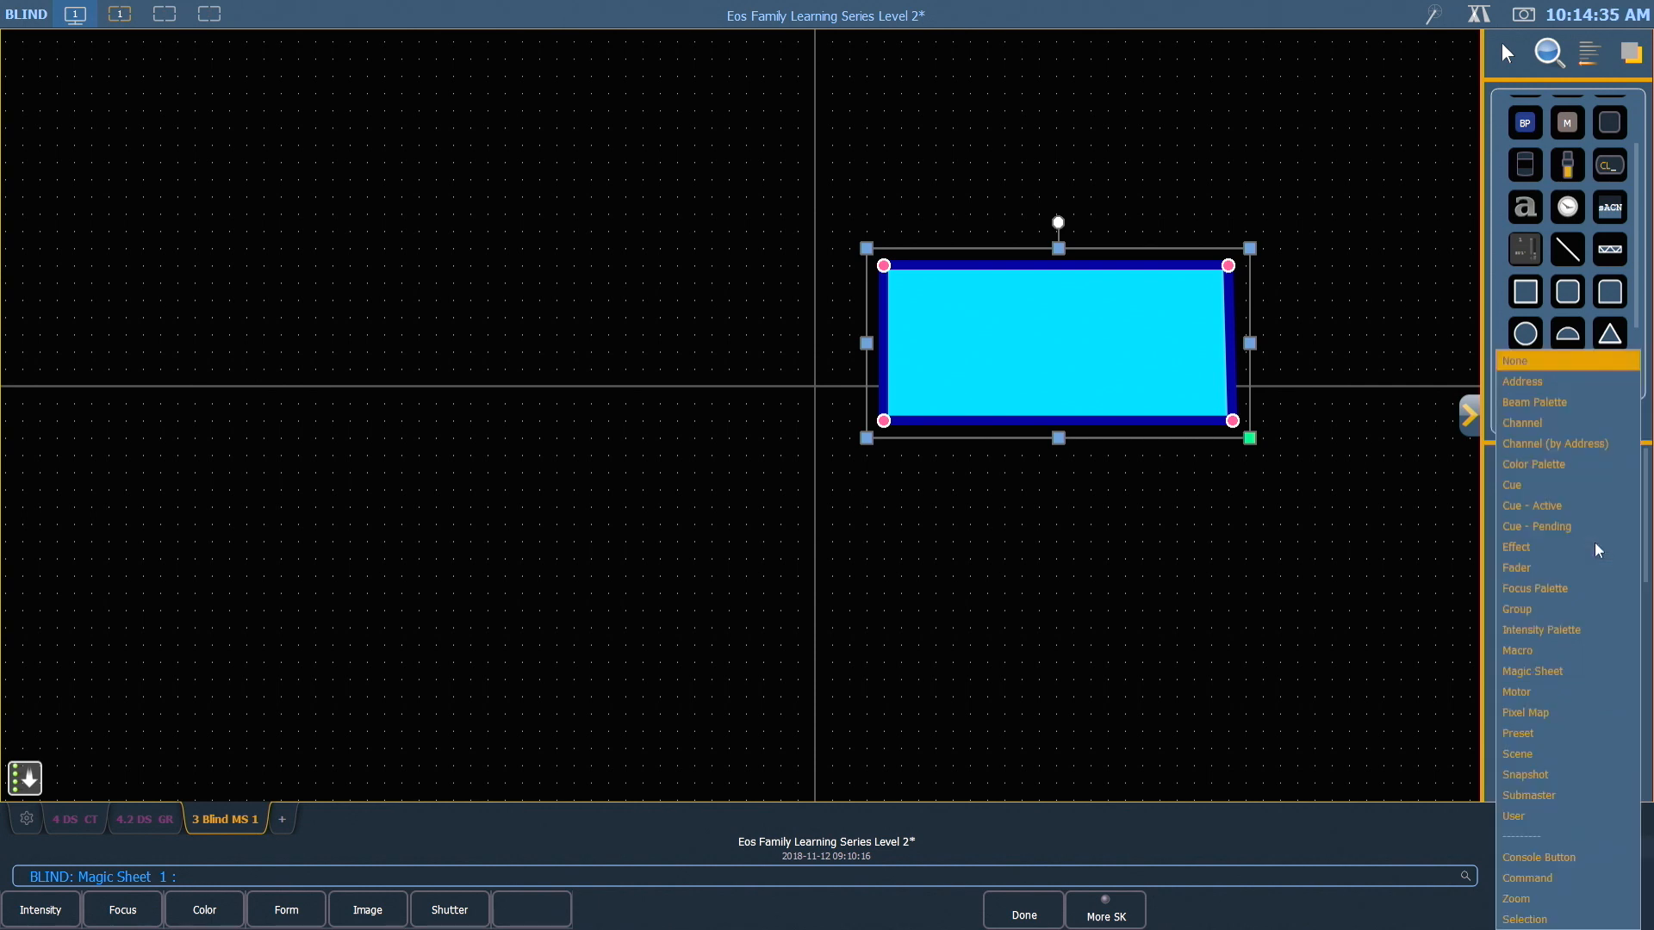
{"action": "left_click", "coordinate": [1539, 608]}
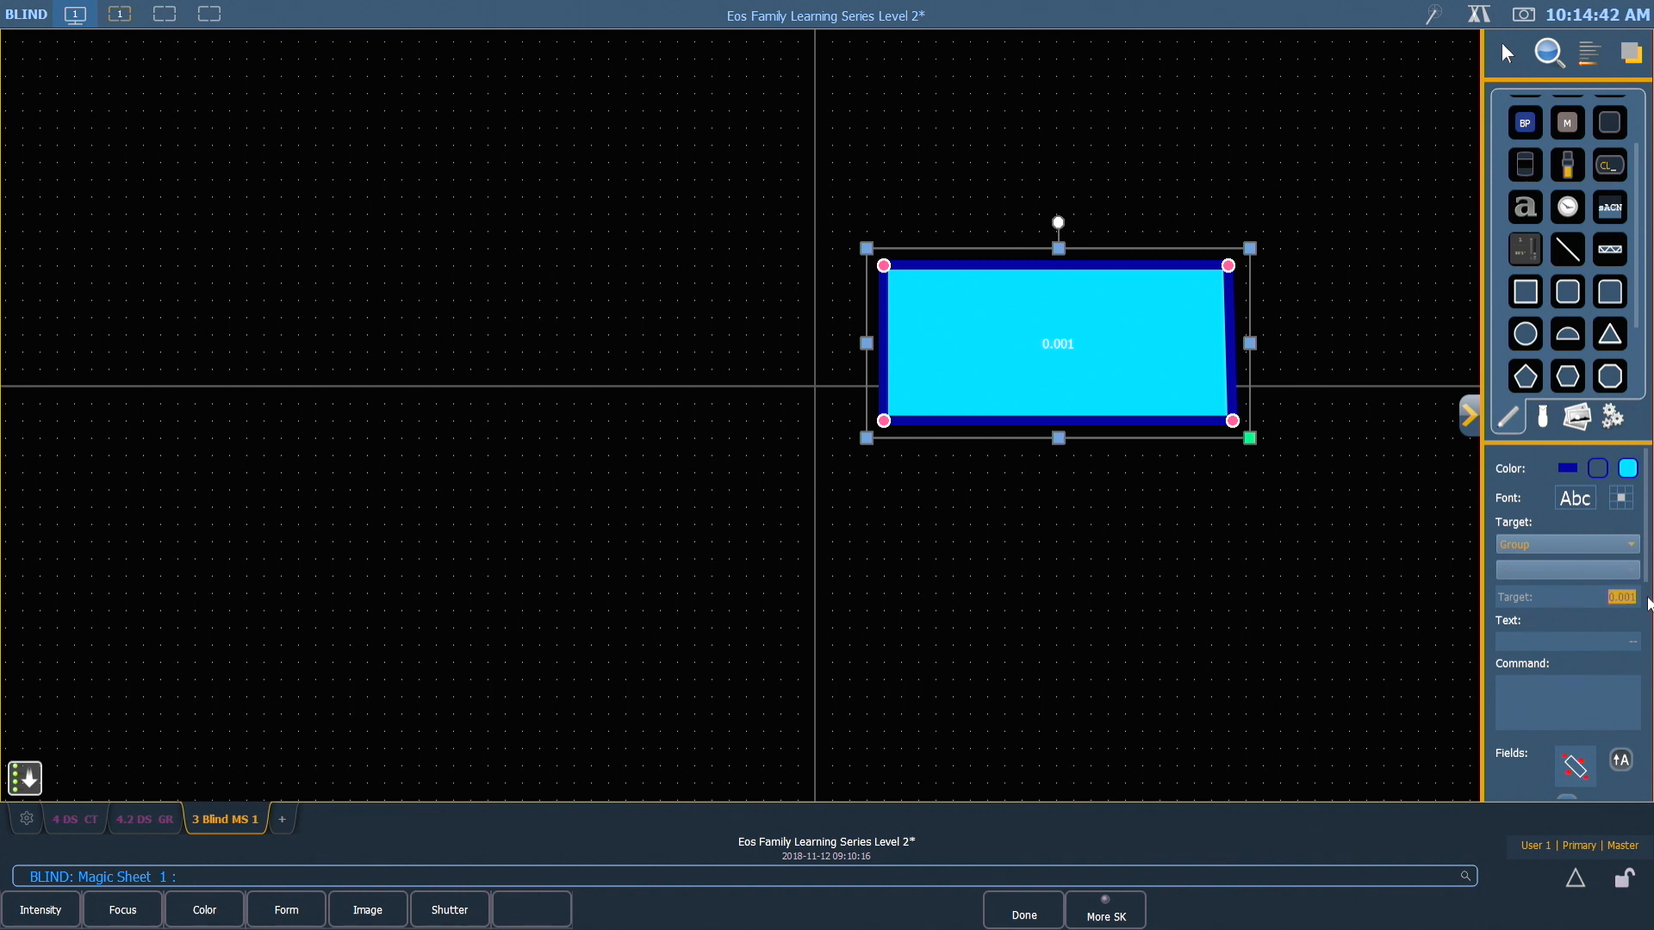
{"action": "type", "text": "1"}
{"action": "key", "text": "Return"}
Set the rectangle's Field 1 to Target Name and Field 2 to Target Id
{"action": "scroll", "coordinate": [1558, 579], "scroll_direction": "down", "scroll_amount": 2}
{"action": "scroll", "coordinate": [1551, 569], "scroll_direction": "down", "scroll_amount": 5}
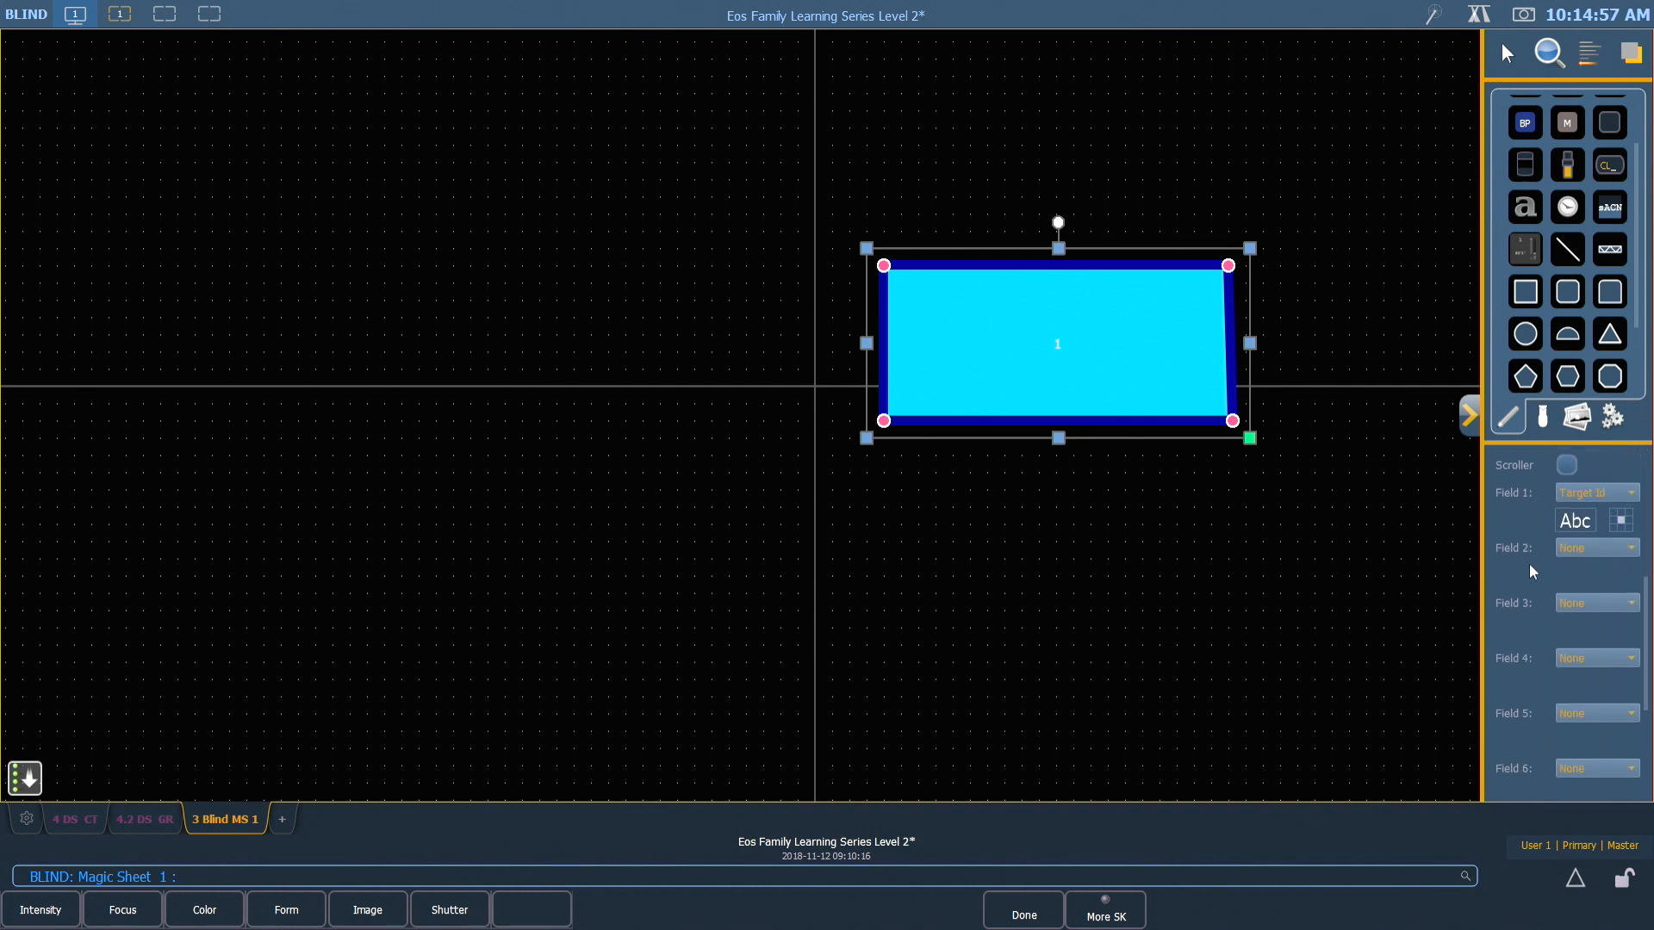
{"action": "scroll", "coordinate": [1530, 563], "scroll_direction": "down", "scroll_amount": 1}
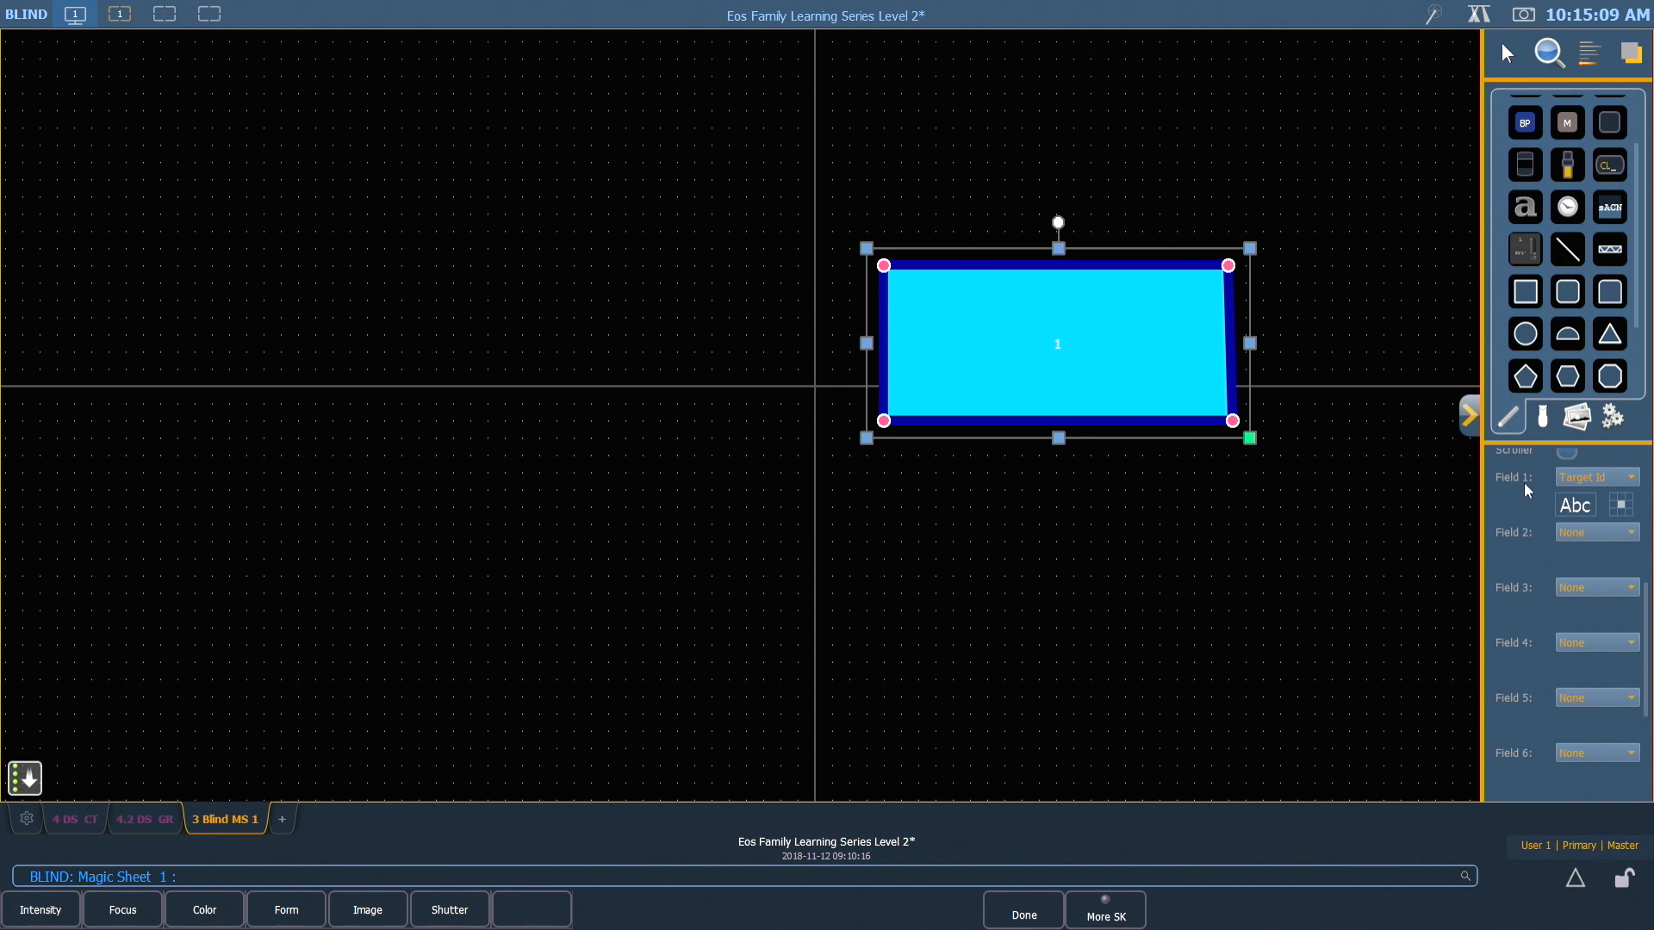
{"action": "left_click", "coordinate": [1616, 483]}
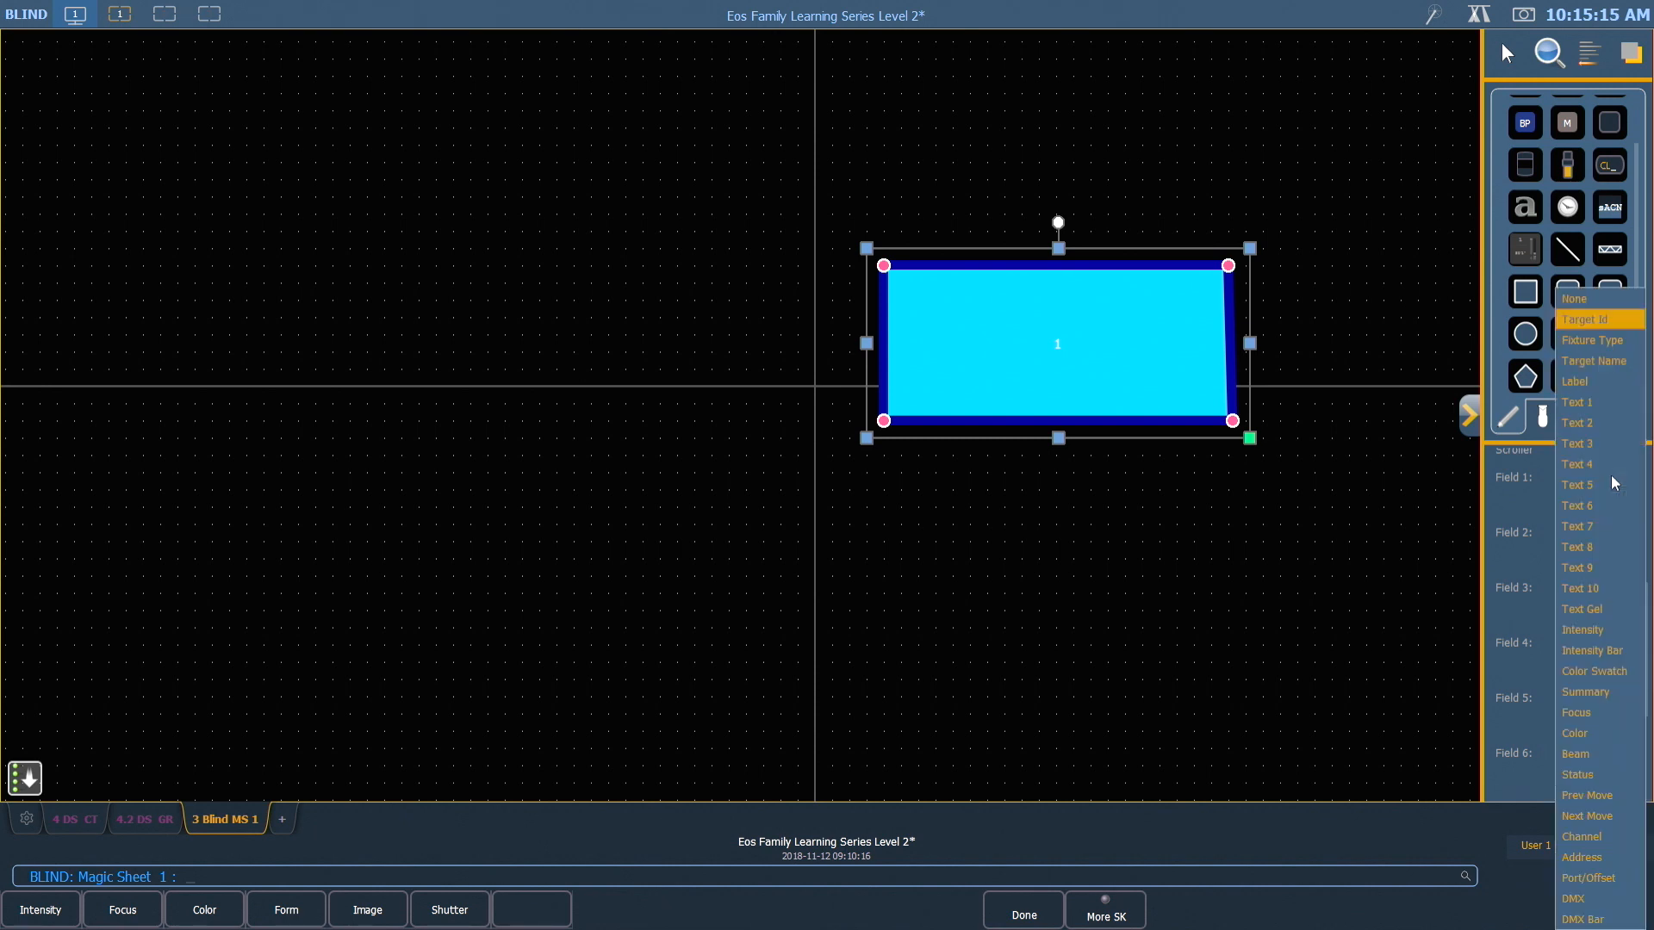
{"action": "left_click", "coordinate": [1591, 363]}
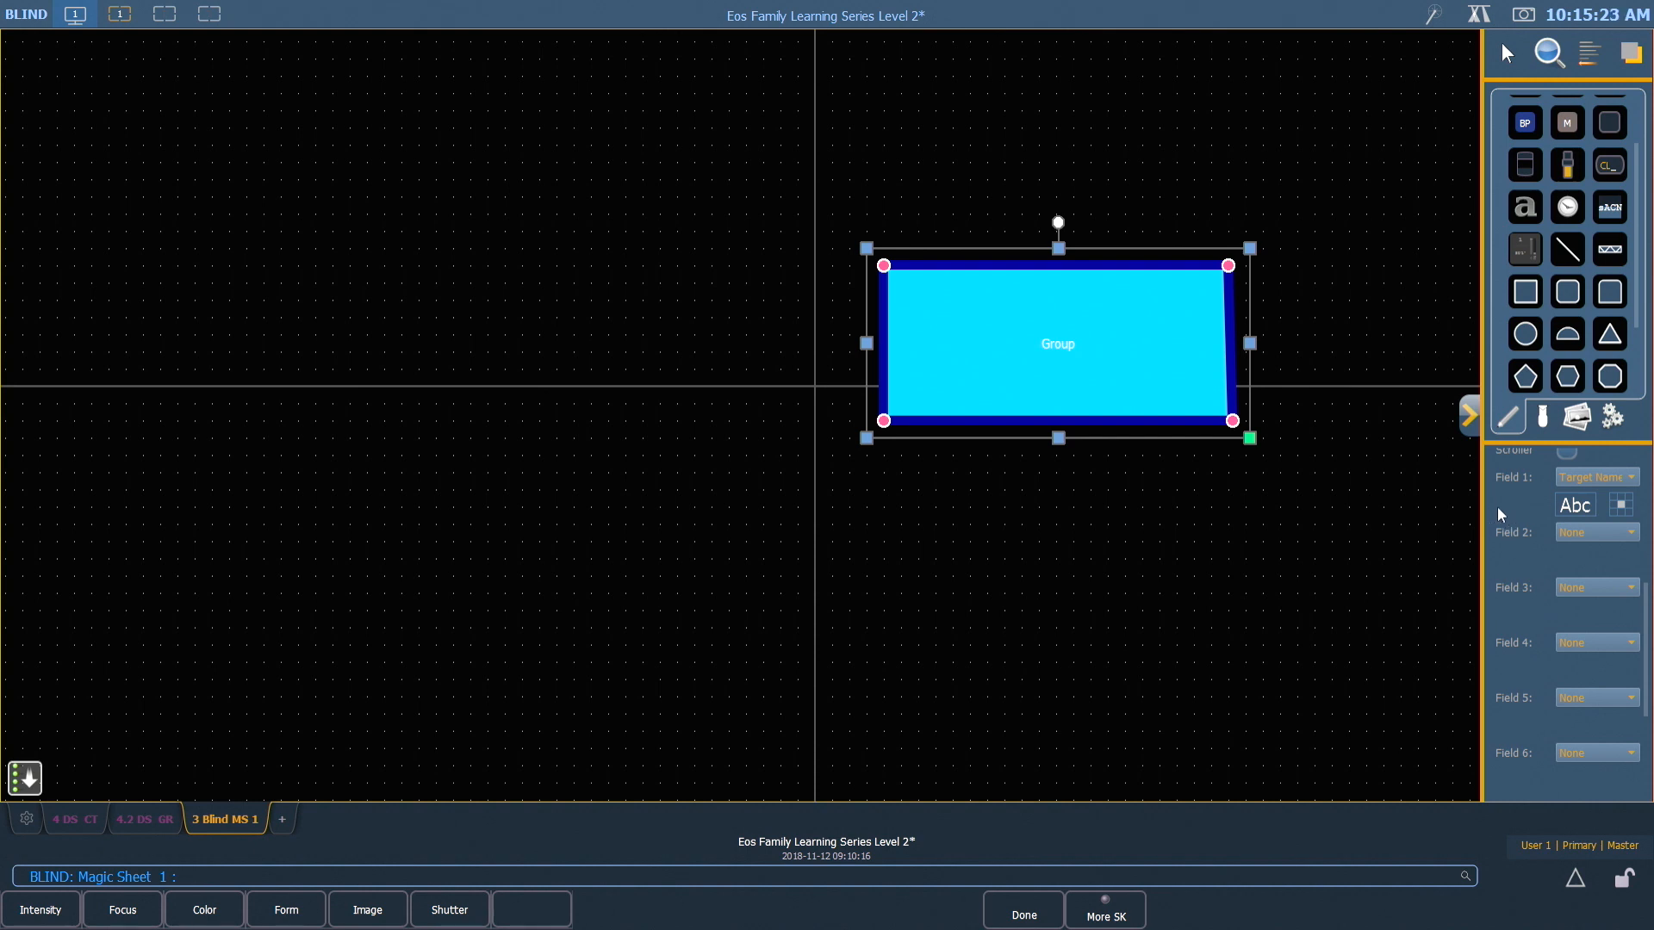
{"action": "left_click", "coordinate": [1604, 533]}
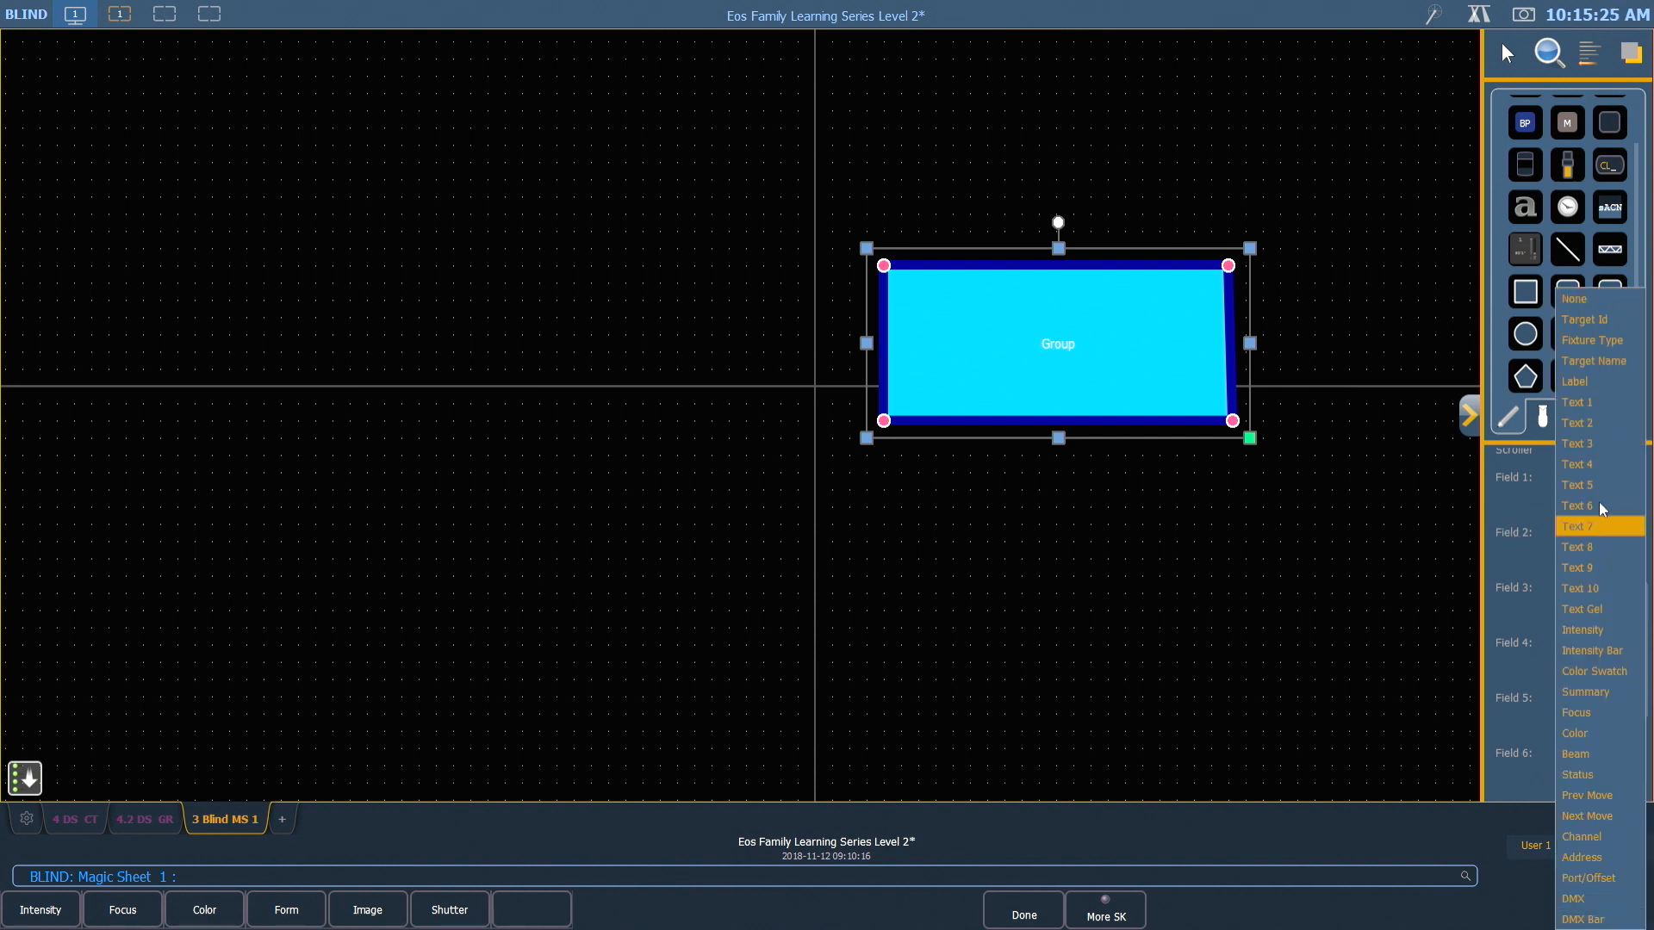
{"action": "left_click", "coordinate": [1593, 323]}
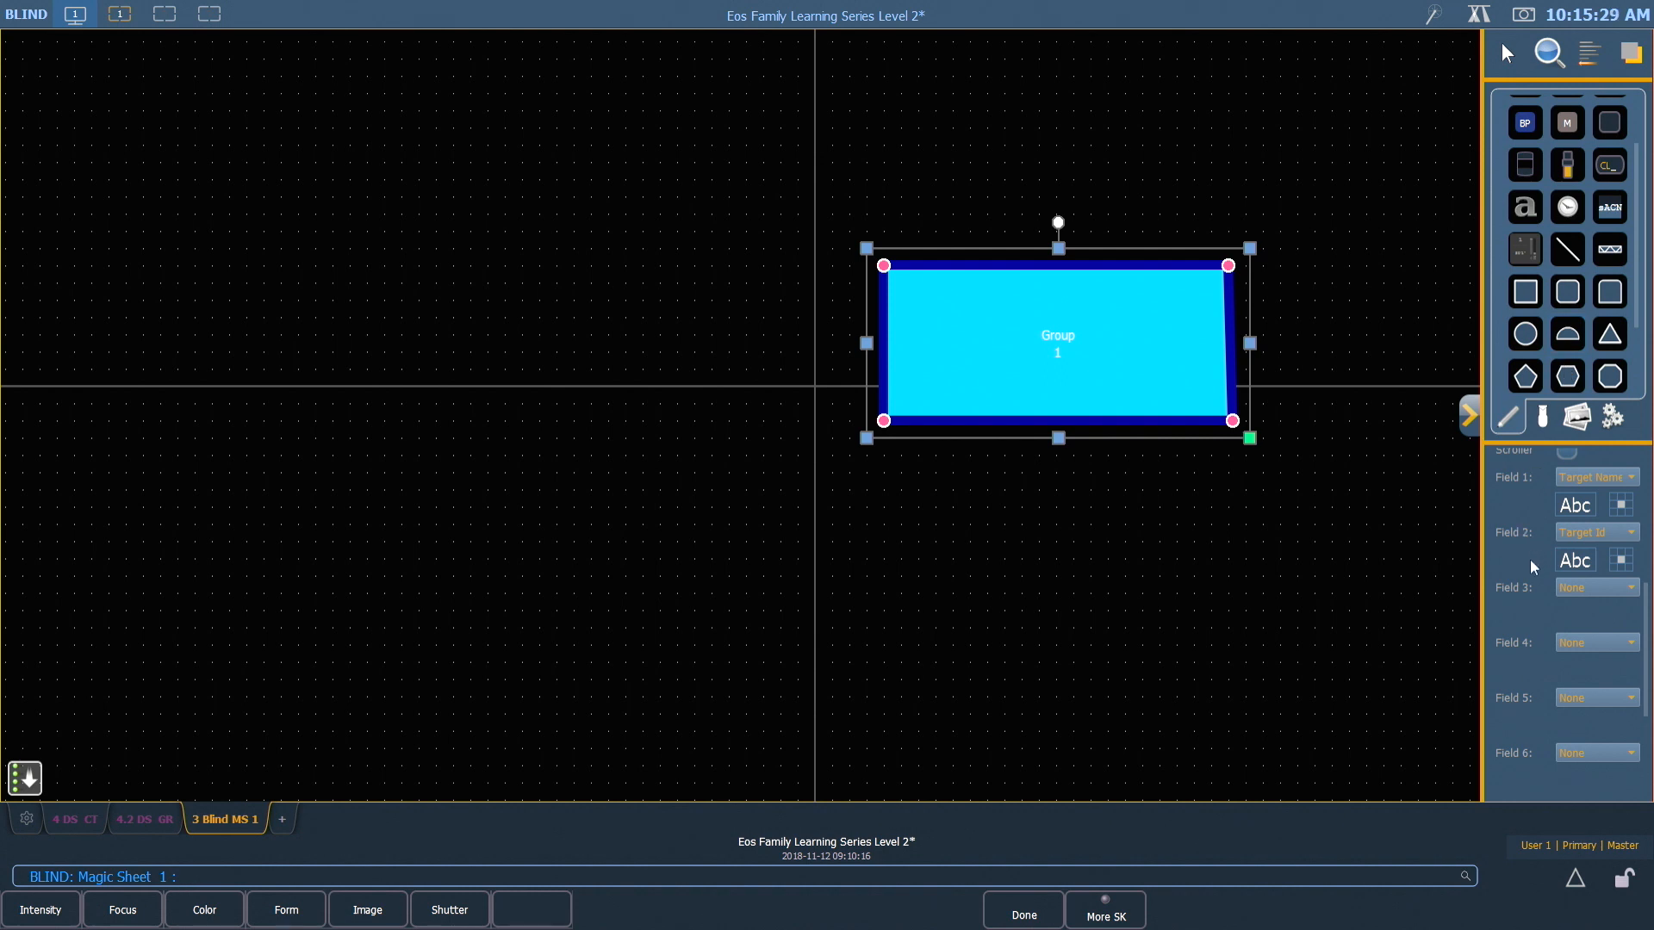
Set the rectangle's Field 3 to Label
{"action": "left_click", "coordinate": [1635, 591]}
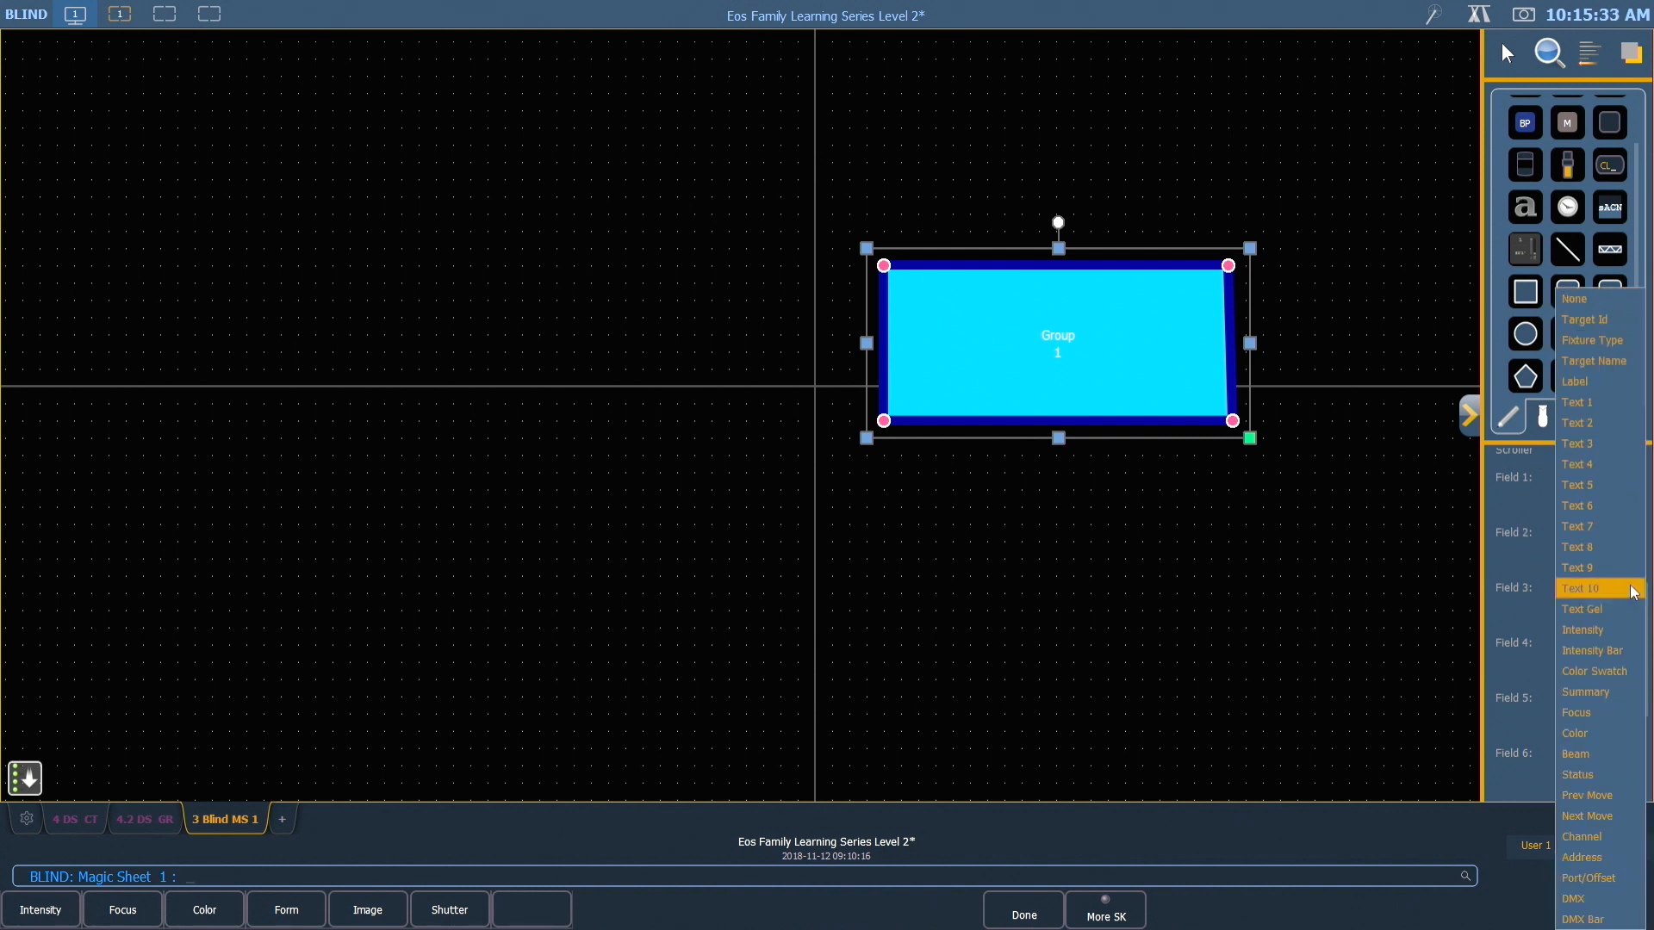
{"action": "left_click", "coordinate": [1577, 388]}
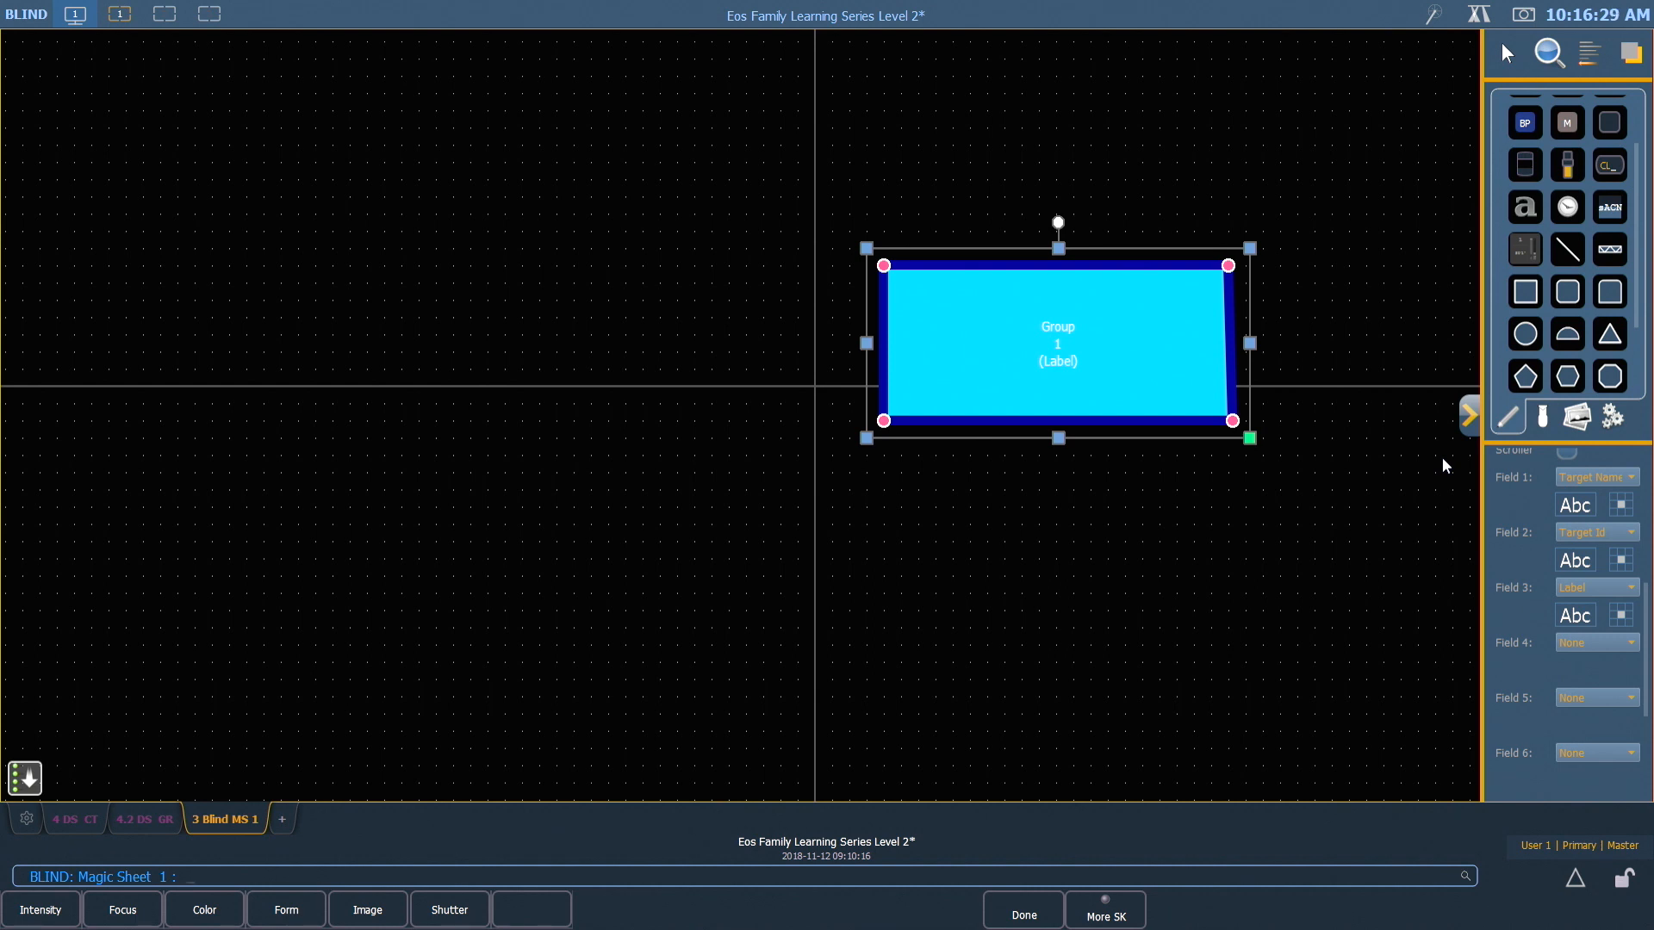
Try duplicating the rectangle directly below itself and delete the copy
{"action": "key", "text": "ctrl+Down"}
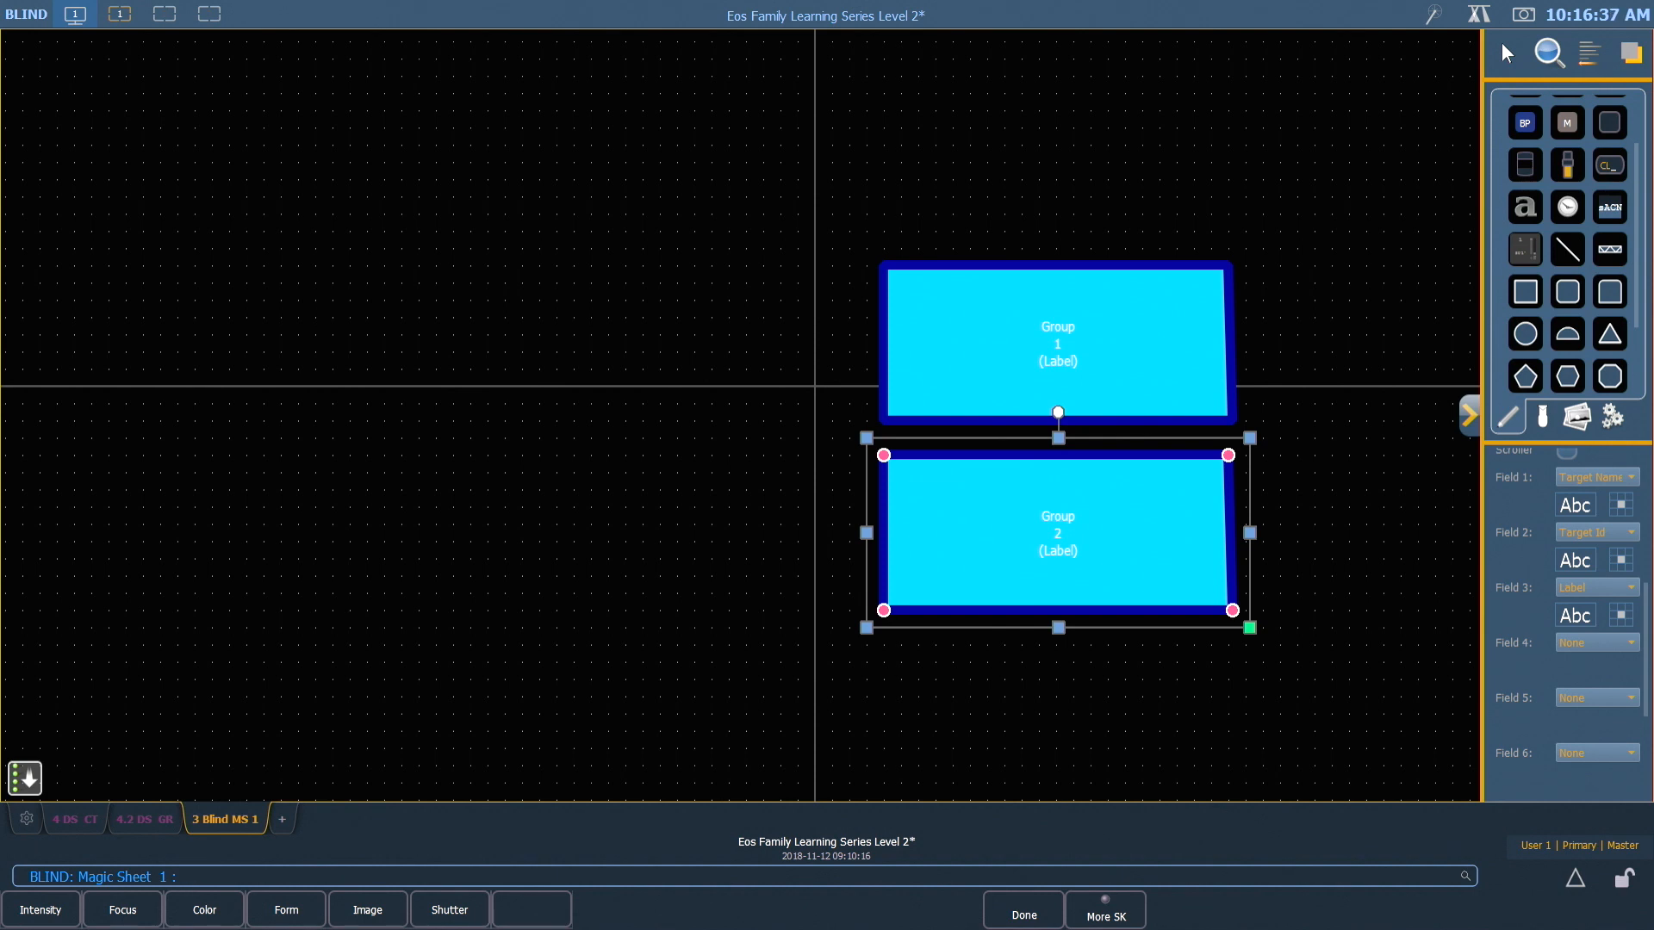
{"action": "key", "text": "Delete"}
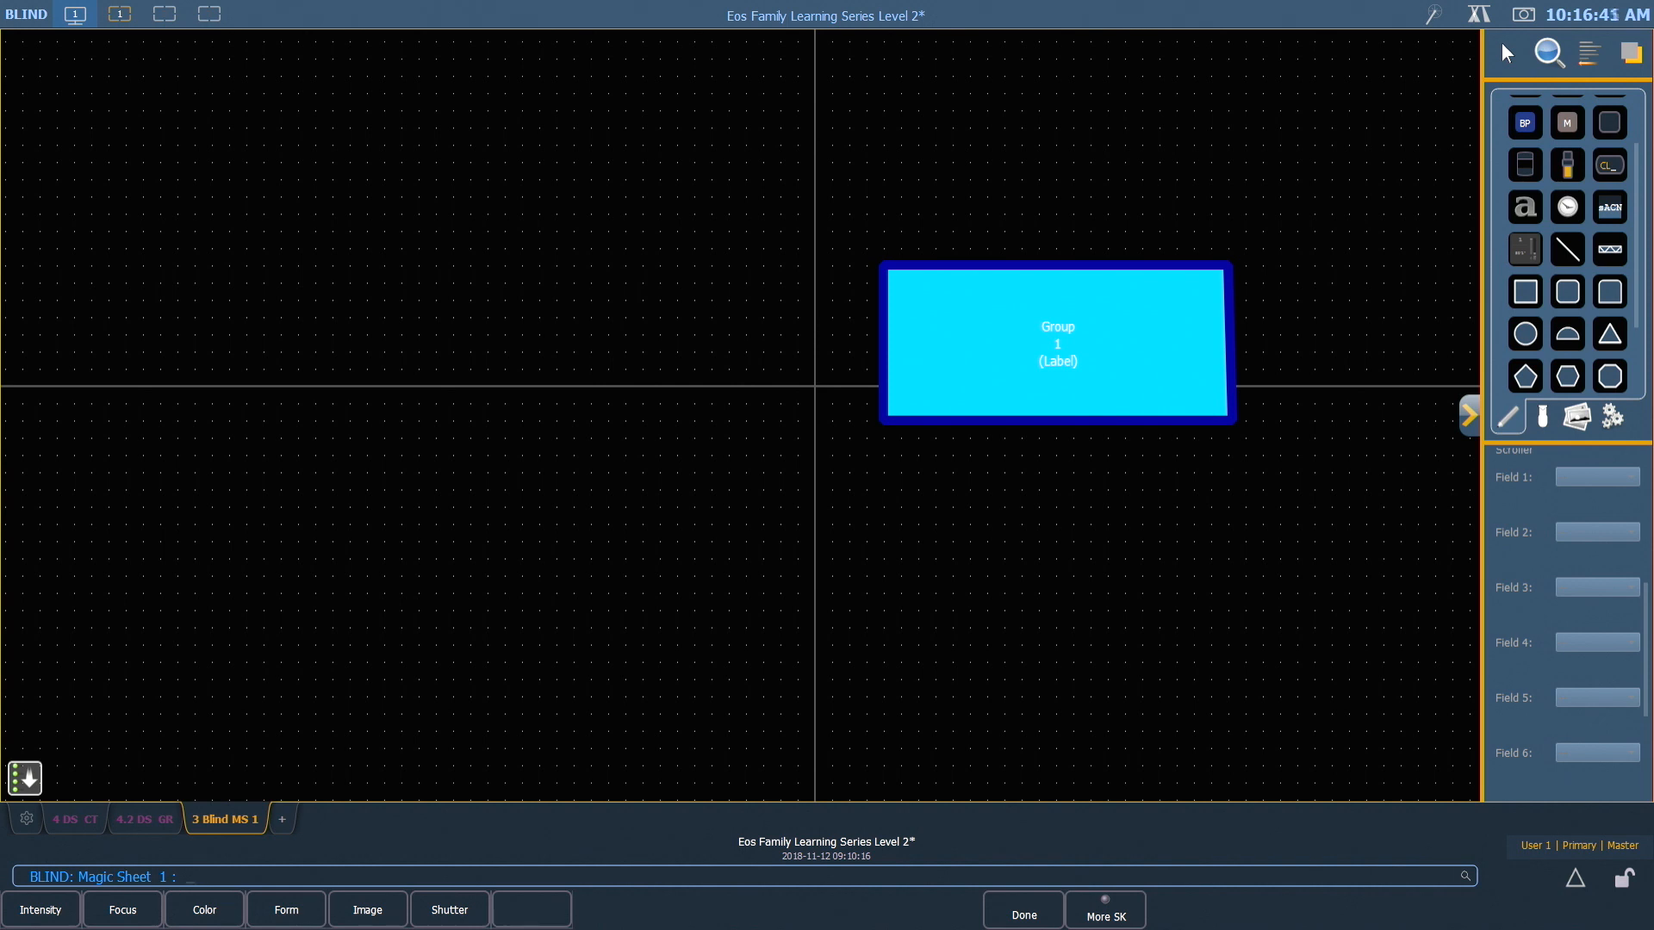
Shrink the Group 1 rectangle to roughly half its width and move it to the upper-left area of the magic sheet
{"action": "left_click", "coordinate": [901, 320]}
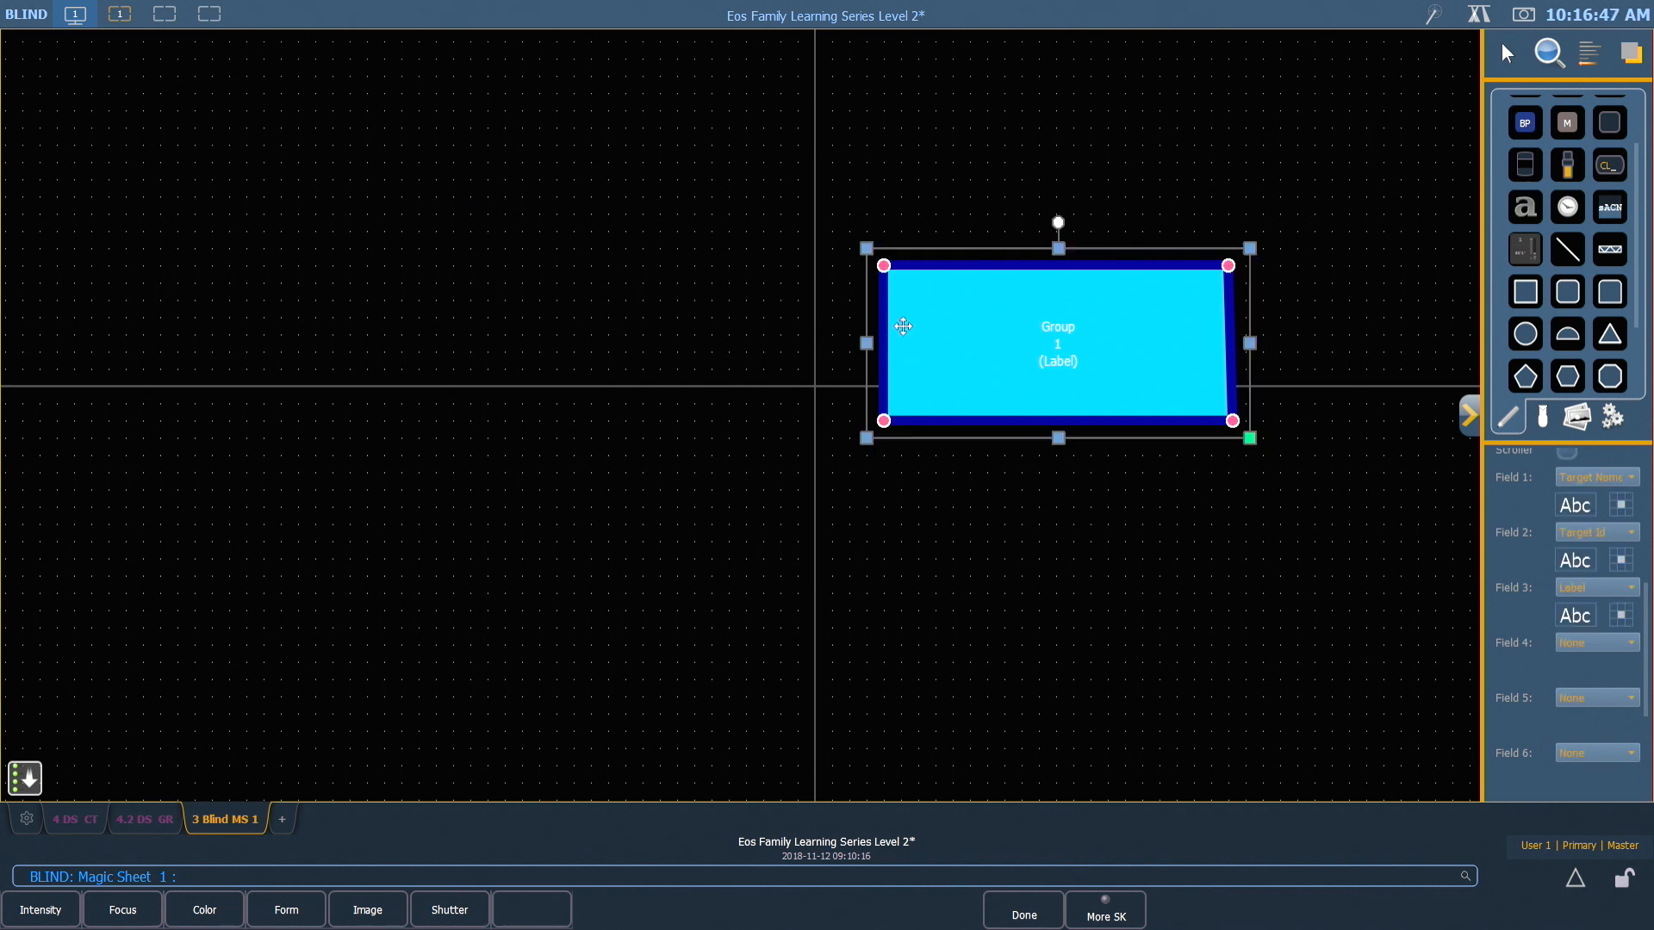
{"action": "left_click_drag", "start_coordinate": [1248, 441], "coordinate": [1103, 386]}
{"action": "left_click_drag", "start_coordinate": [1030, 320], "coordinate": [361, 212]}
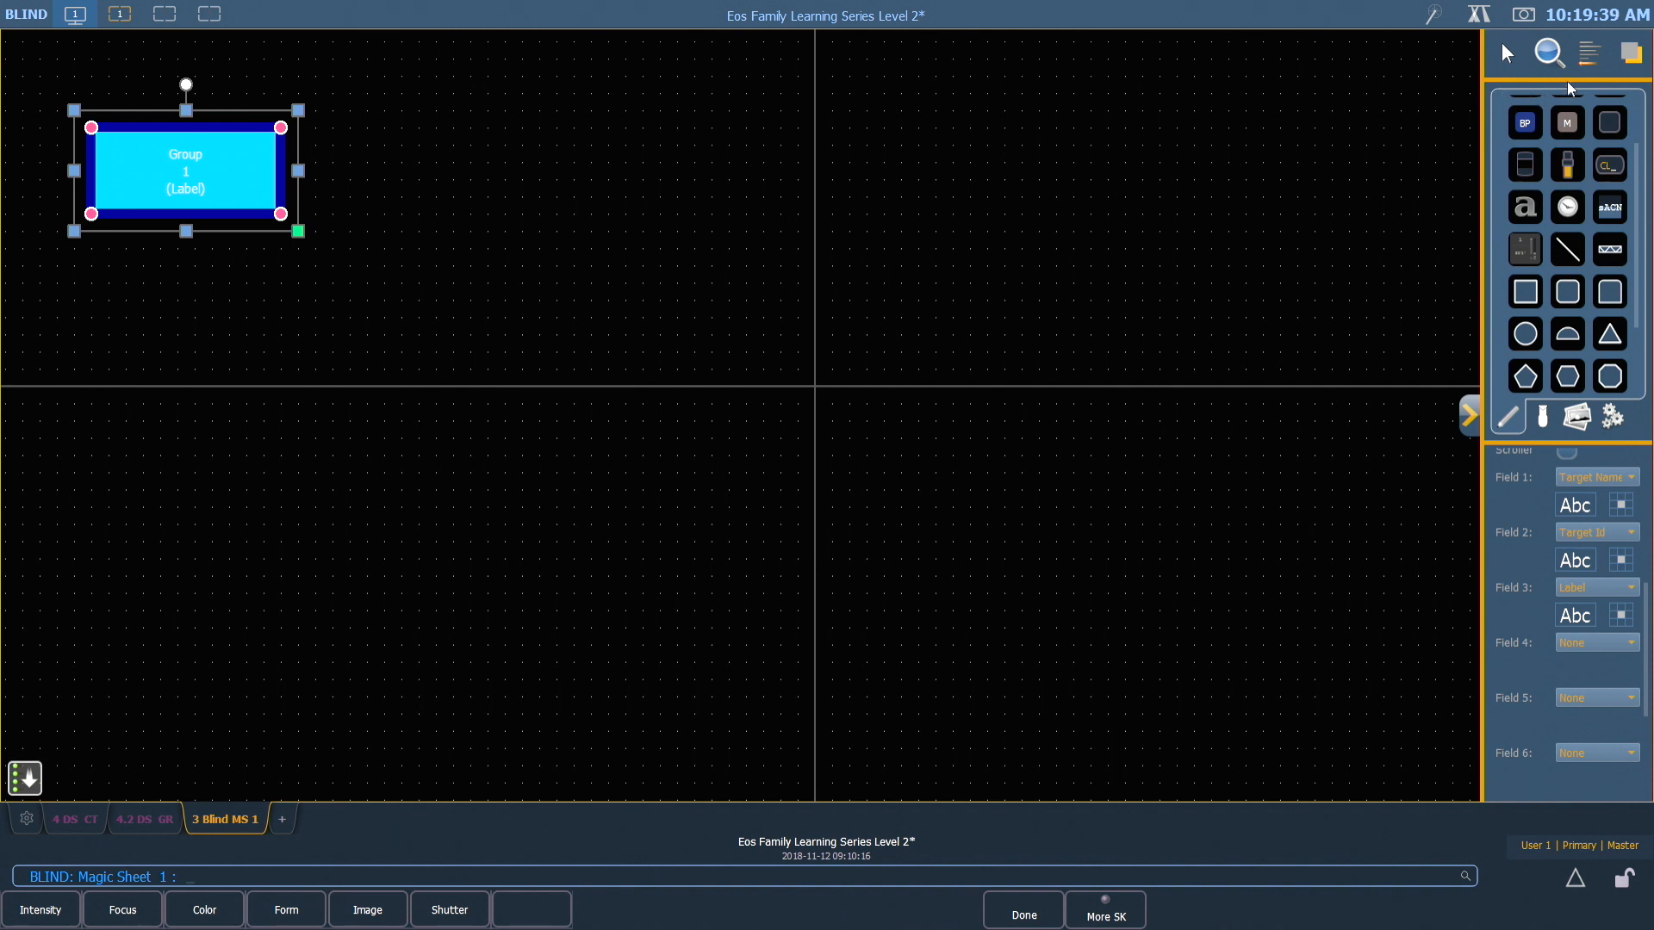
Create a rectangular array of the Group 1 rectangle with 2 columns and 5 rows, both with spacing 15
{"action": "left_click", "coordinate": [1590, 54]}
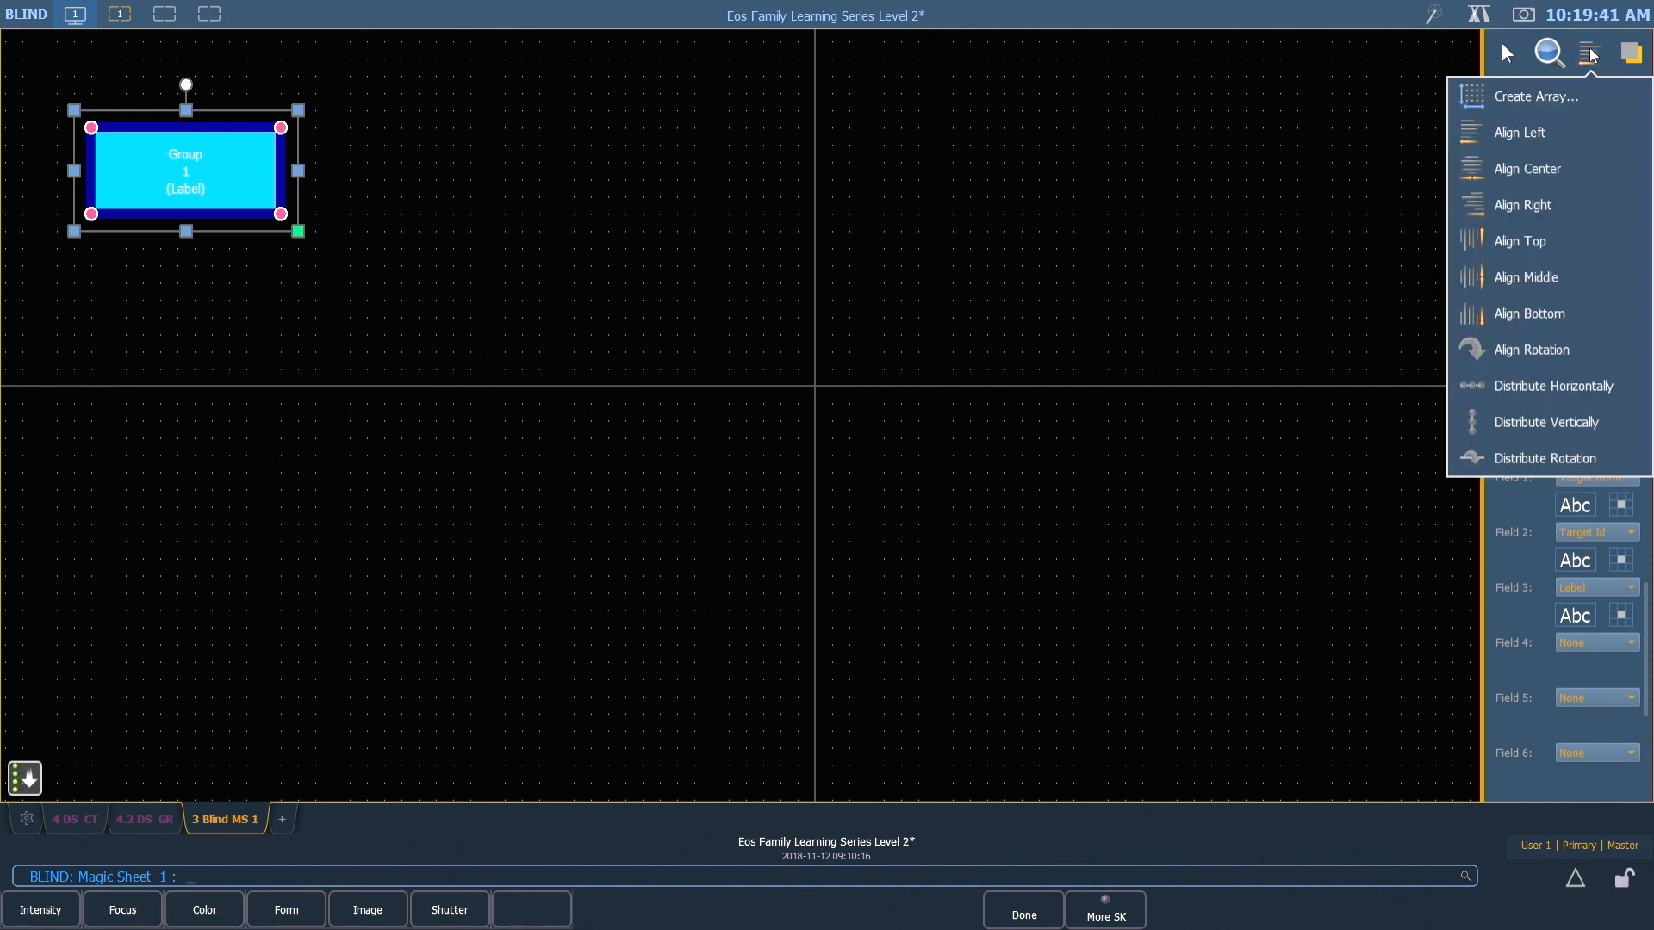
{"action": "left_click", "coordinate": [1545, 101]}
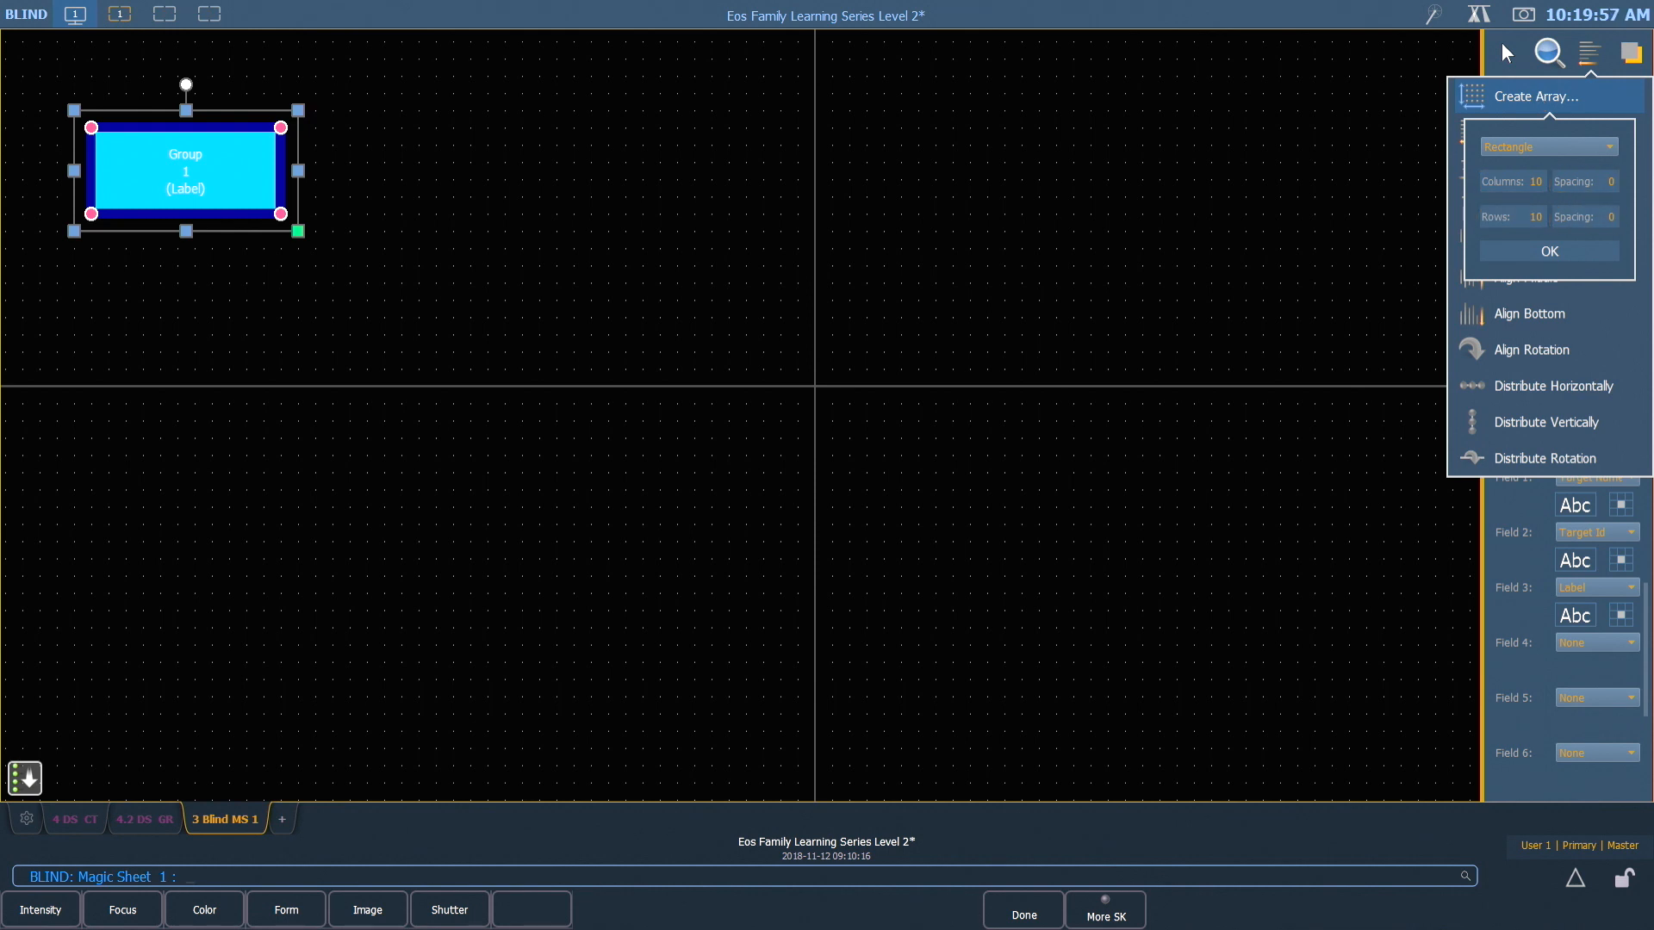
{"action": "left_click", "coordinate": [1535, 182]}
{"action": "type", "text": "2"}
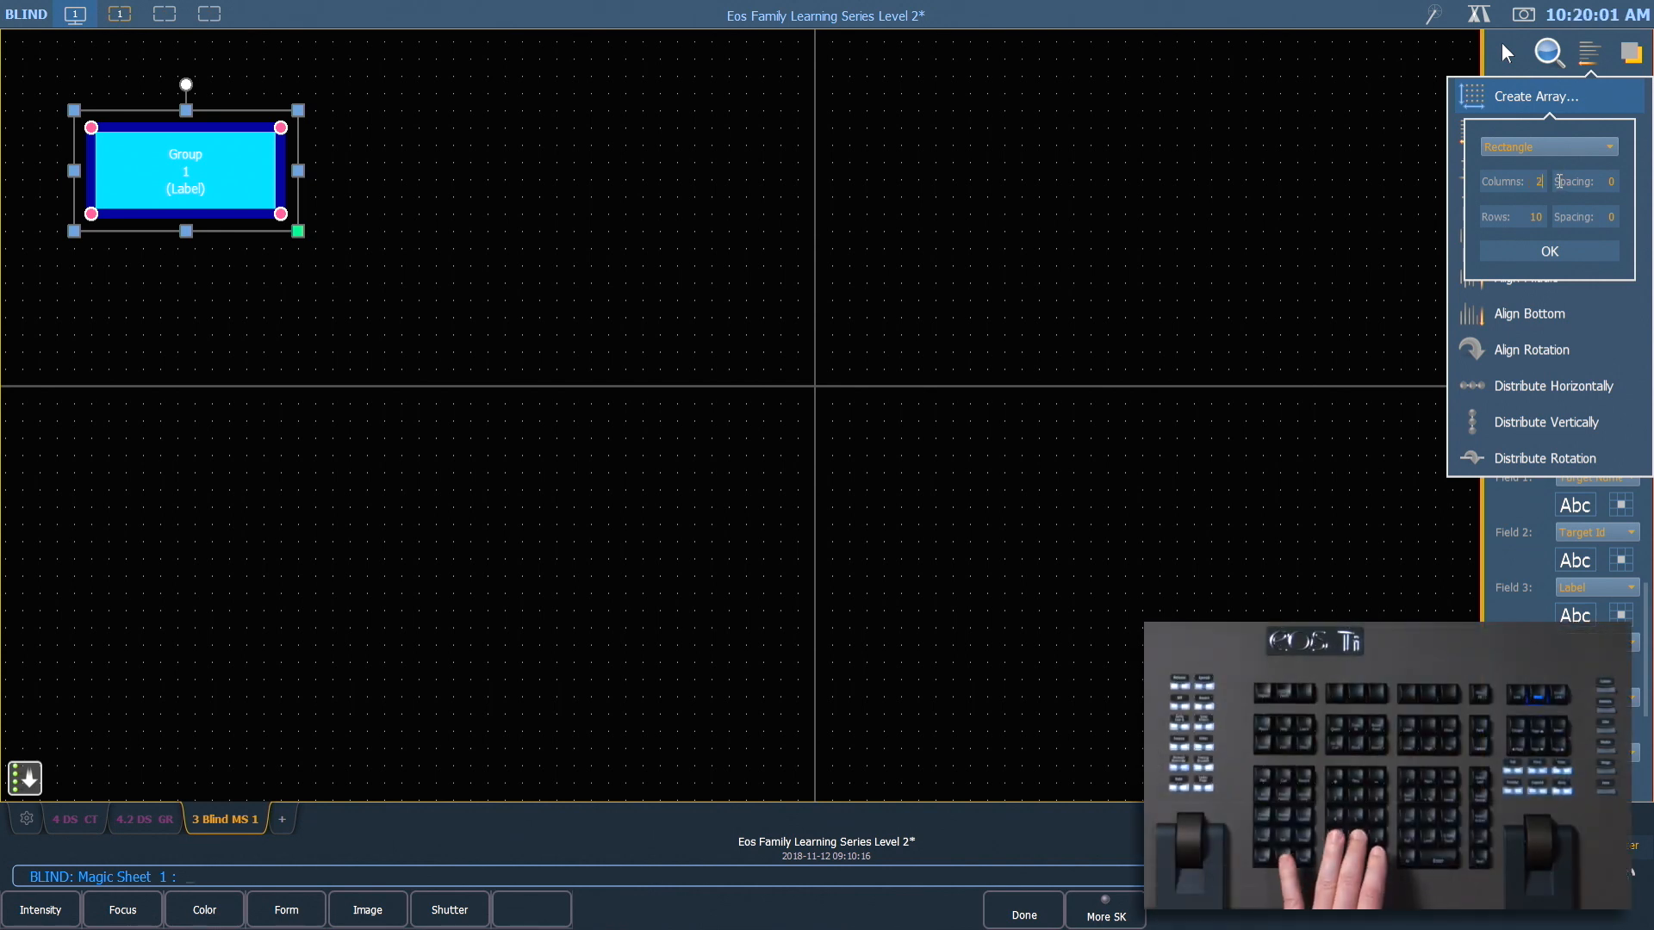
{"action": "left_click", "coordinate": [1531, 215]}
{"action": "type", "text": "5"}
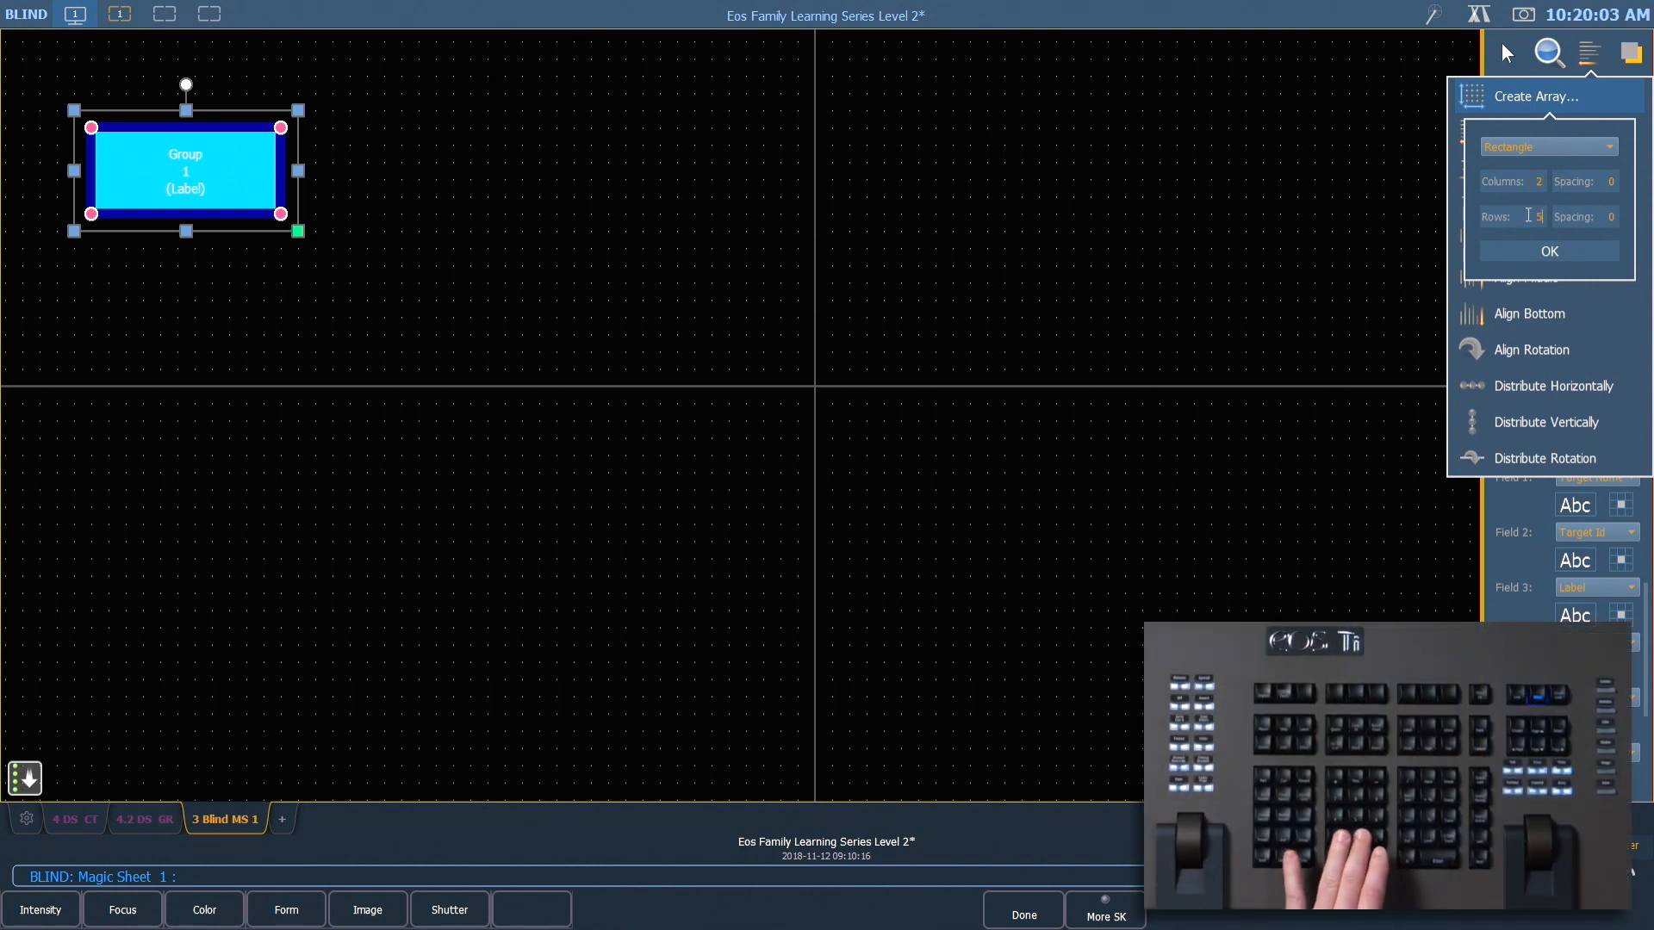
{"action": "left_click", "coordinate": [1617, 183]}
{"action": "type", "text": "15"}
{"action": "left_click", "coordinate": [1623, 218]}
{"action": "type", "text": "15"}
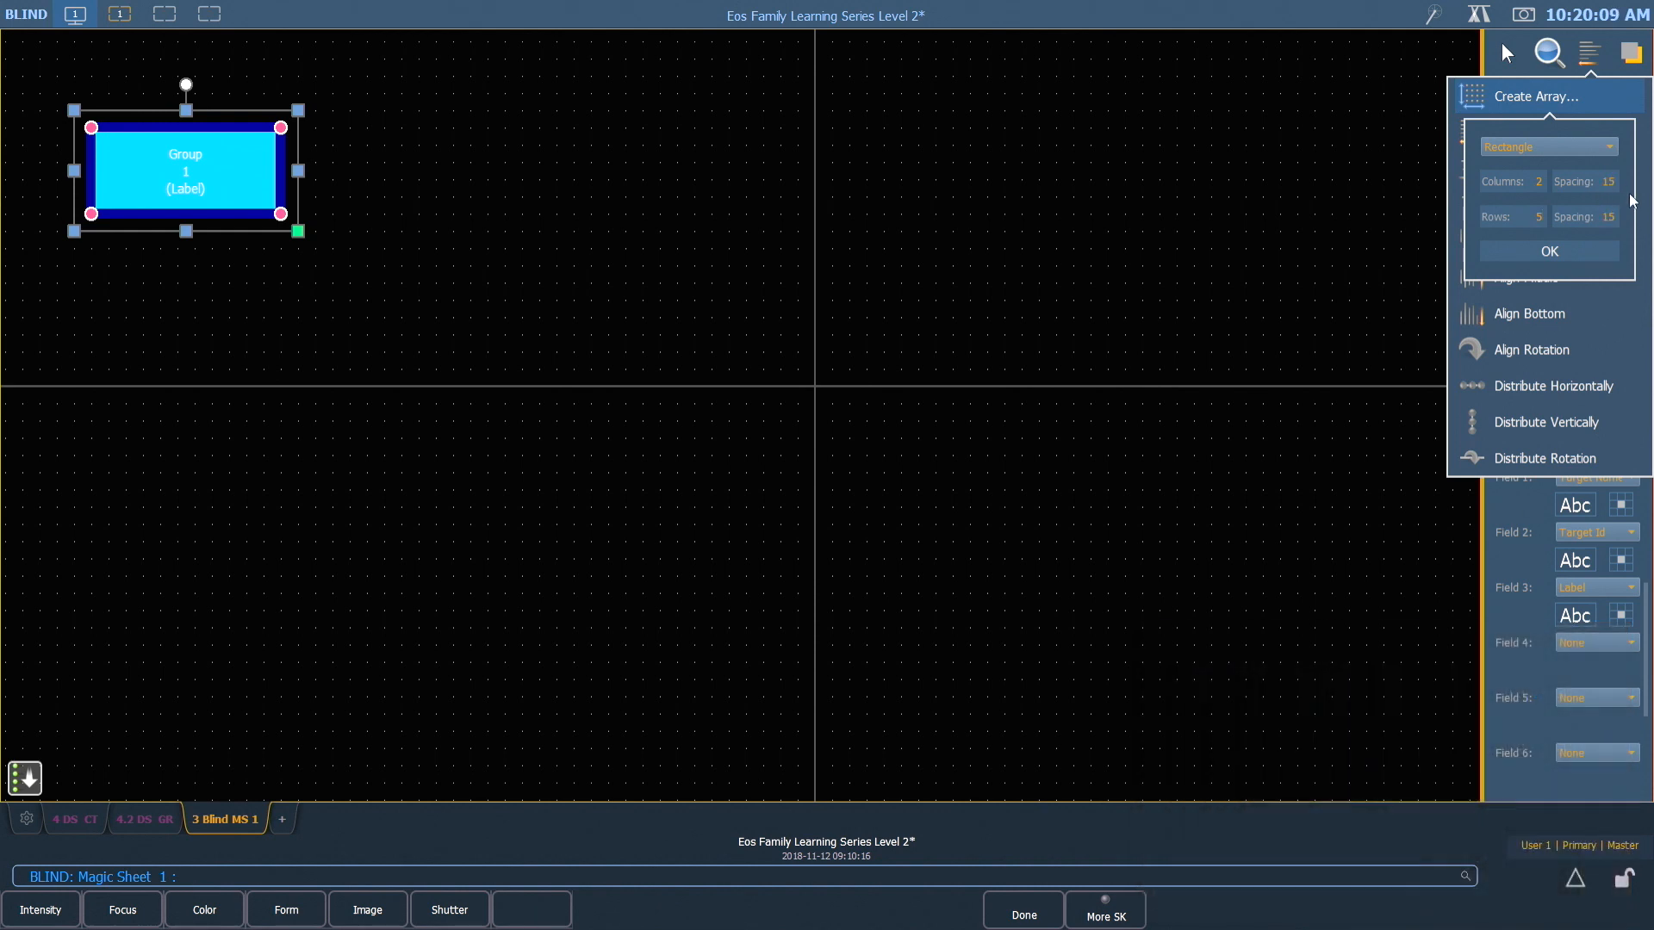
{"action": "left_click", "coordinate": [1549, 251]}
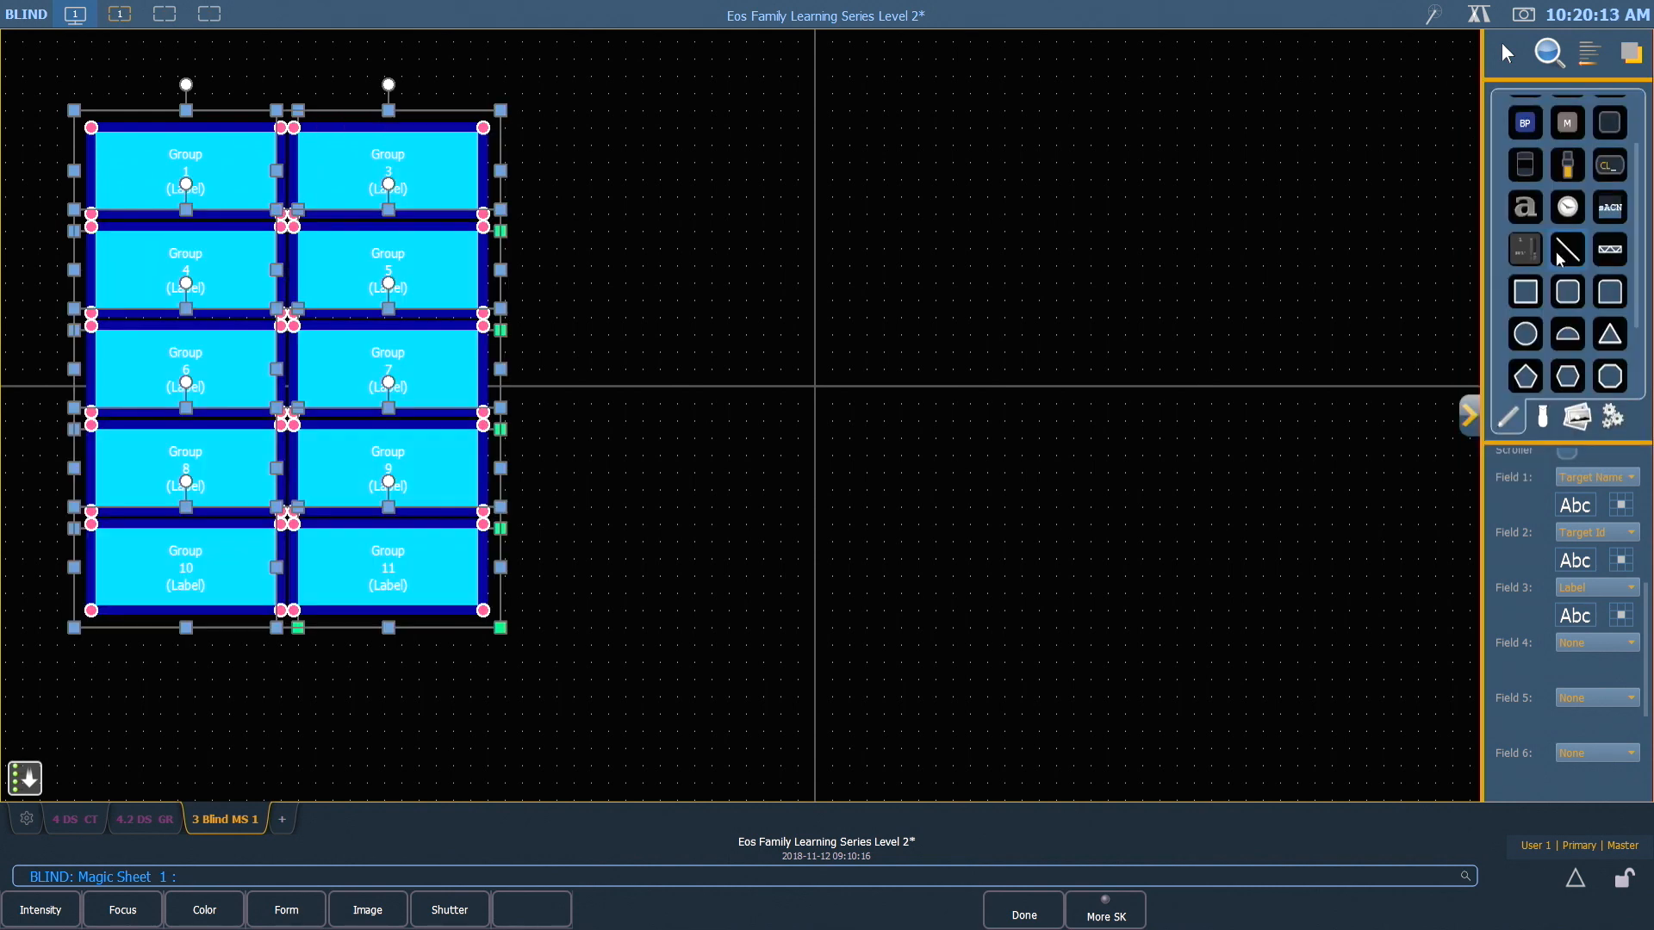
{"action": "left_click", "coordinate": [718, 136]}
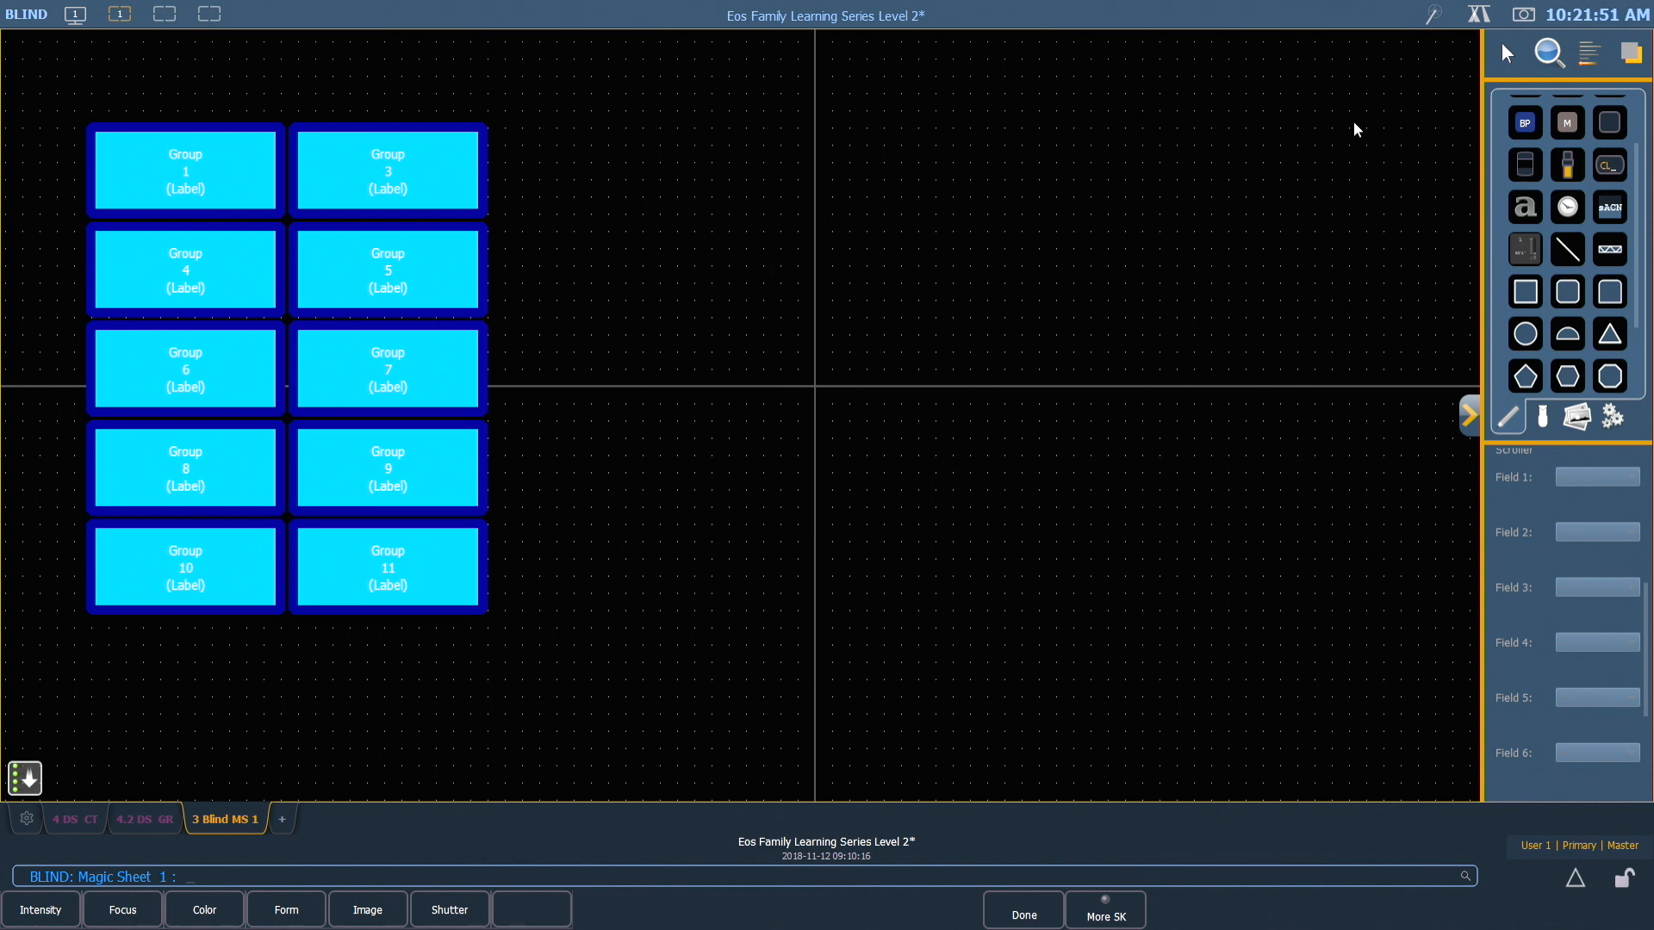
Set up Quick Number with Group as the target type and a start number of 2
{"action": "left_click", "coordinate": [1507, 57]}
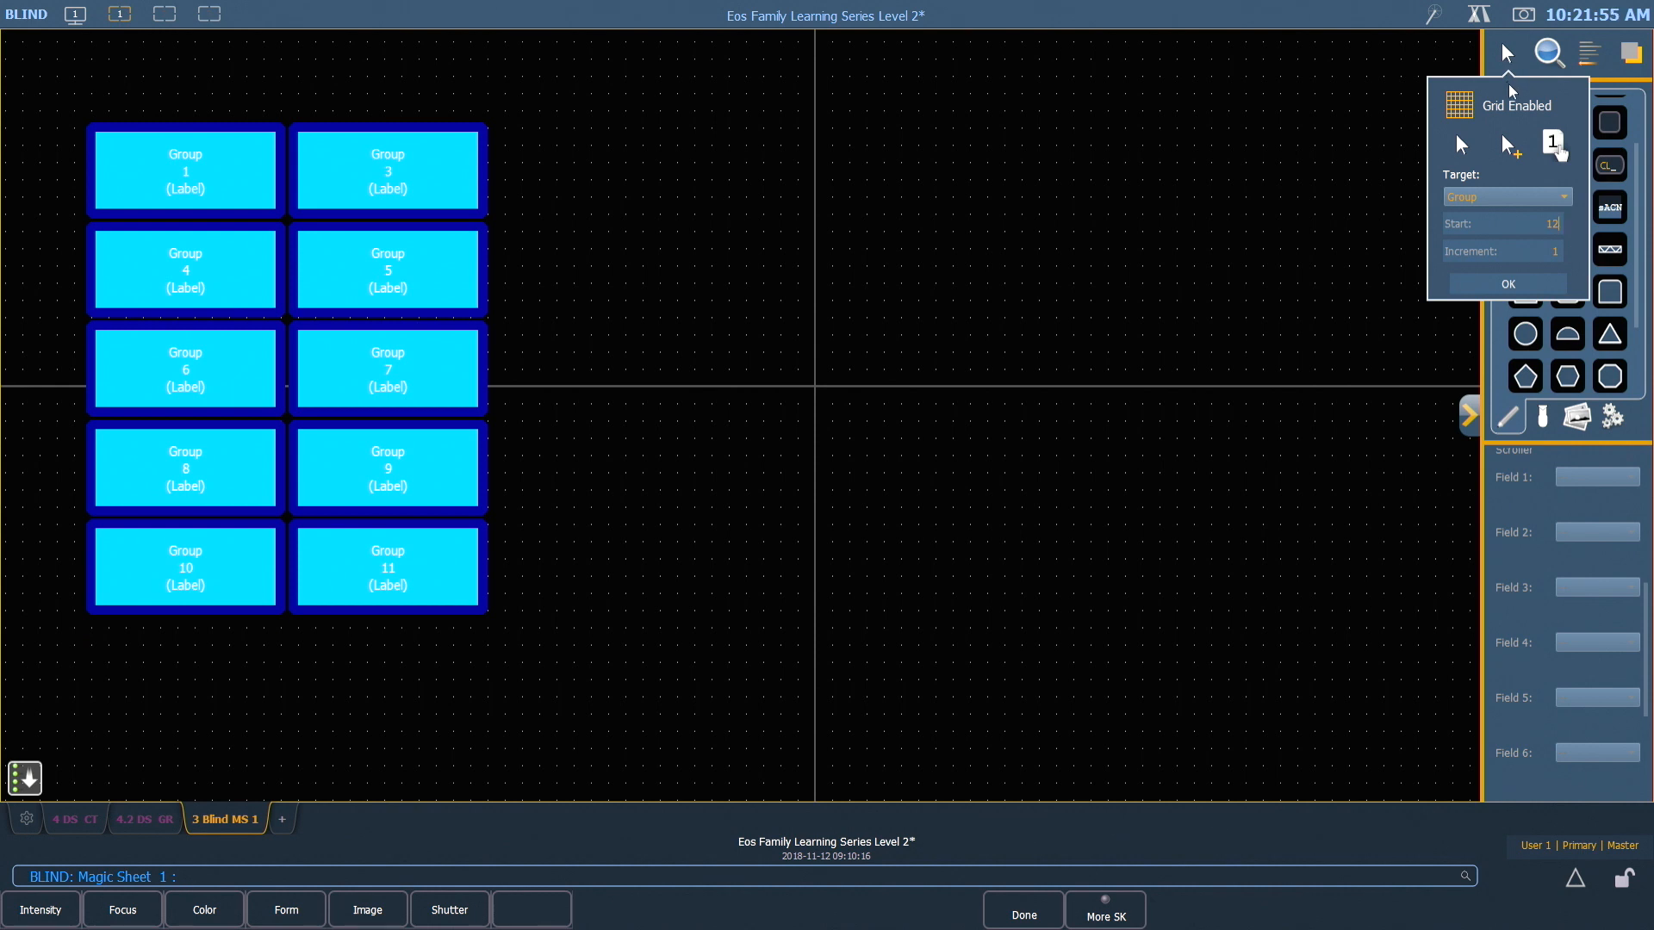
{"action": "left_click", "coordinate": [1552, 143]}
{"action": "left_click", "coordinate": [1552, 145]}
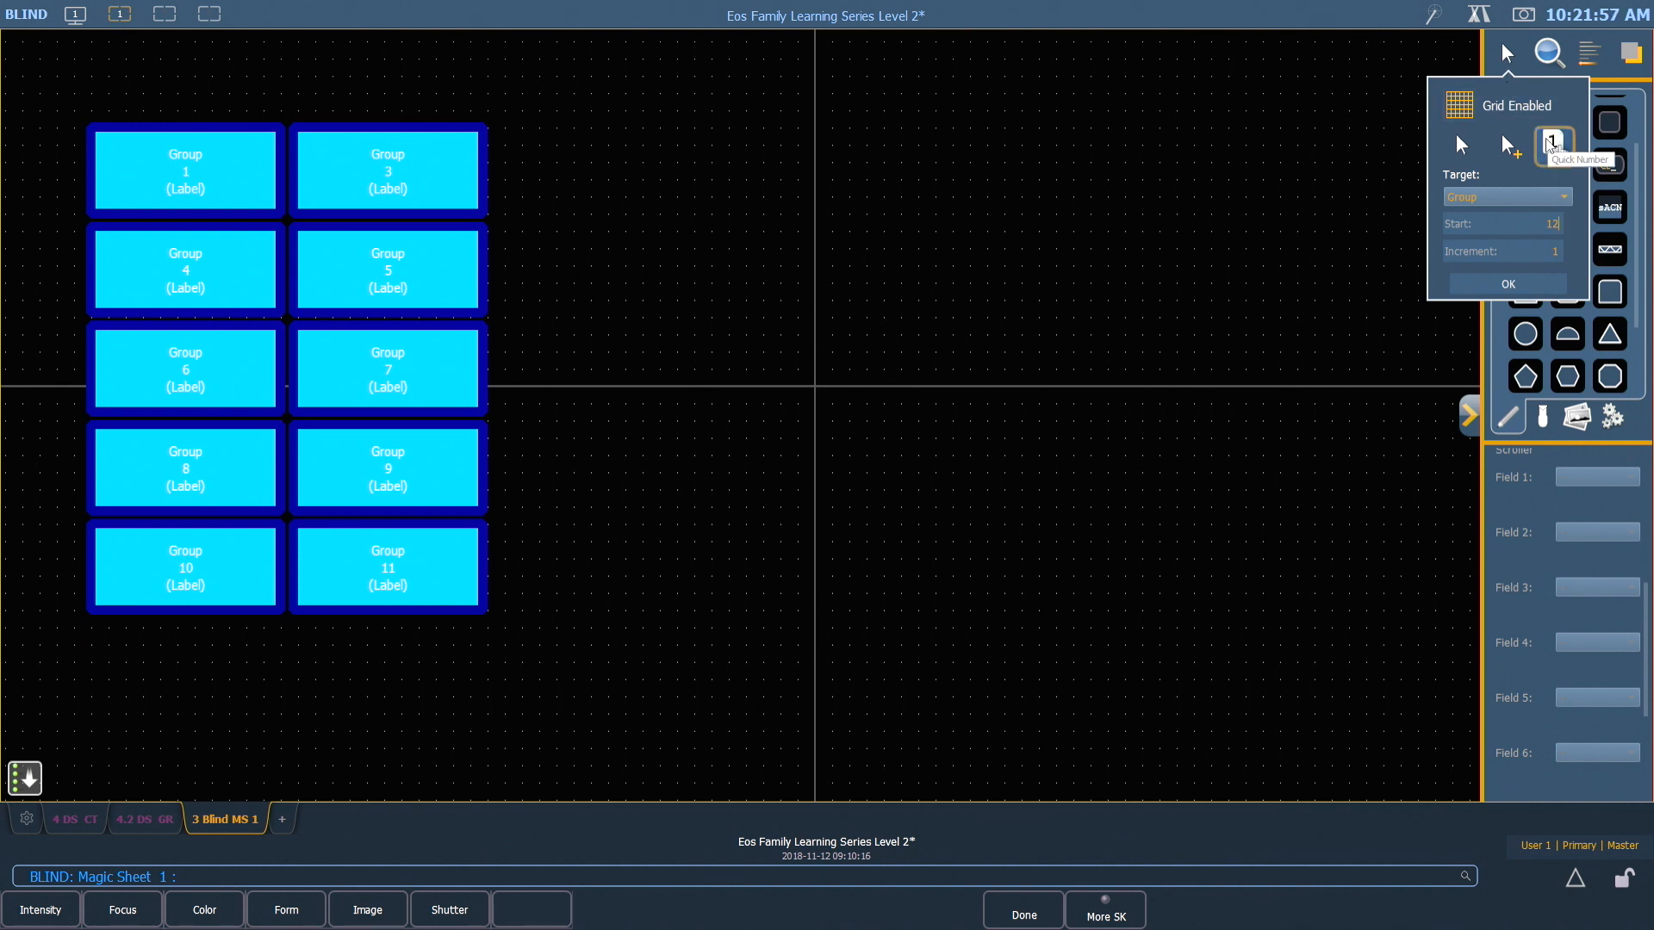
{"action": "left_click", "coordinate": [1552, 144]}
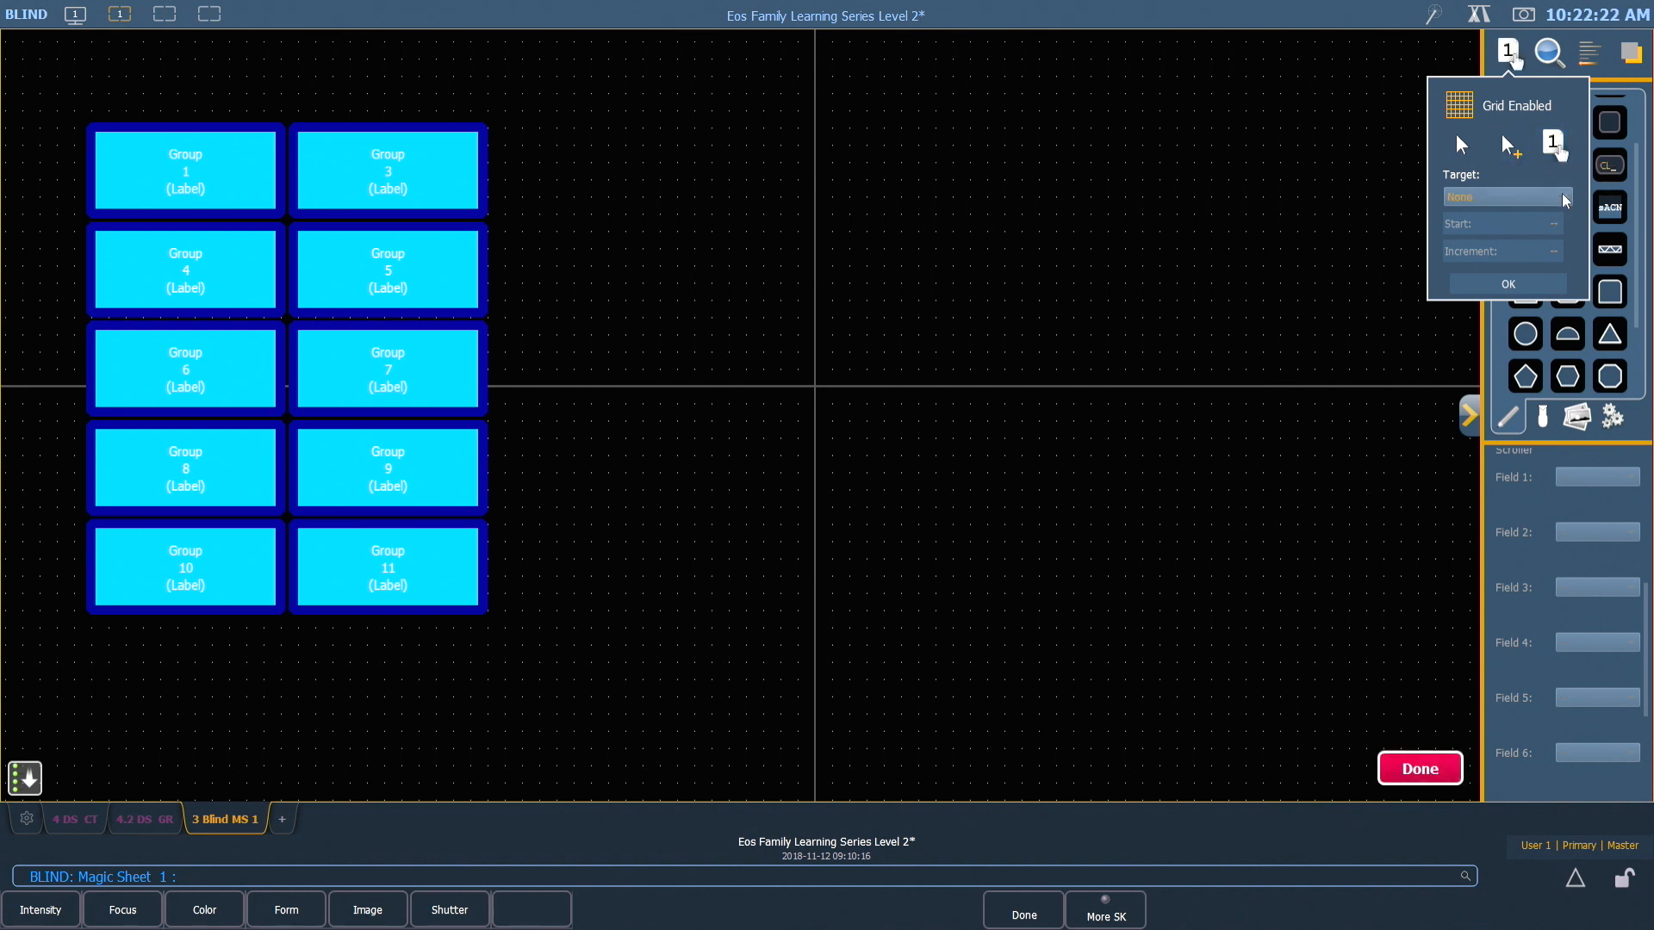
{"action": "left_click", "coordinate": [1535, 199]}
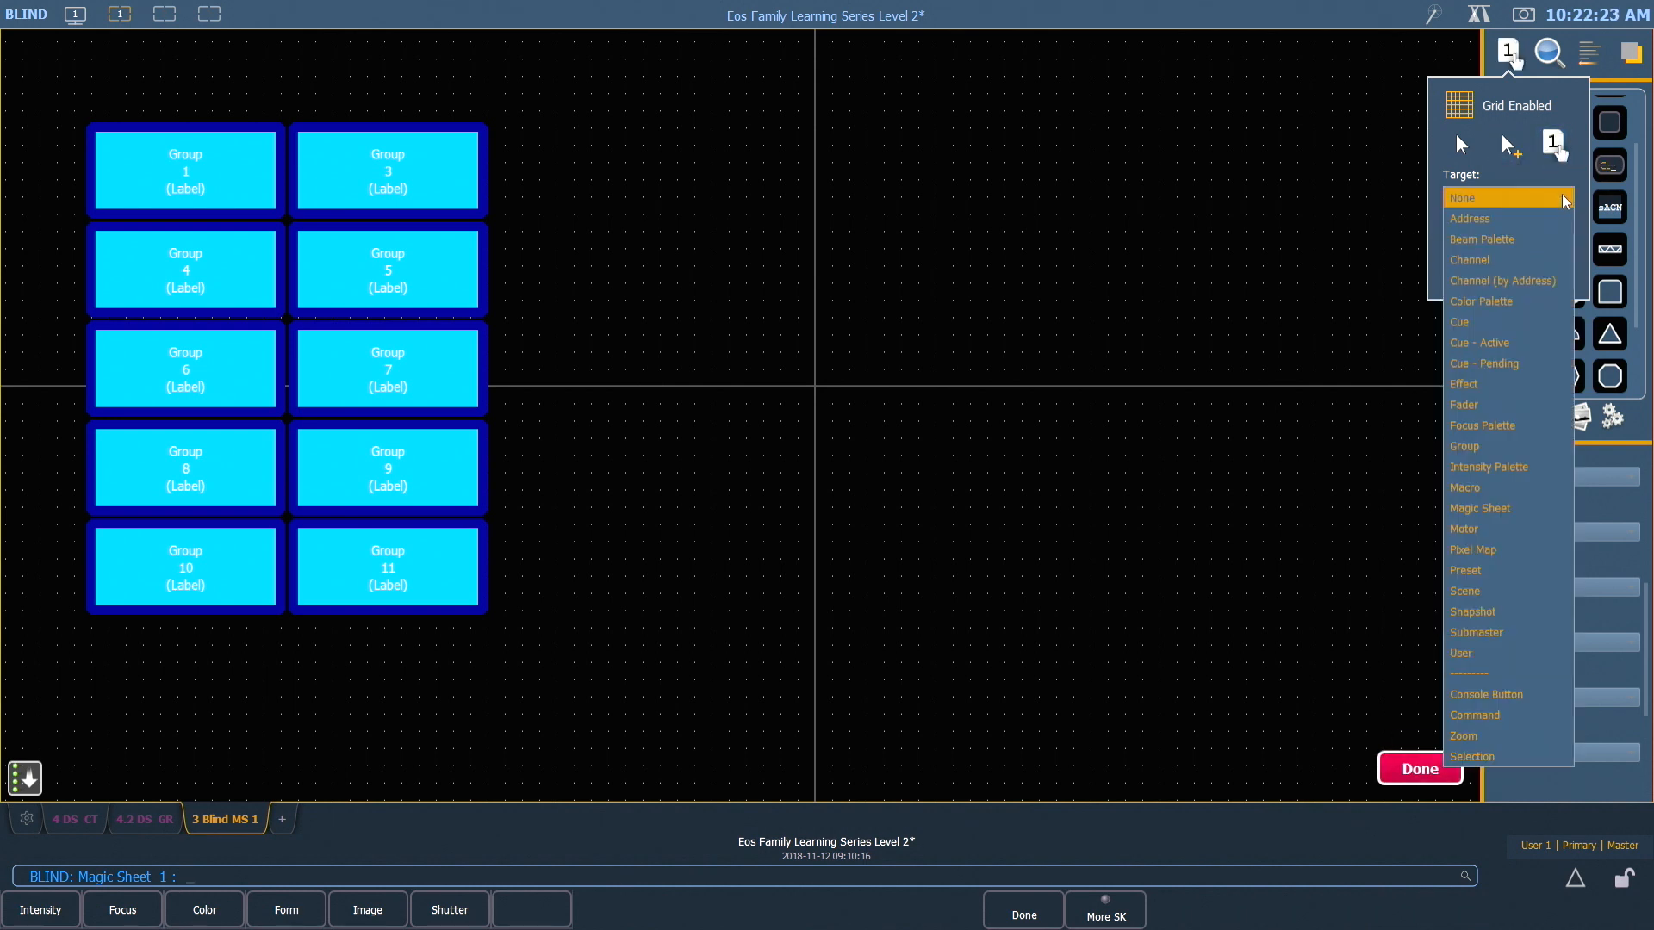
{"action": "left_click", "coordinate": [1488, 447]}
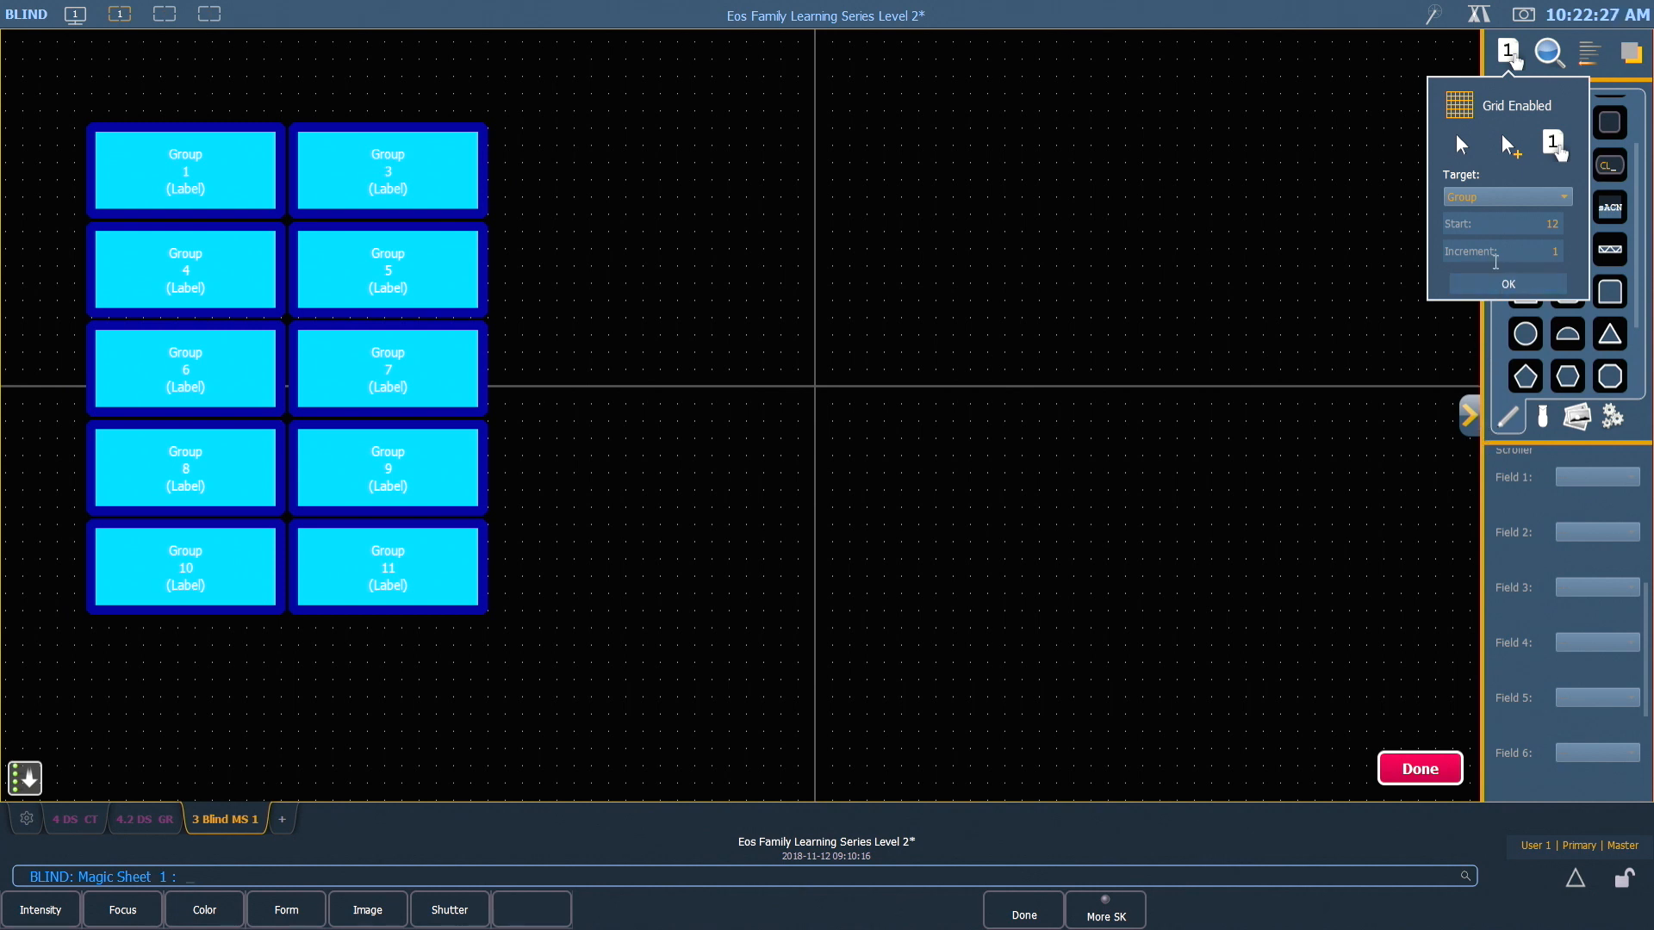
{"action": "left_click", "coordinate": [1561, 224]}
{"action": "type", "text": "2"}
{"action": "left_click", "coordinate": [1515, 284]}
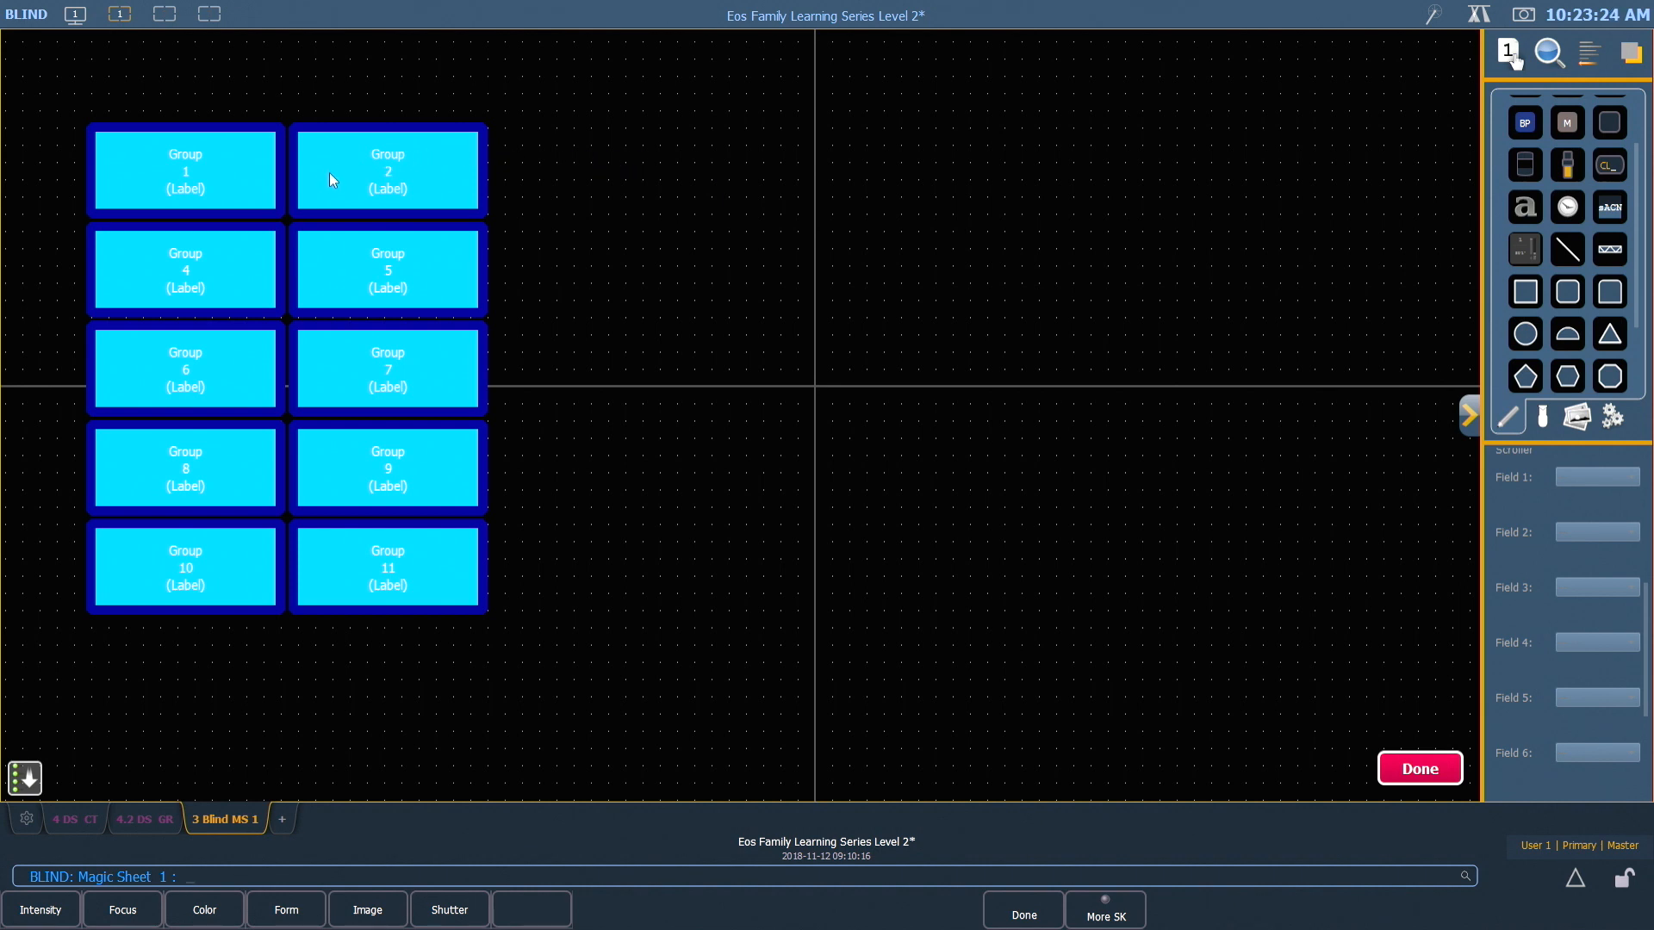
Renumber the rectangles after Group 1 row by row up to Group 10 and finish quick numbering
{"action": "left_click", "coordinate": [314, 273]}
{"action": "left_click", "coordinate": [242, 347]}
{"action": "left_click", "coordinate": [336, 483]}
{"action": "left_click", "coordinate": [346, 553]}
{"action": "left_click", "coordinate": [1419, 769]}
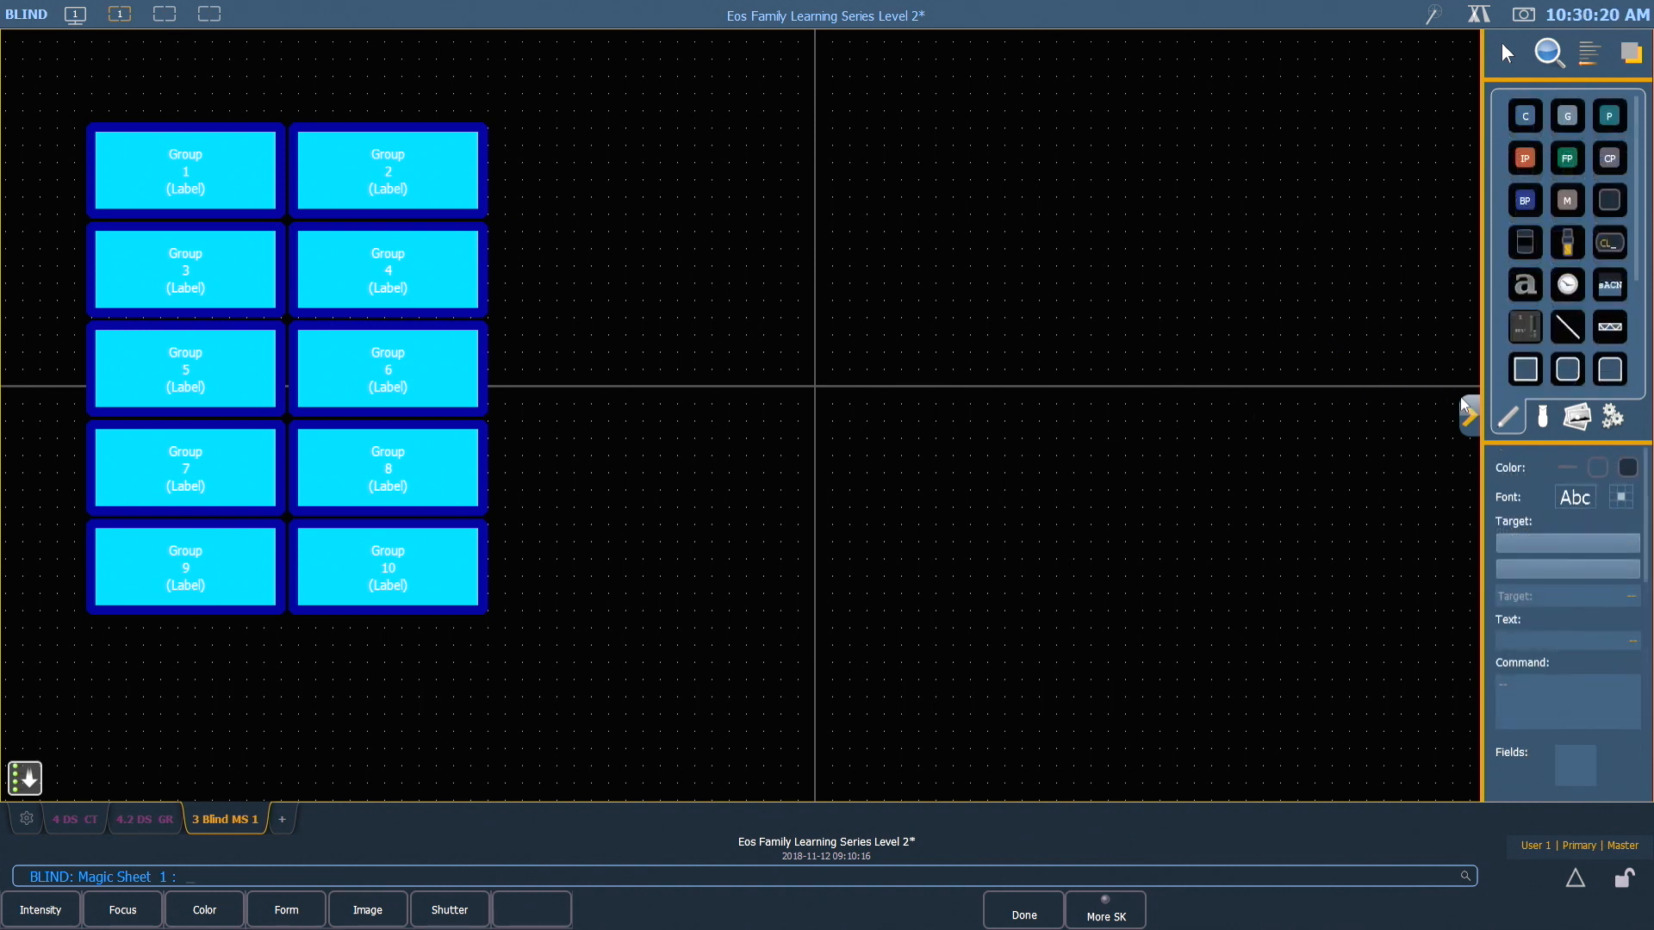
Place the domed moving-light fixture symbol beside the lower part of the group grid and rotate it 180 degrees
{"action": "left_click", "coordinate": [1543, 420]}
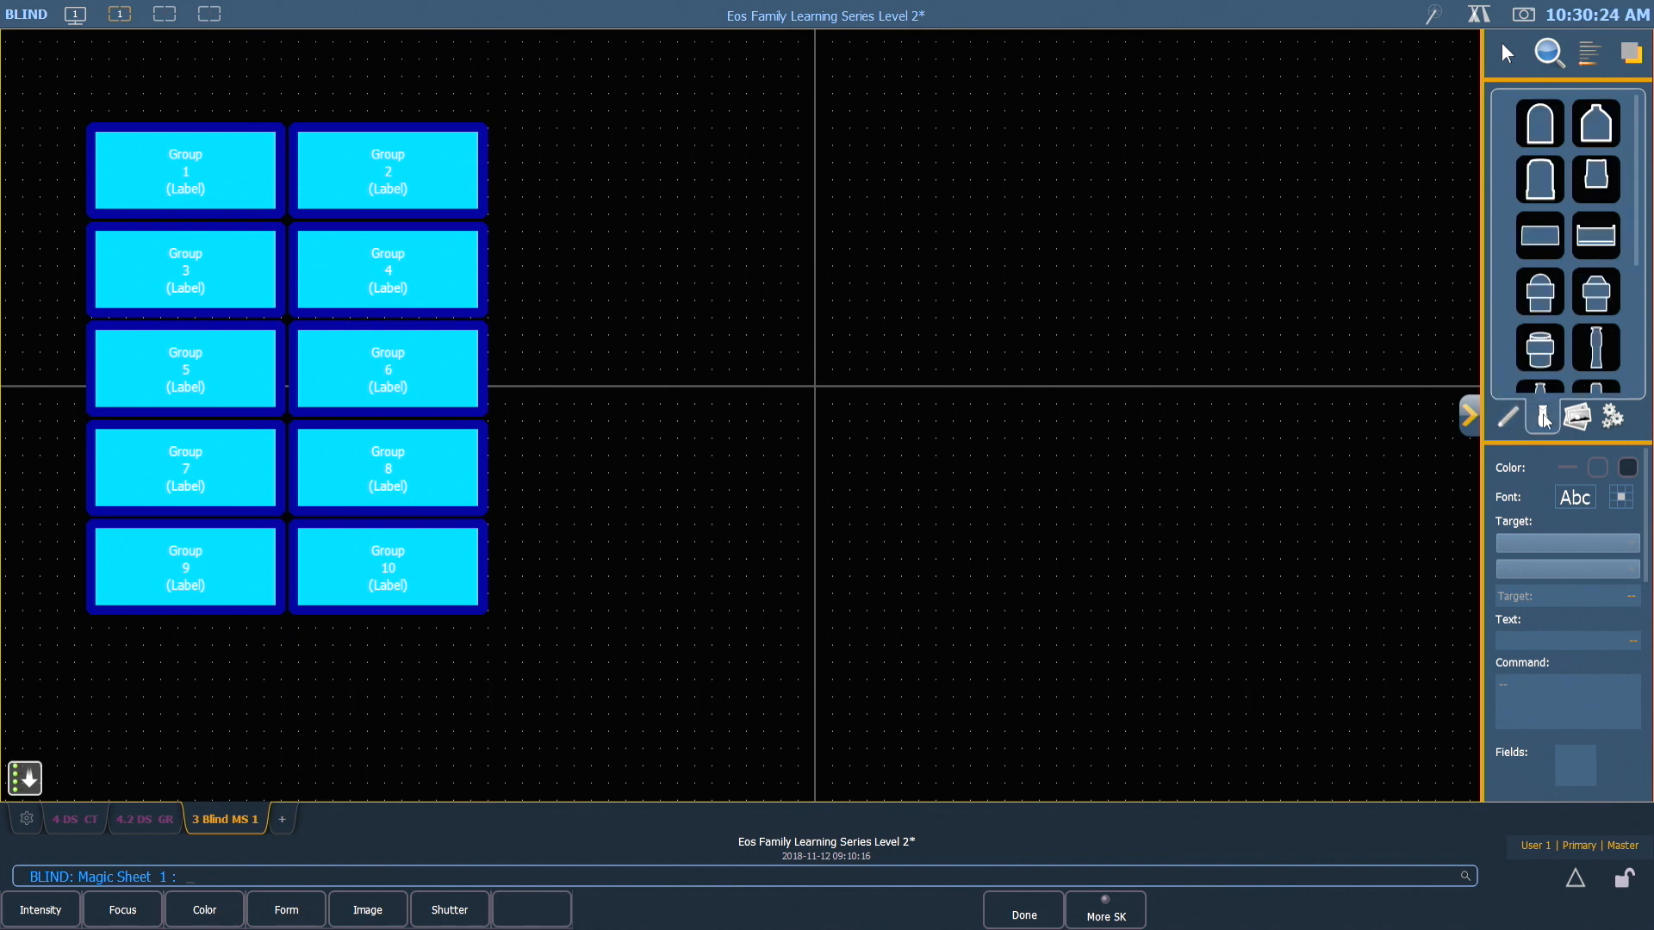
{"action": "left_click", "coordinate": [1533, 295]}
{"action": "left_click_drag", "start_coordinate": [1533, 296], "coordinate": [684, 517]}
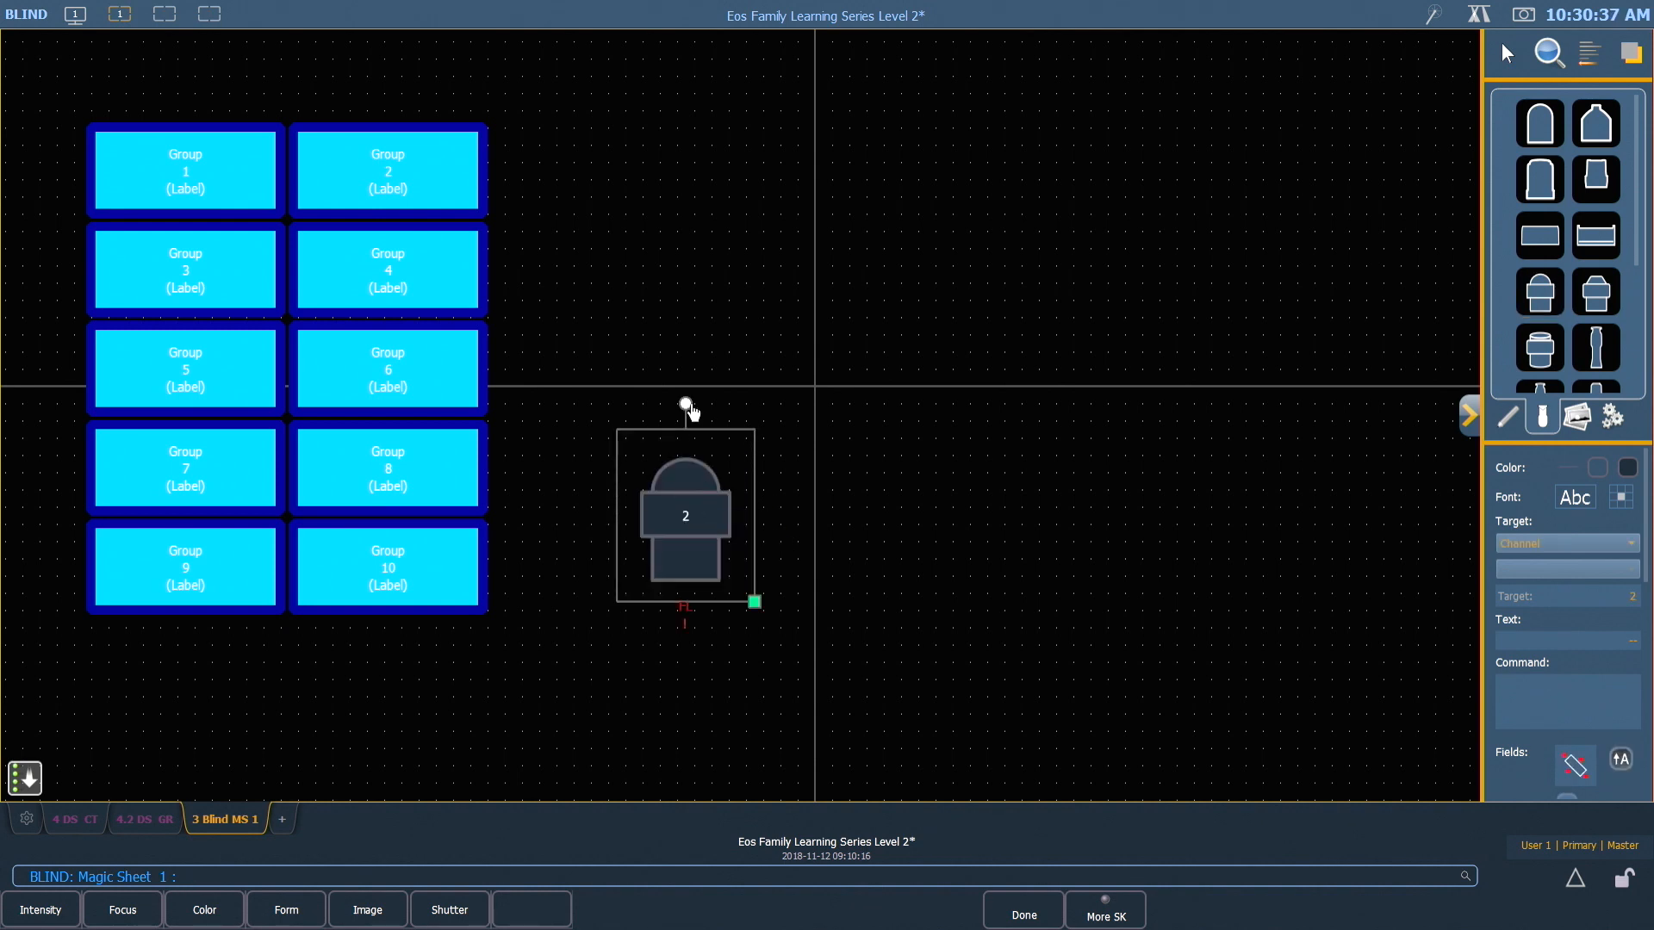
{"action": "left_click_drag", "start_coordinate": [686, 405], "coordinate": [690, 612]}
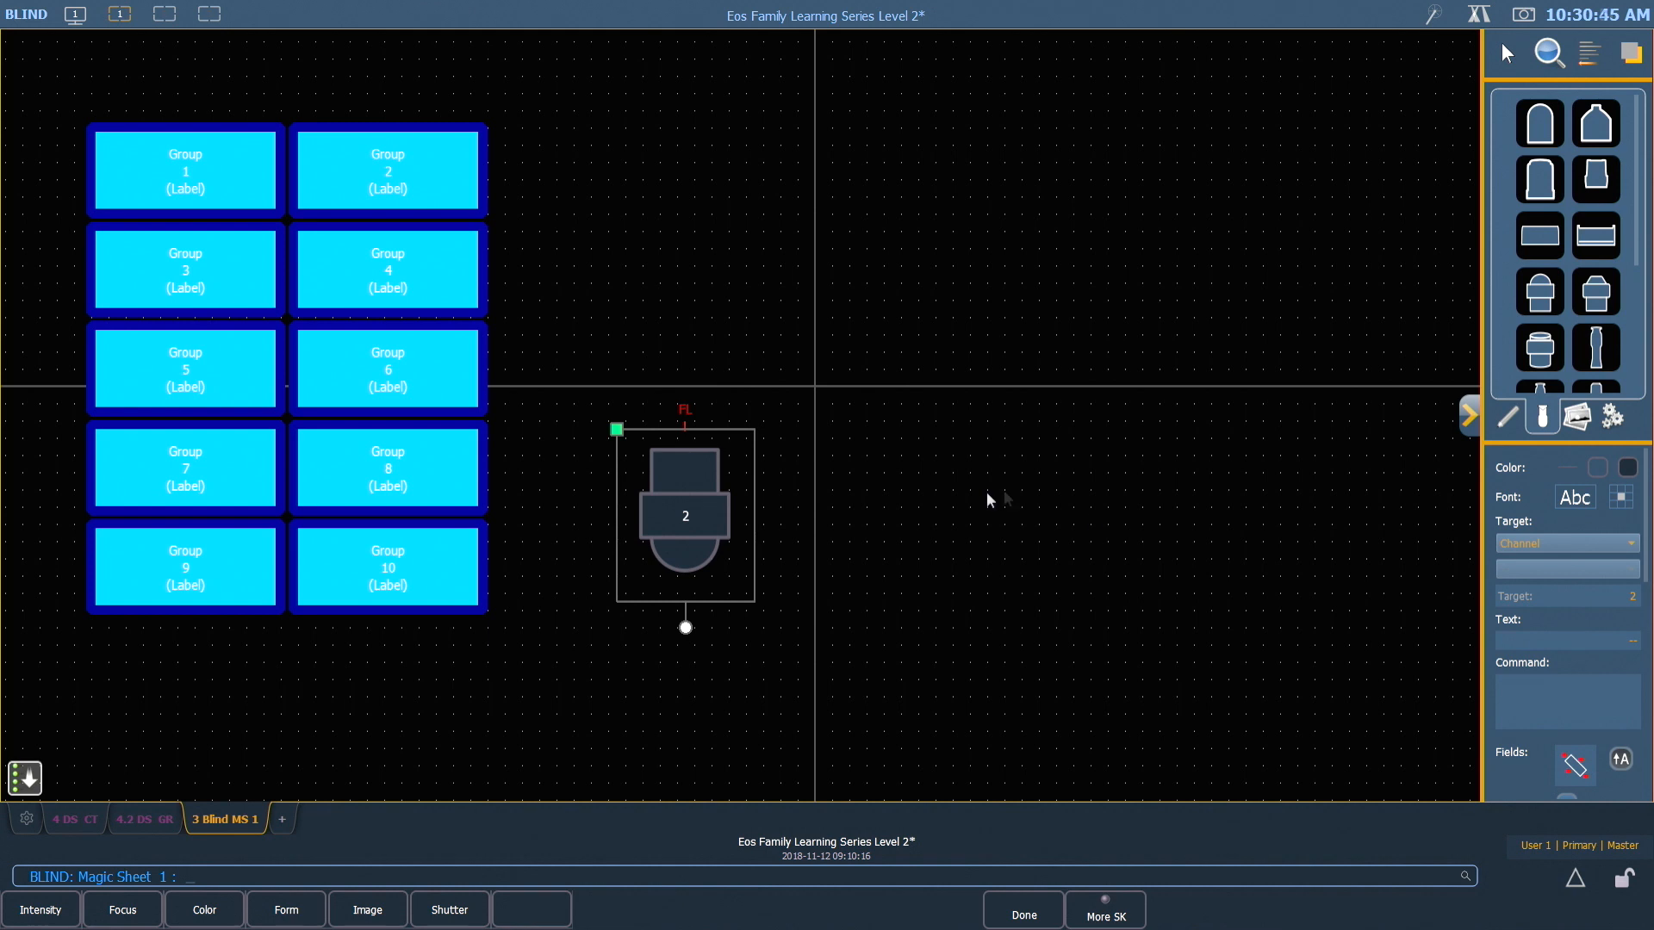
Assign channel 101 as the fixture symbol's target
{"action": "left_click", "coordinate": [1645, 597]}
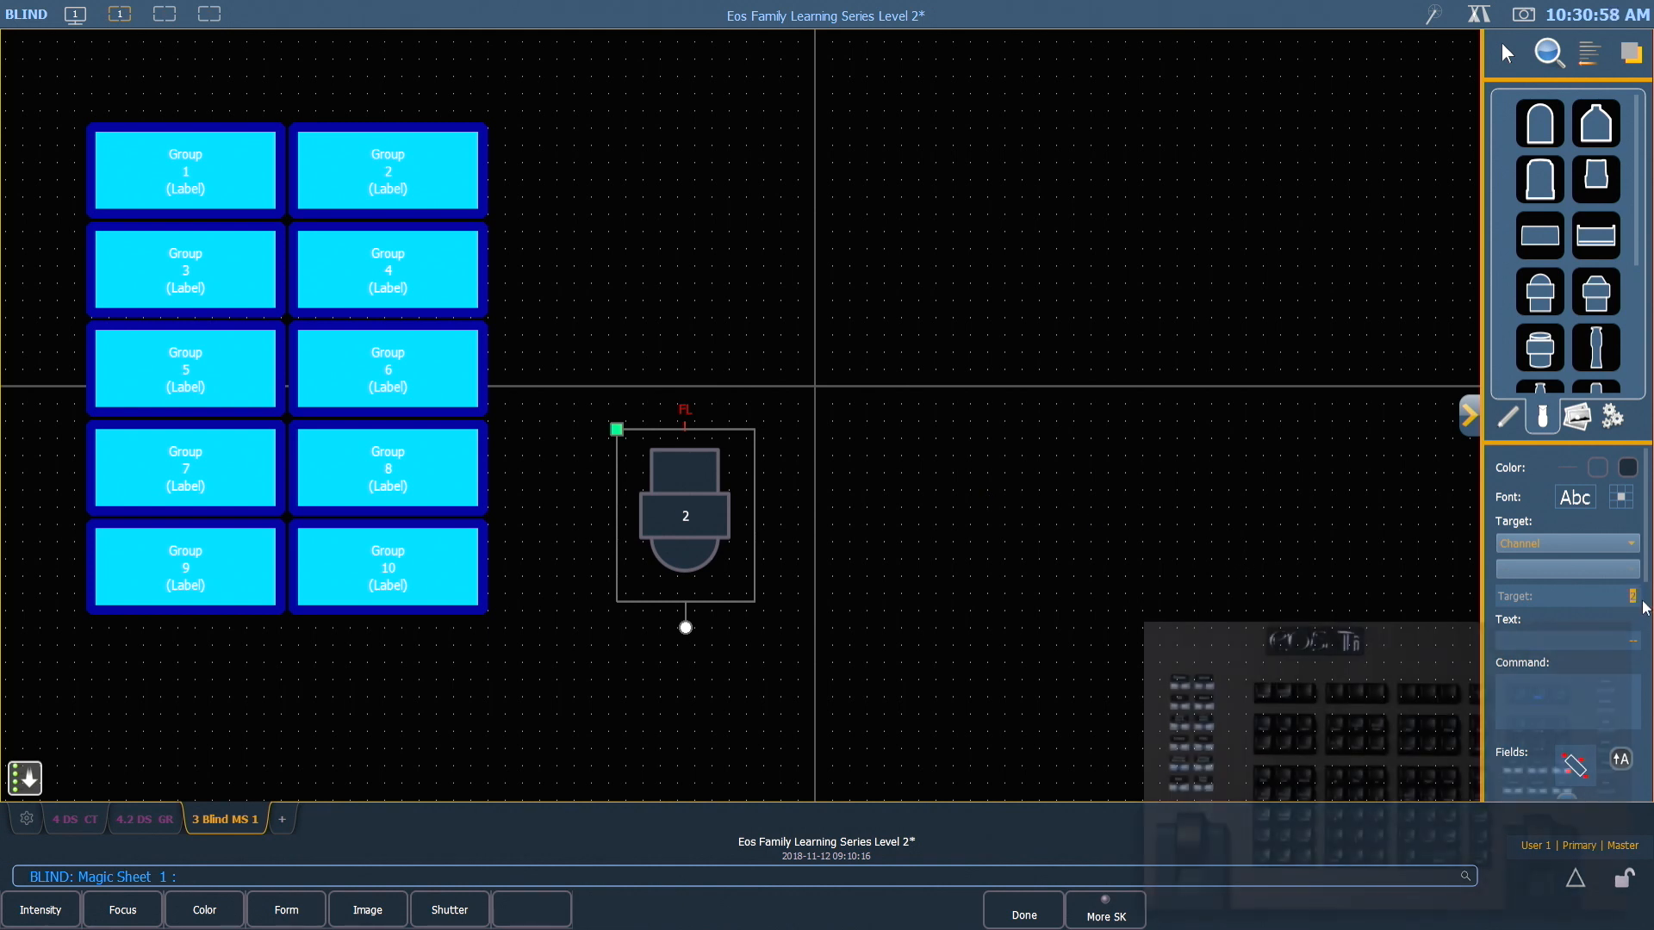
{"action": "type", "text": "101"}
{"action": "key", "text": "Return"}
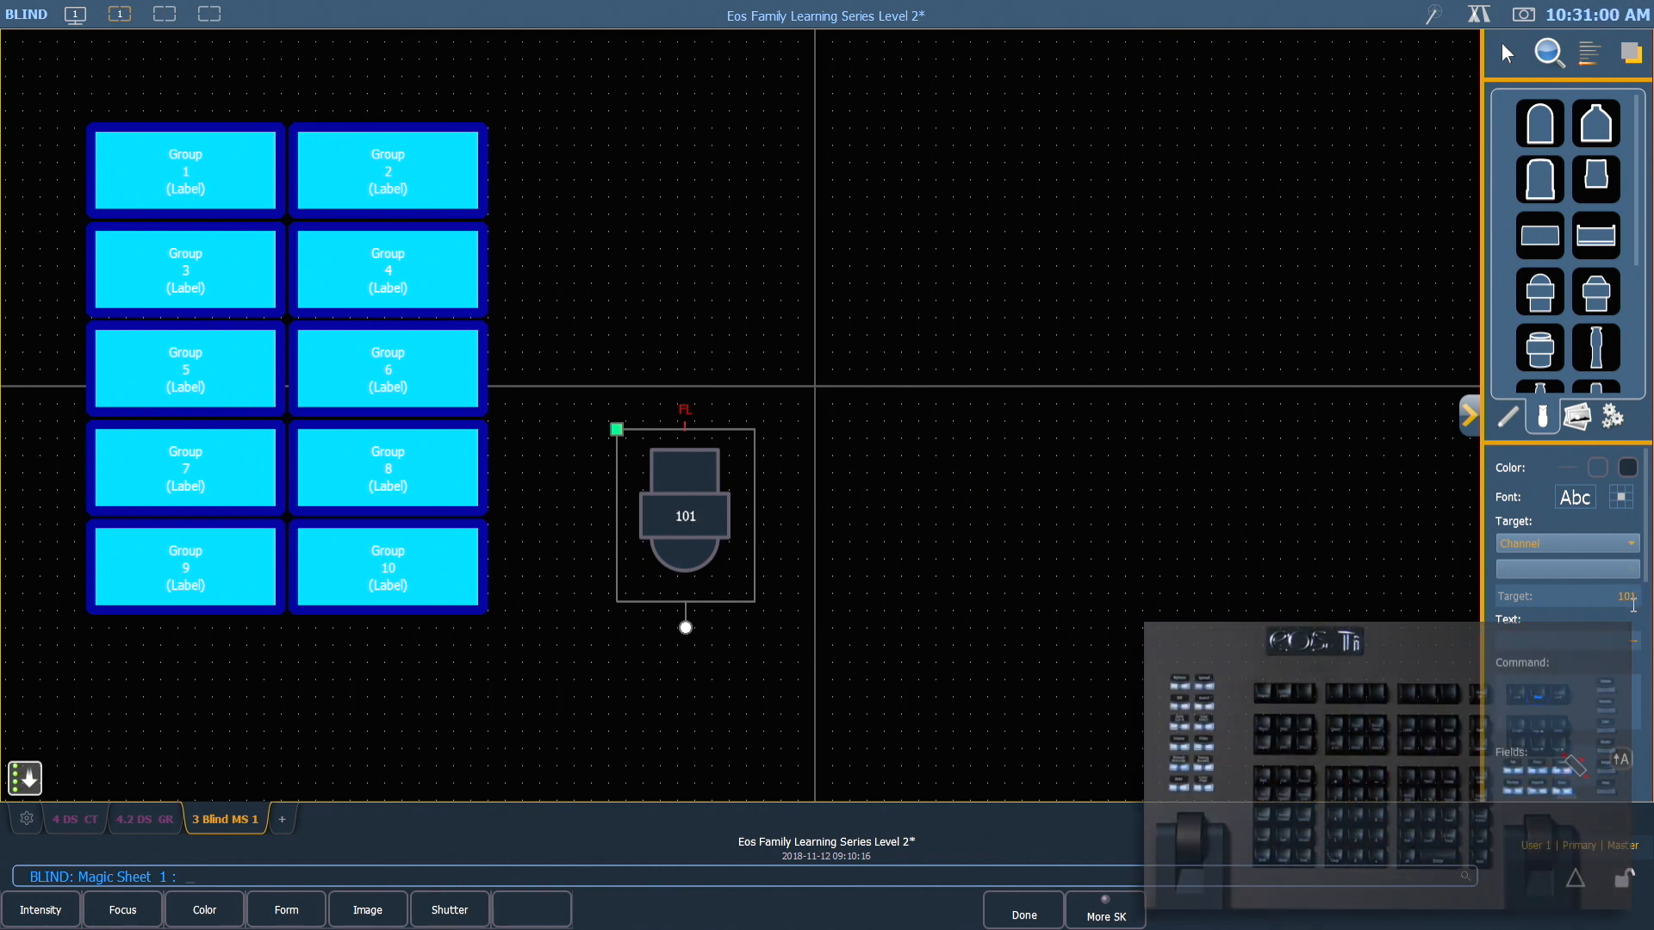
Change the font of the fixture symbol's Target Id field to Georgia
{"action": "scroll", "coordinate": [1549, 608], "scroll_direction": "down", "scroll_amount": 1}
{"action": "scroll", "coordinate": [1528, 582], "scroll_direction": "down", "scroll_amount": 4}
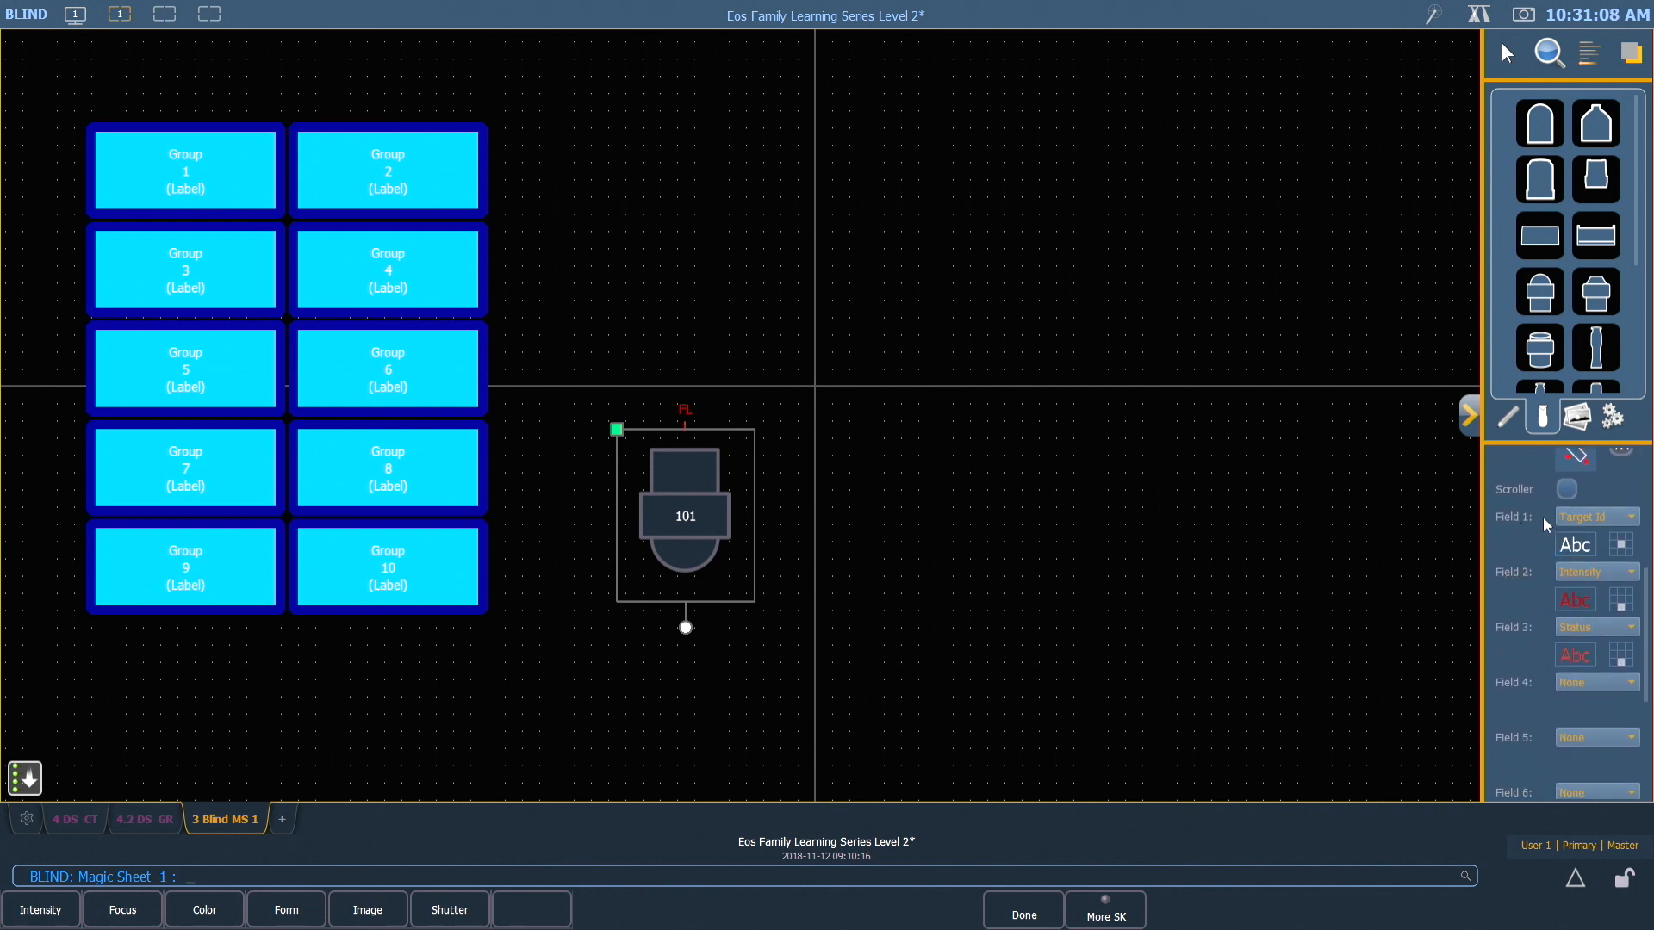
{"action": "left_click", "coordinate": [1582, 549]}
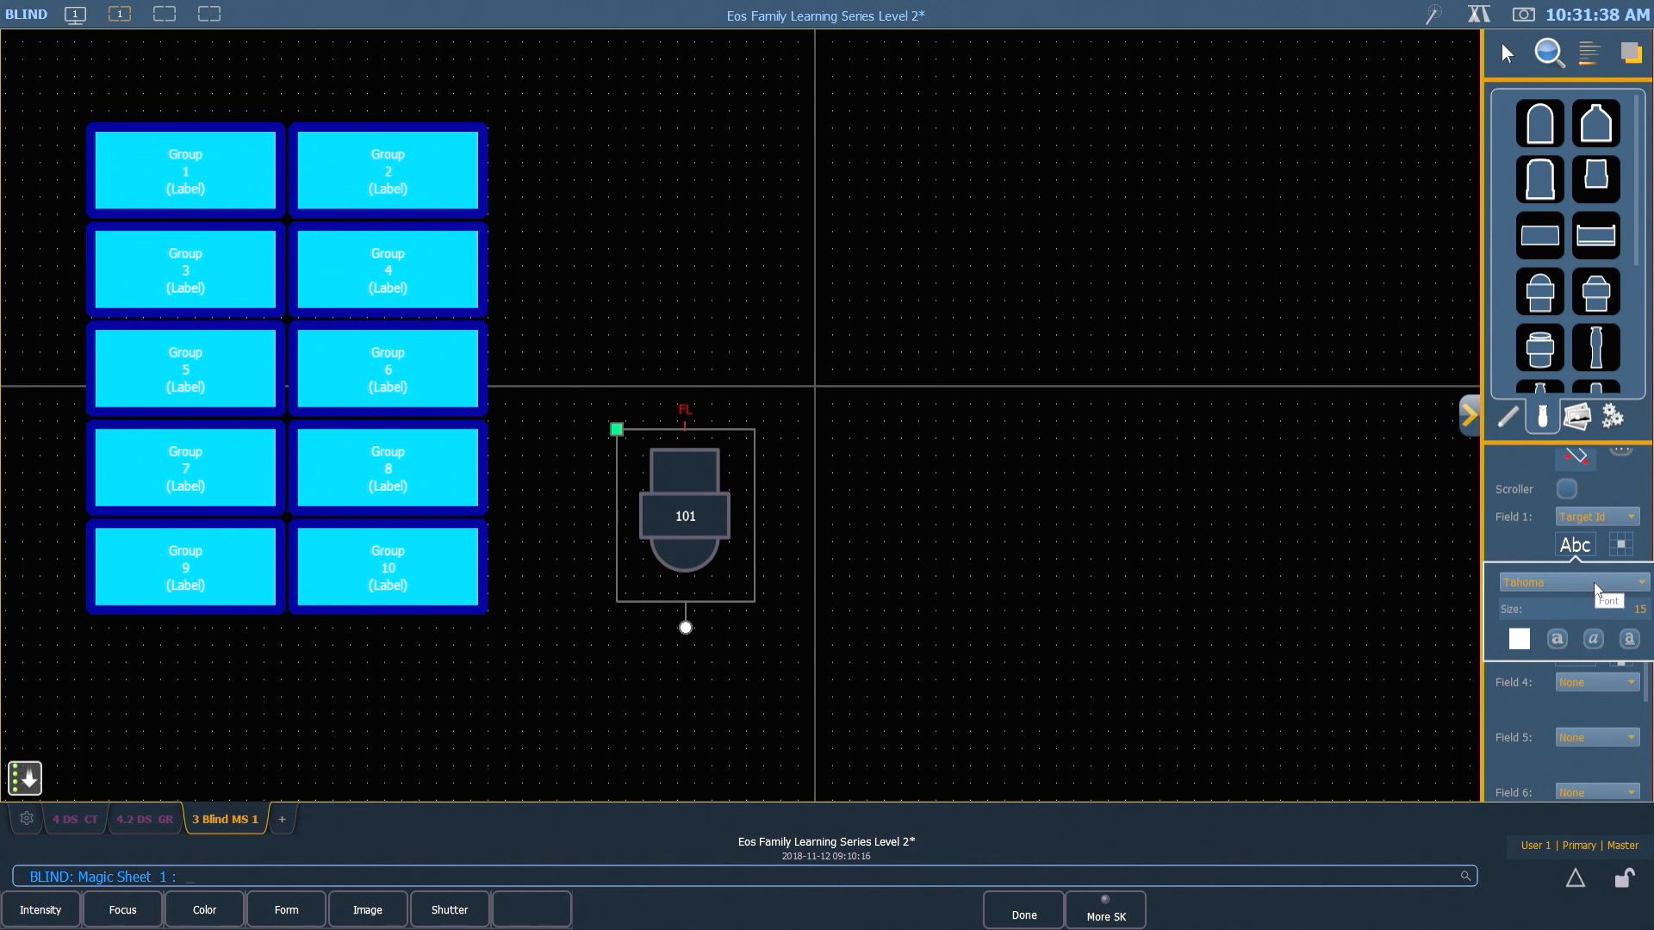
{"action": "left_click", "coordinate": [1642, 591]}
{"action": "scroll", "coordinate": [1607, 315], "scroll_direction": "up", "scroll_amount": 15}
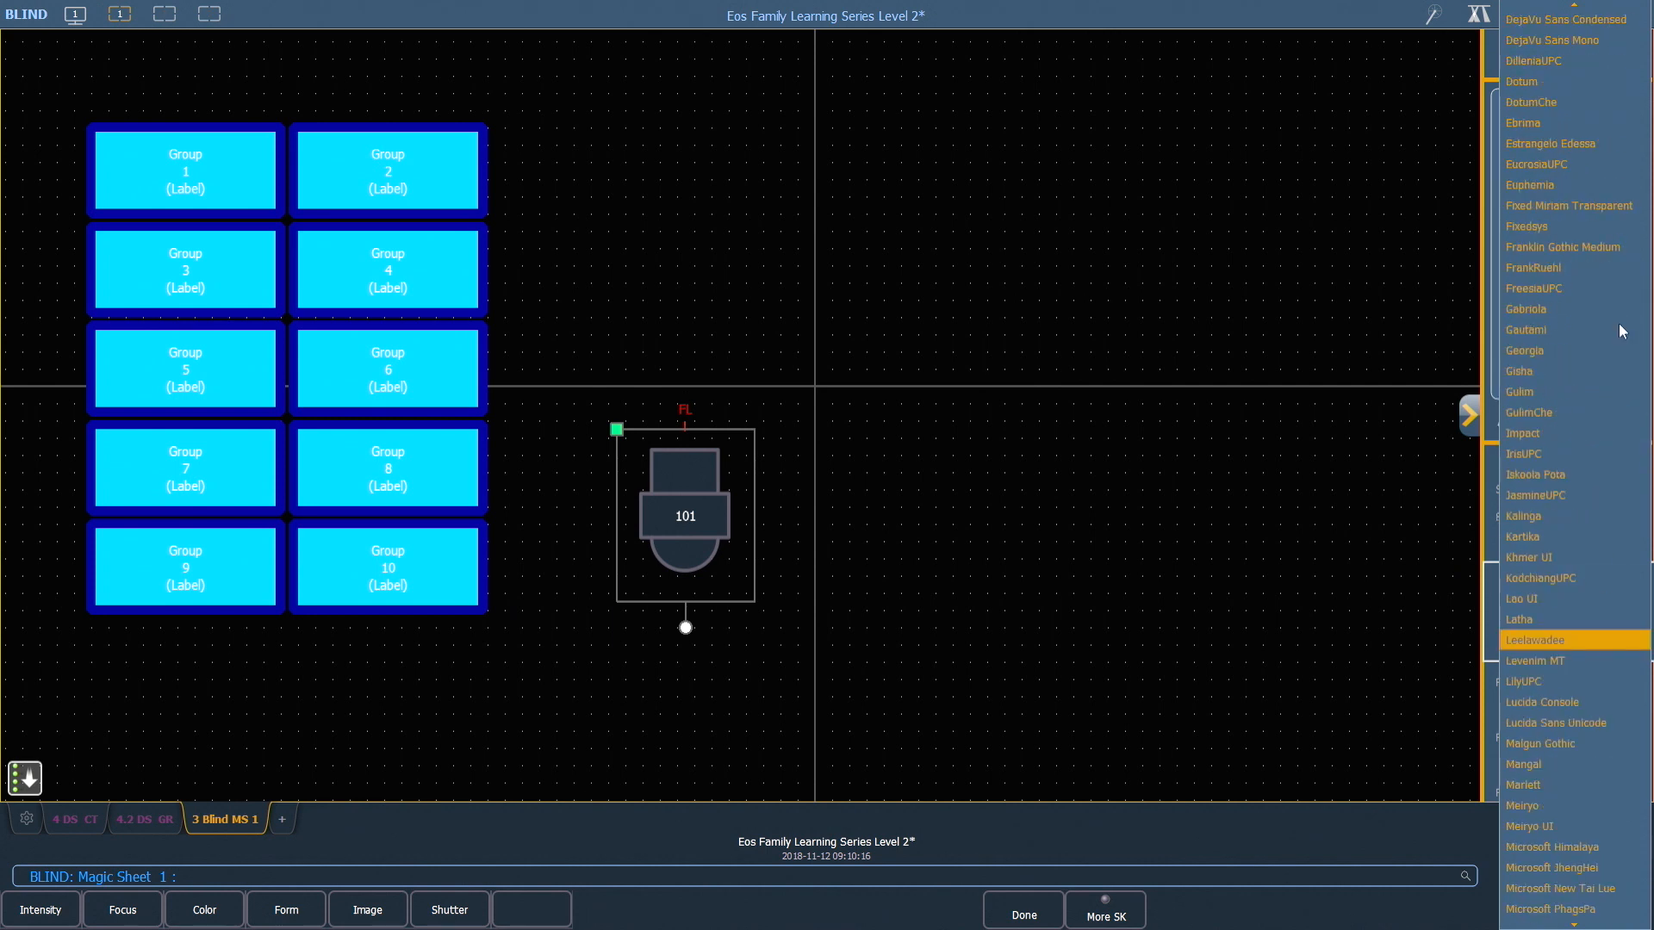
{"action": "scroll", "coordinate": [1551, 349], "scroll_direction": "up", "scroll_amount": 3}
{"action": "left_click", "coordinate": [1548, 356]}
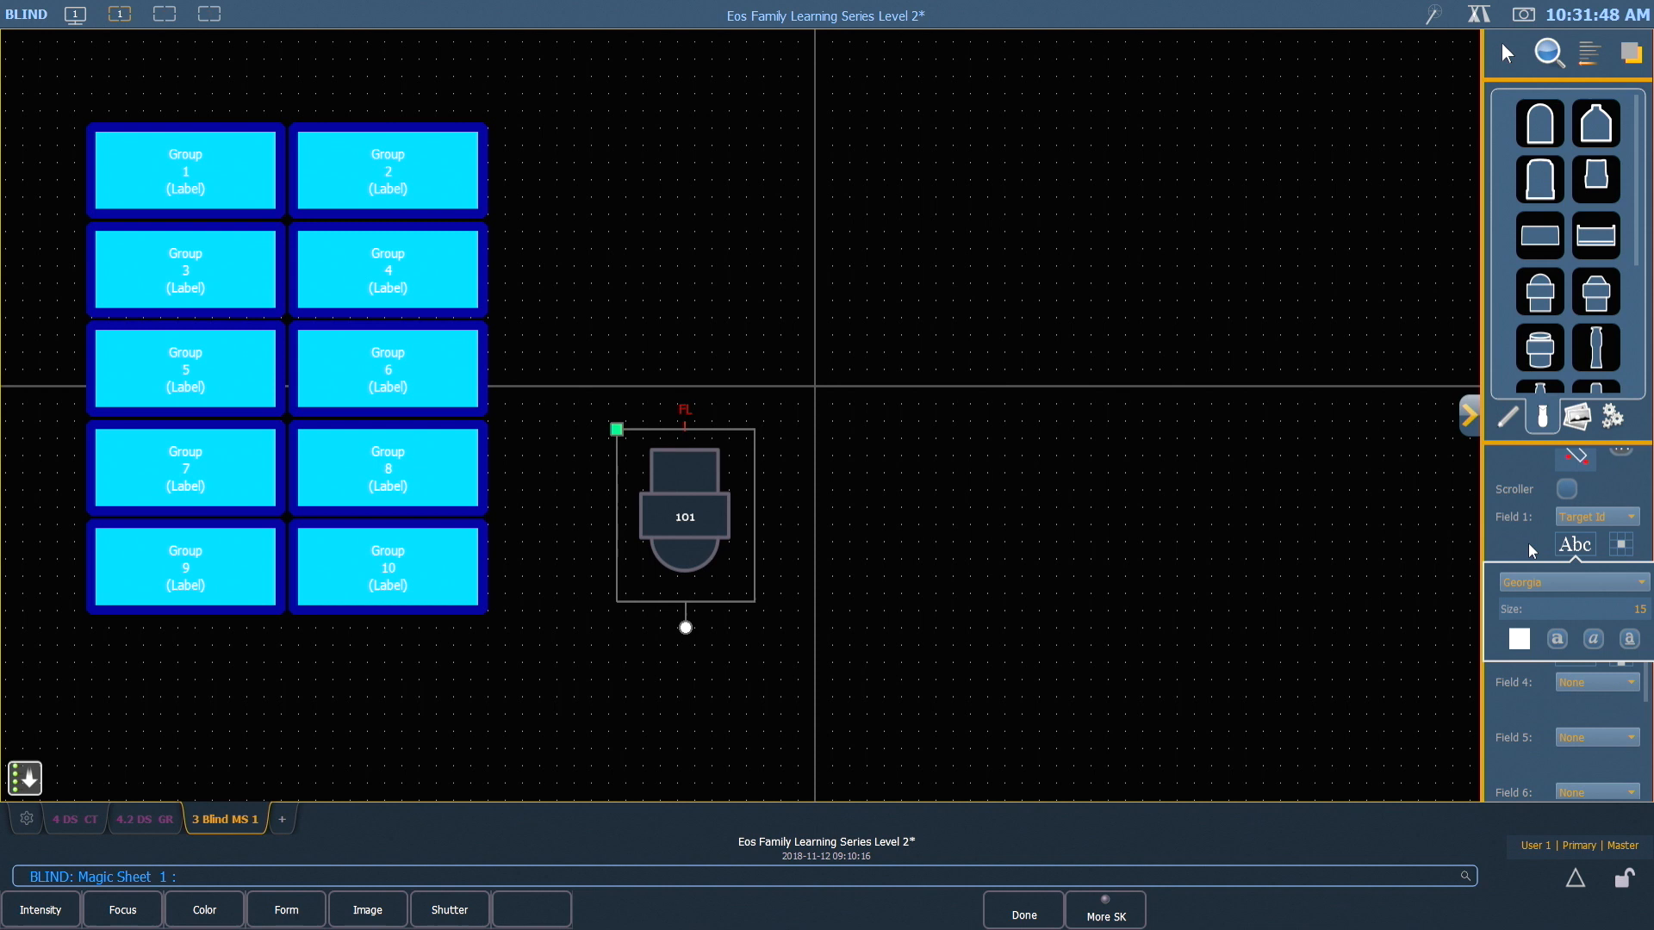
Set the Target Id field's font size to 25 and keep its text white
{"action": "left_click", "coordinate": [1576, 604]}
{"action": "left_click_drag", "start_coordinate": [1634, 608], "coordinate": [1650, 611]}
{"action": "type", "text": "25"}
{"action": "key", "text": "Return"}
{"action": "left_click", "coordinate": [1521, 645]}
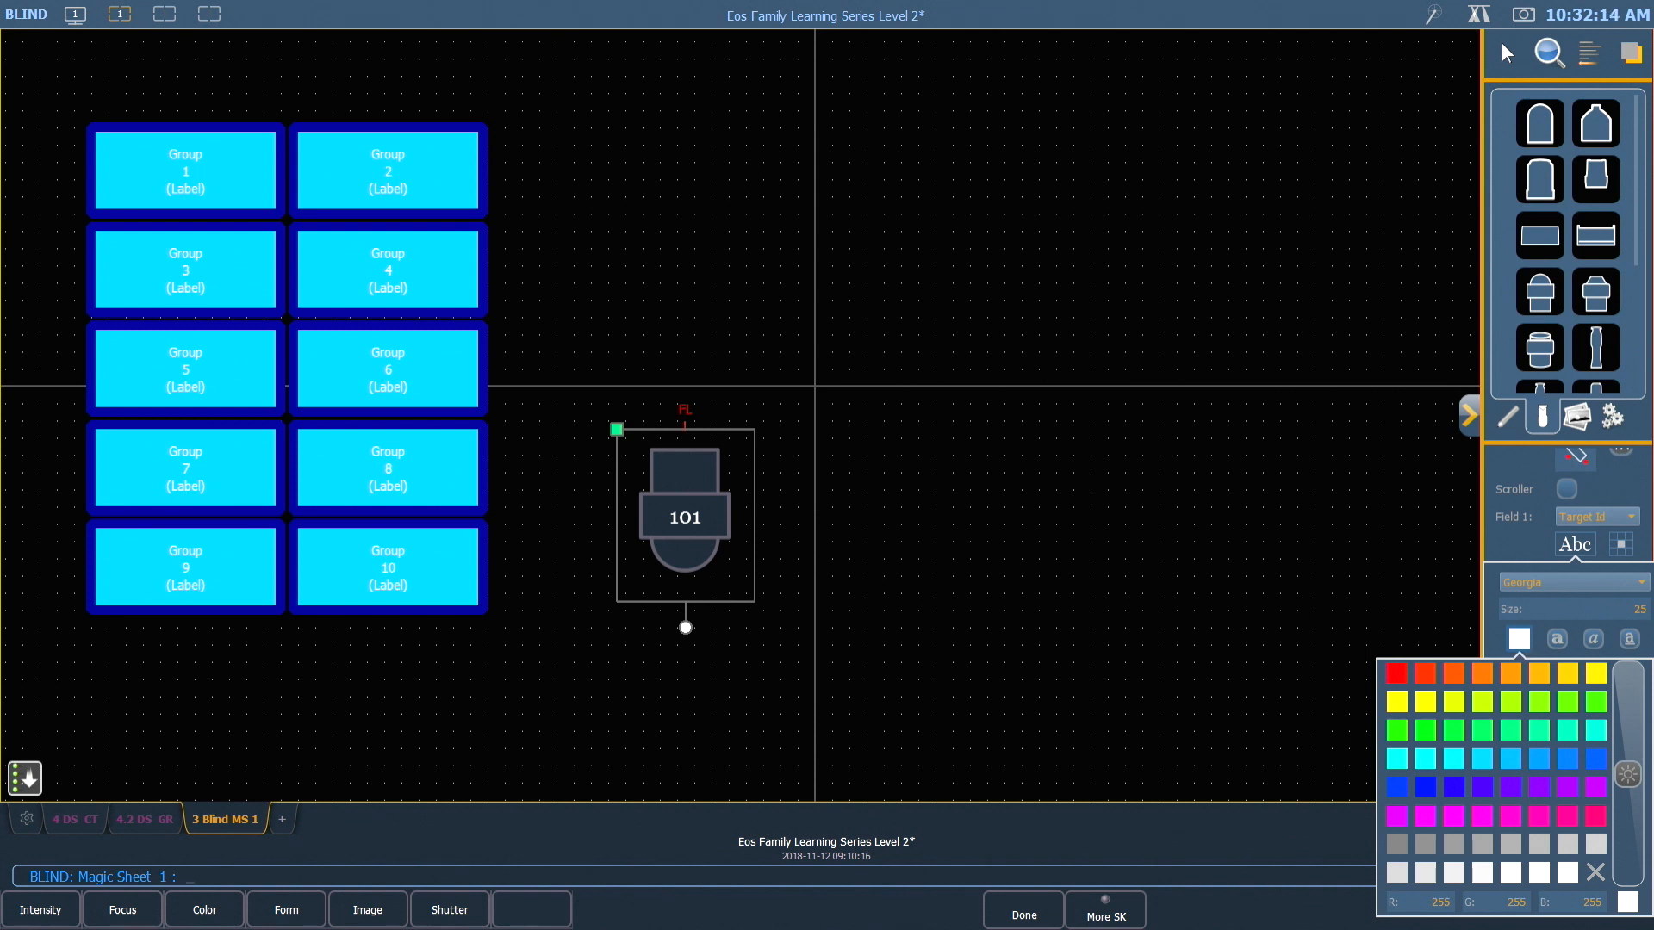
{"action": "left_click", "coordinate": [1521, 641]}
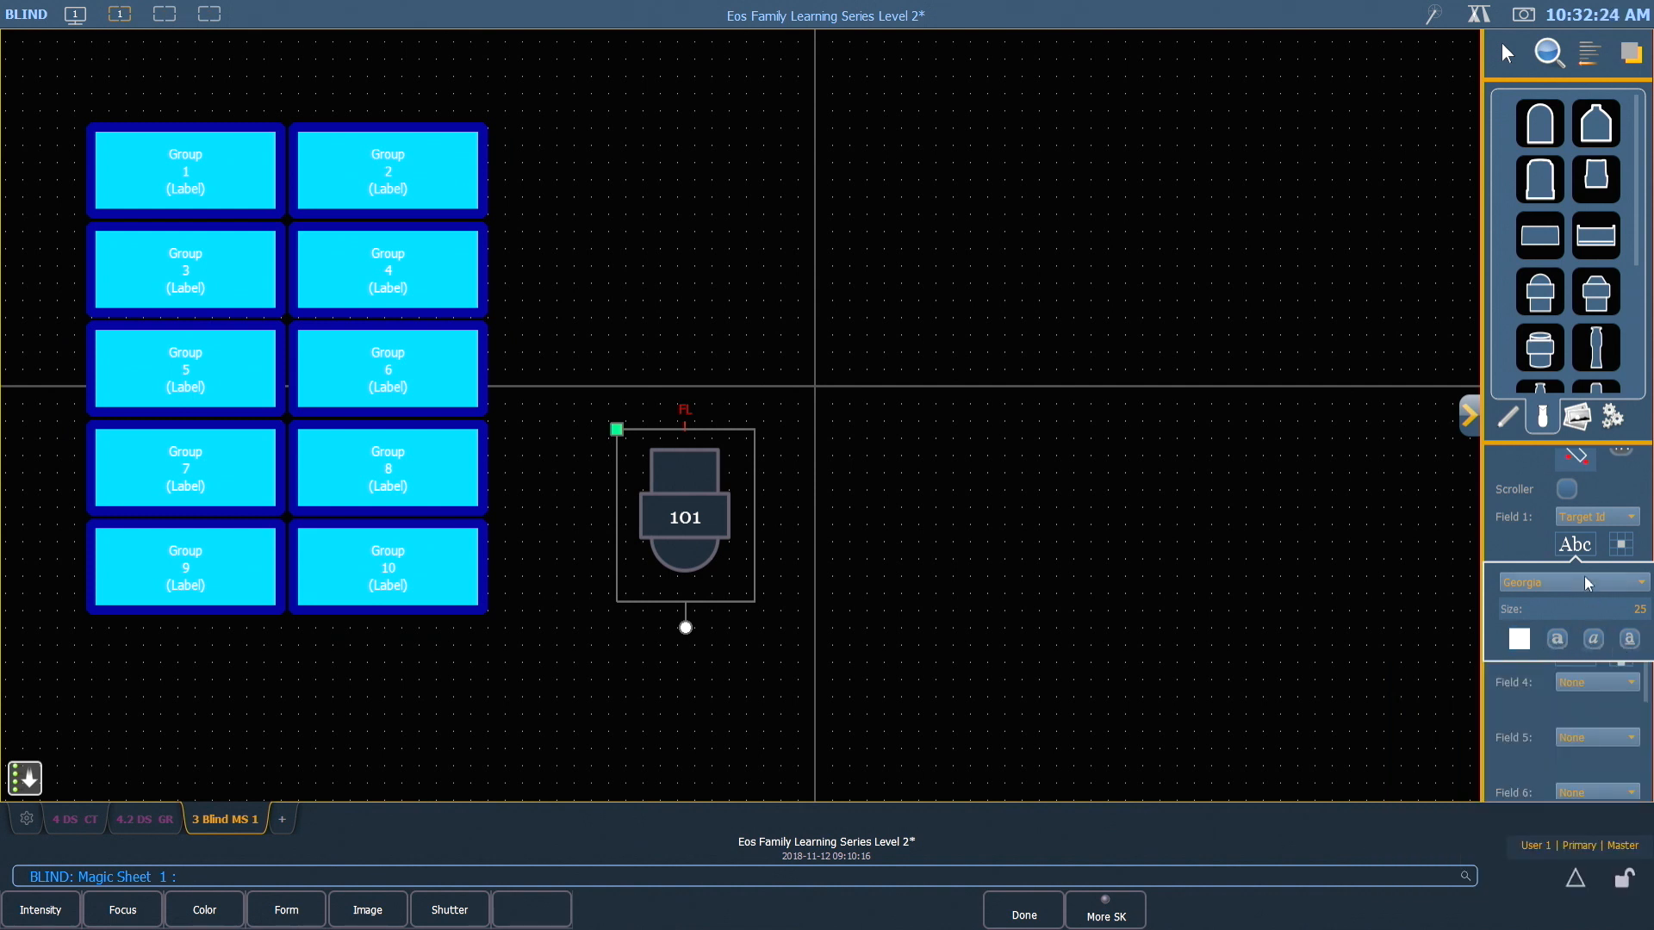
{"action": "left_click", "coordinate": [1576, 548]}
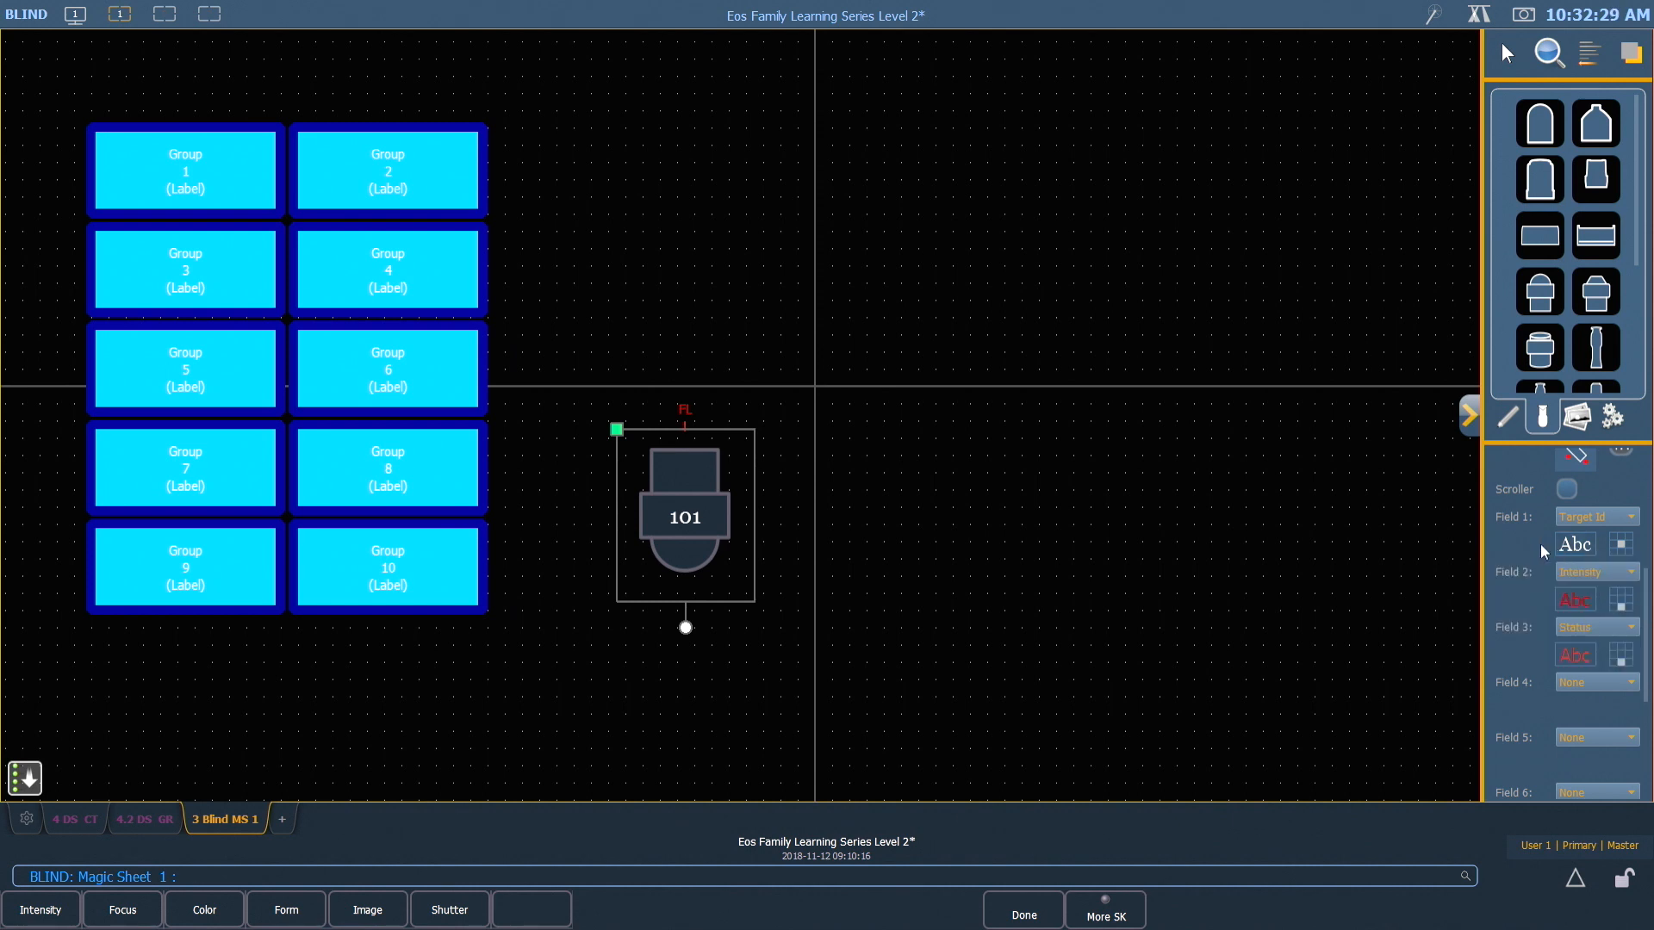
Position the fixture symbol's Intensity field at the top centre of the symbol
{"action": "left_click", "coordinate": [1621, 600]}
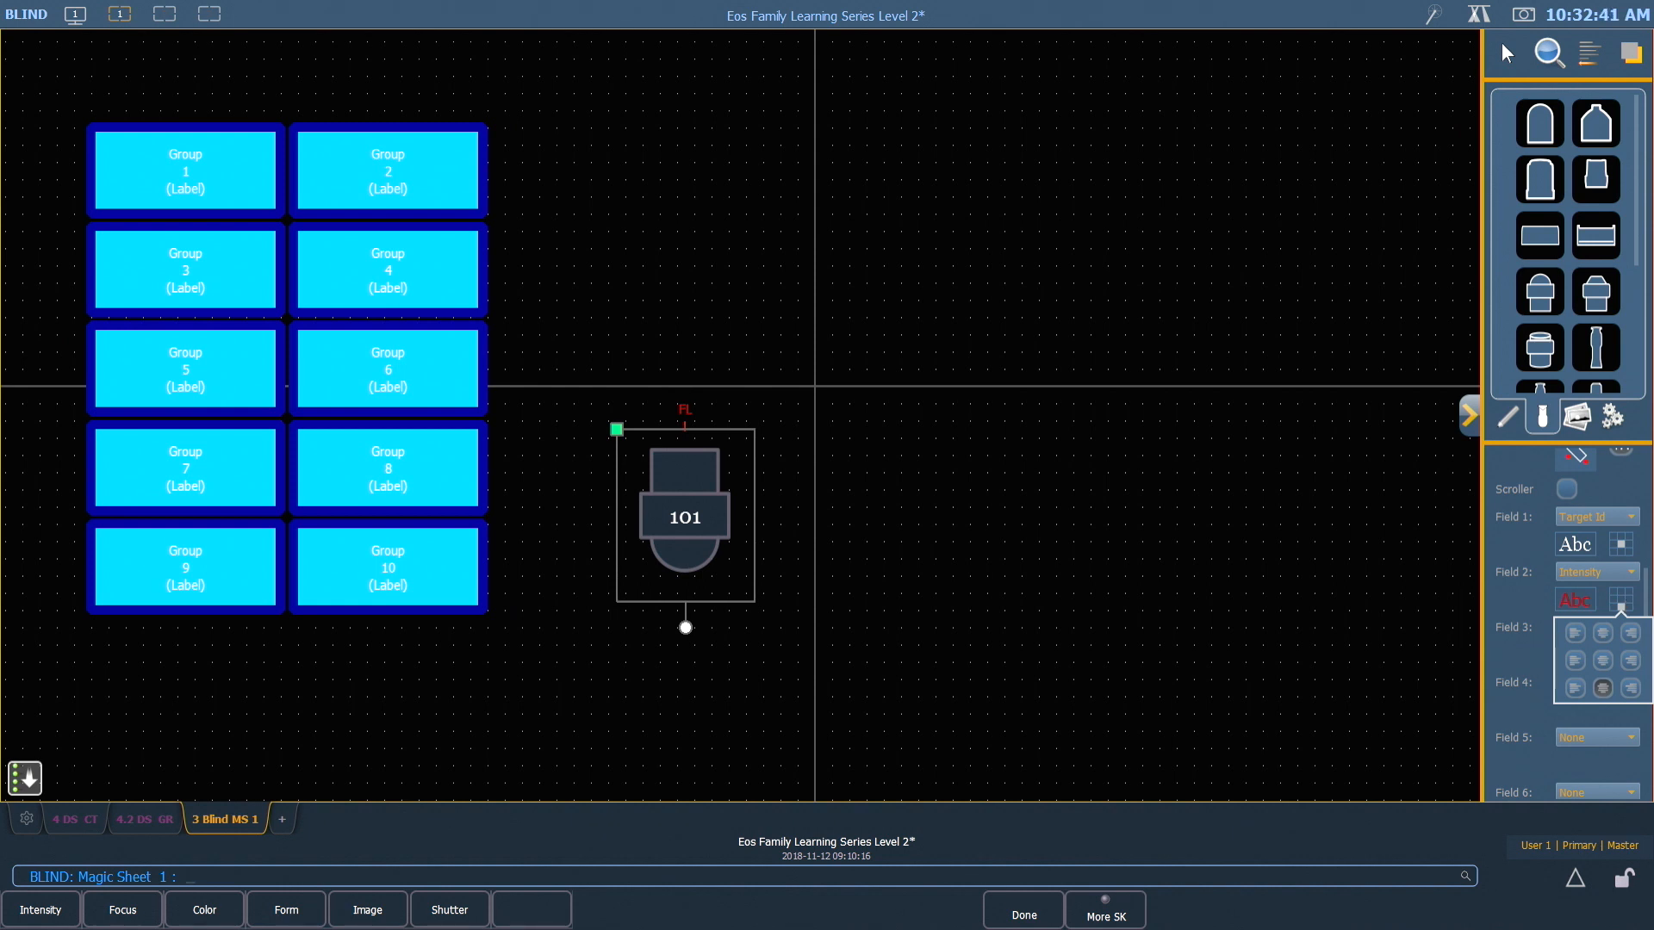
{"action": "left_click", "coordinate": [1602, 633]}
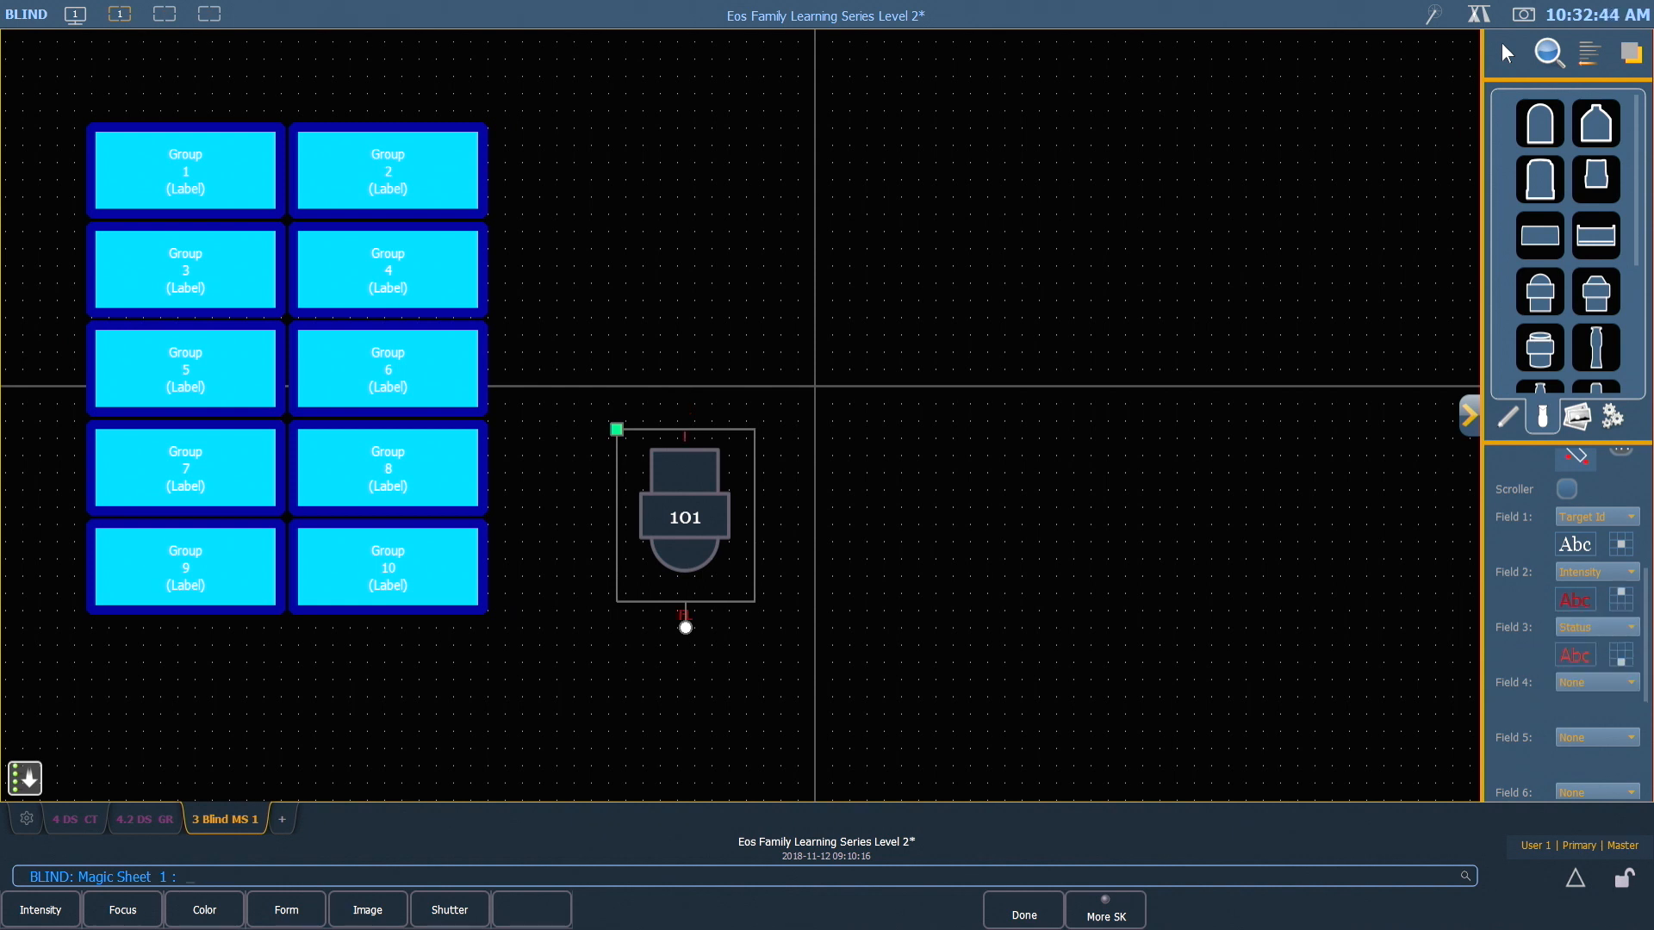
Increase the font size of the fixture symbol's Intensity field and replace Status with None in Field 3
{"action": "left_click", "coordinate": [1575, 599]}
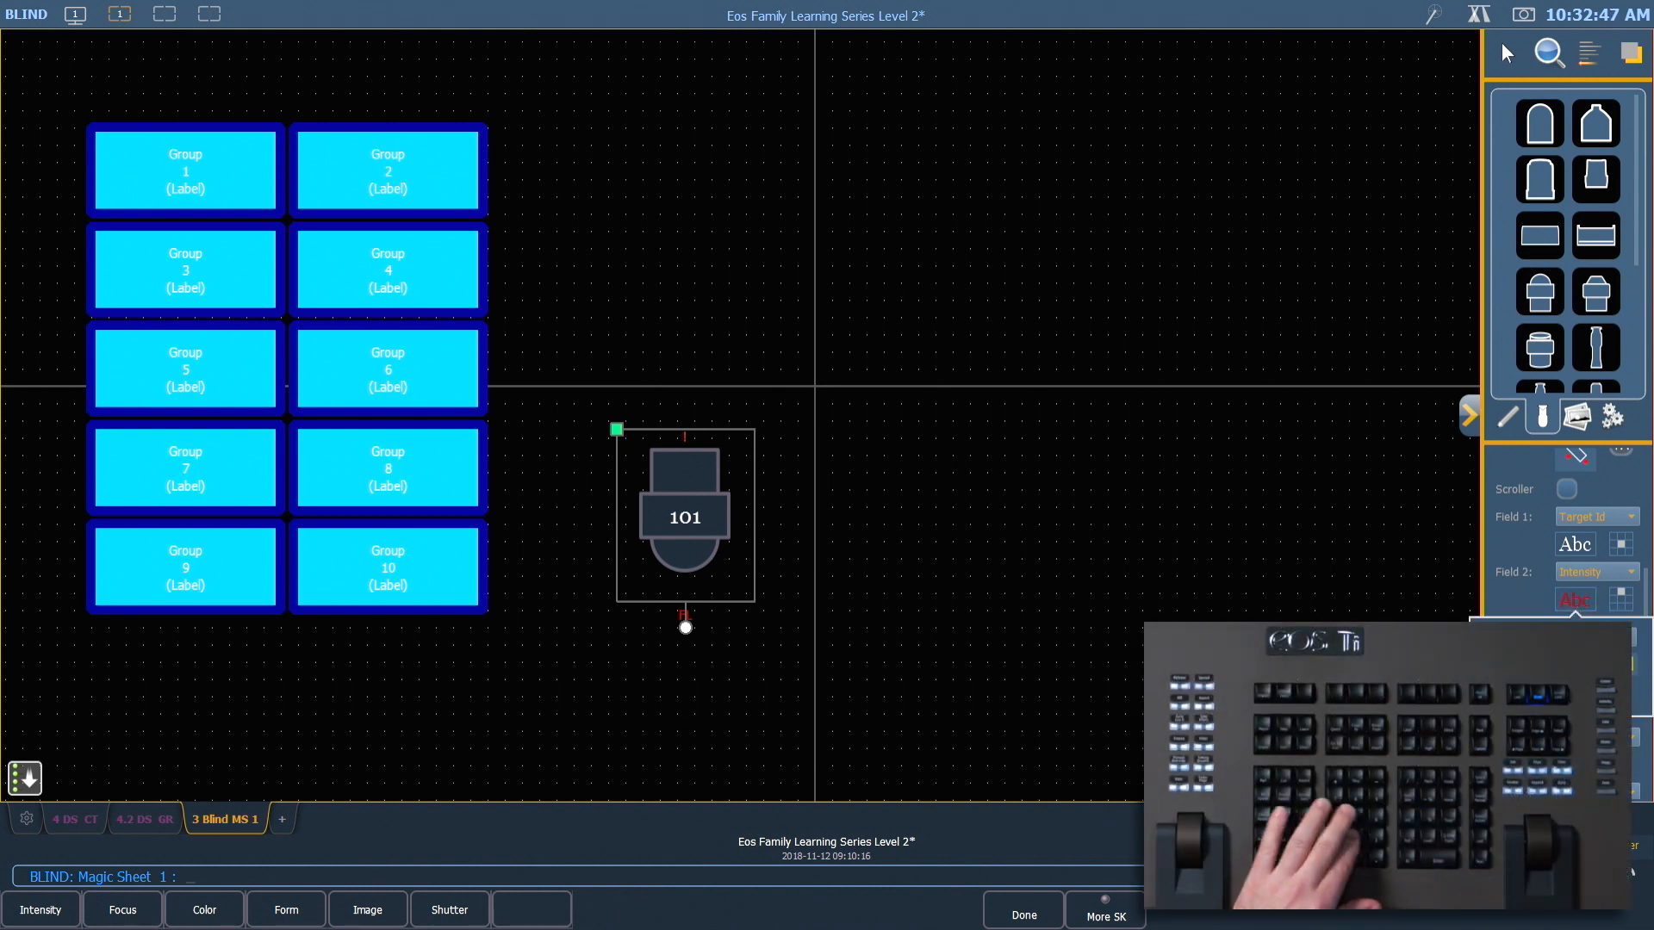
{"action": "key", "text": "Return"}
{"action": "left_click", "coordinate": [1547, 587]}
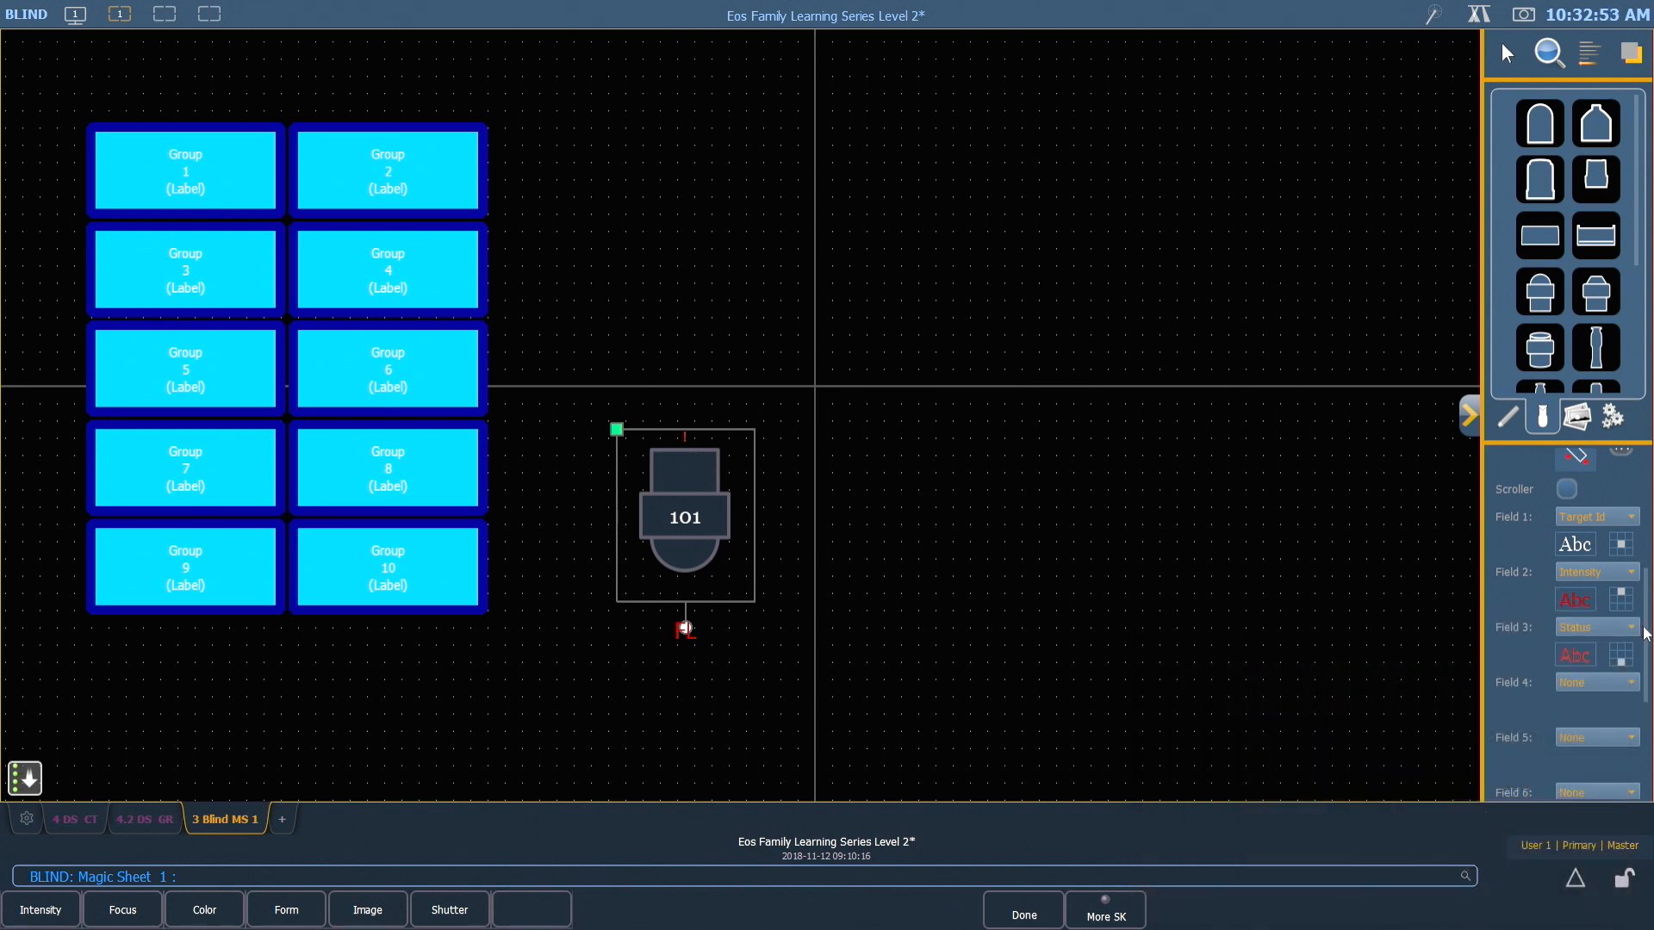
{"action": "left_click", "coordinate": [1618, 627]}
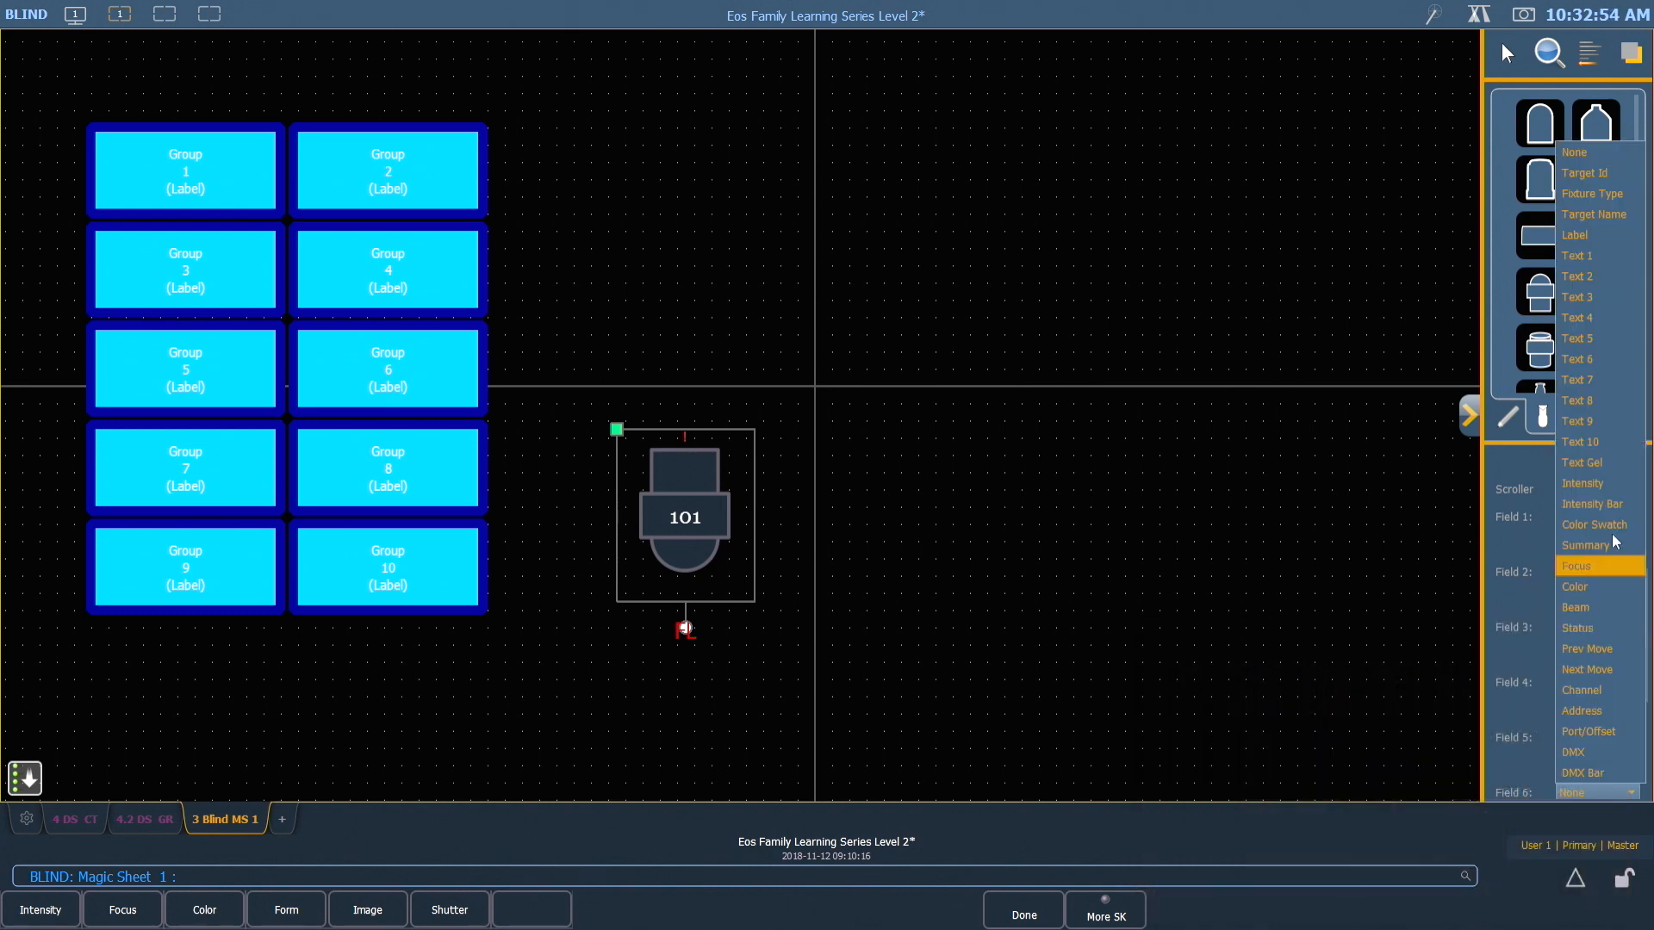
{"action": "left_click", "coordinate": [1574, 153]}
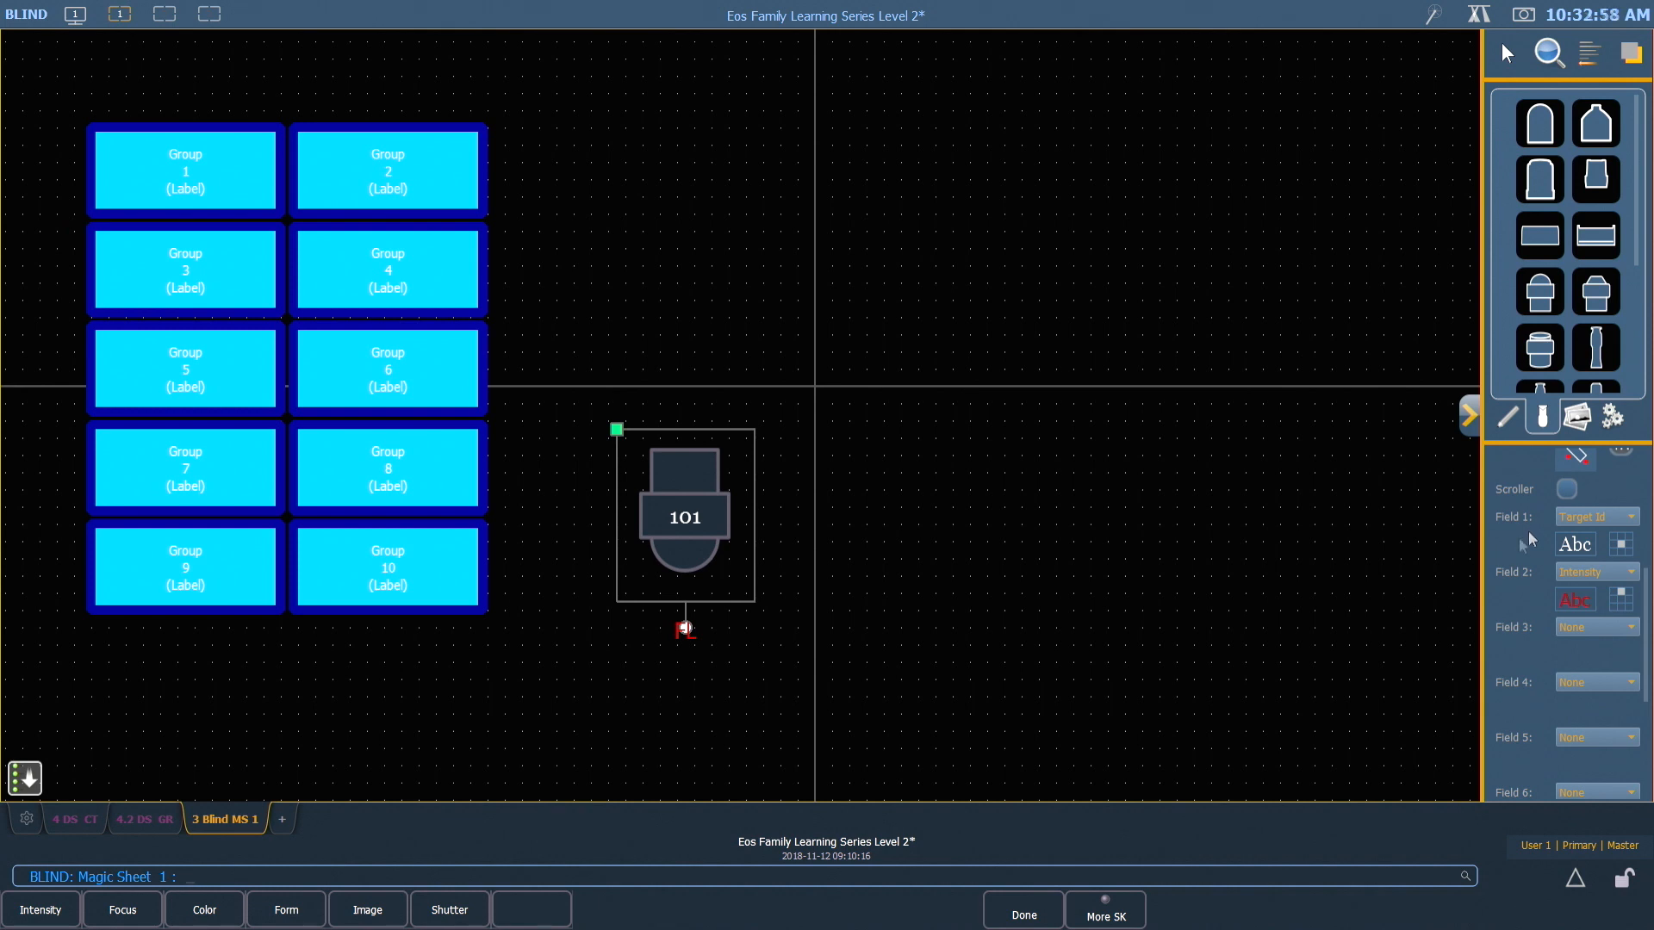
Link the fixture symbol's fill color to channel intensity
{"action": "scroll", "coordinate": [1519, 542], "scroll_direction": "up", "scroll_amount": 5}
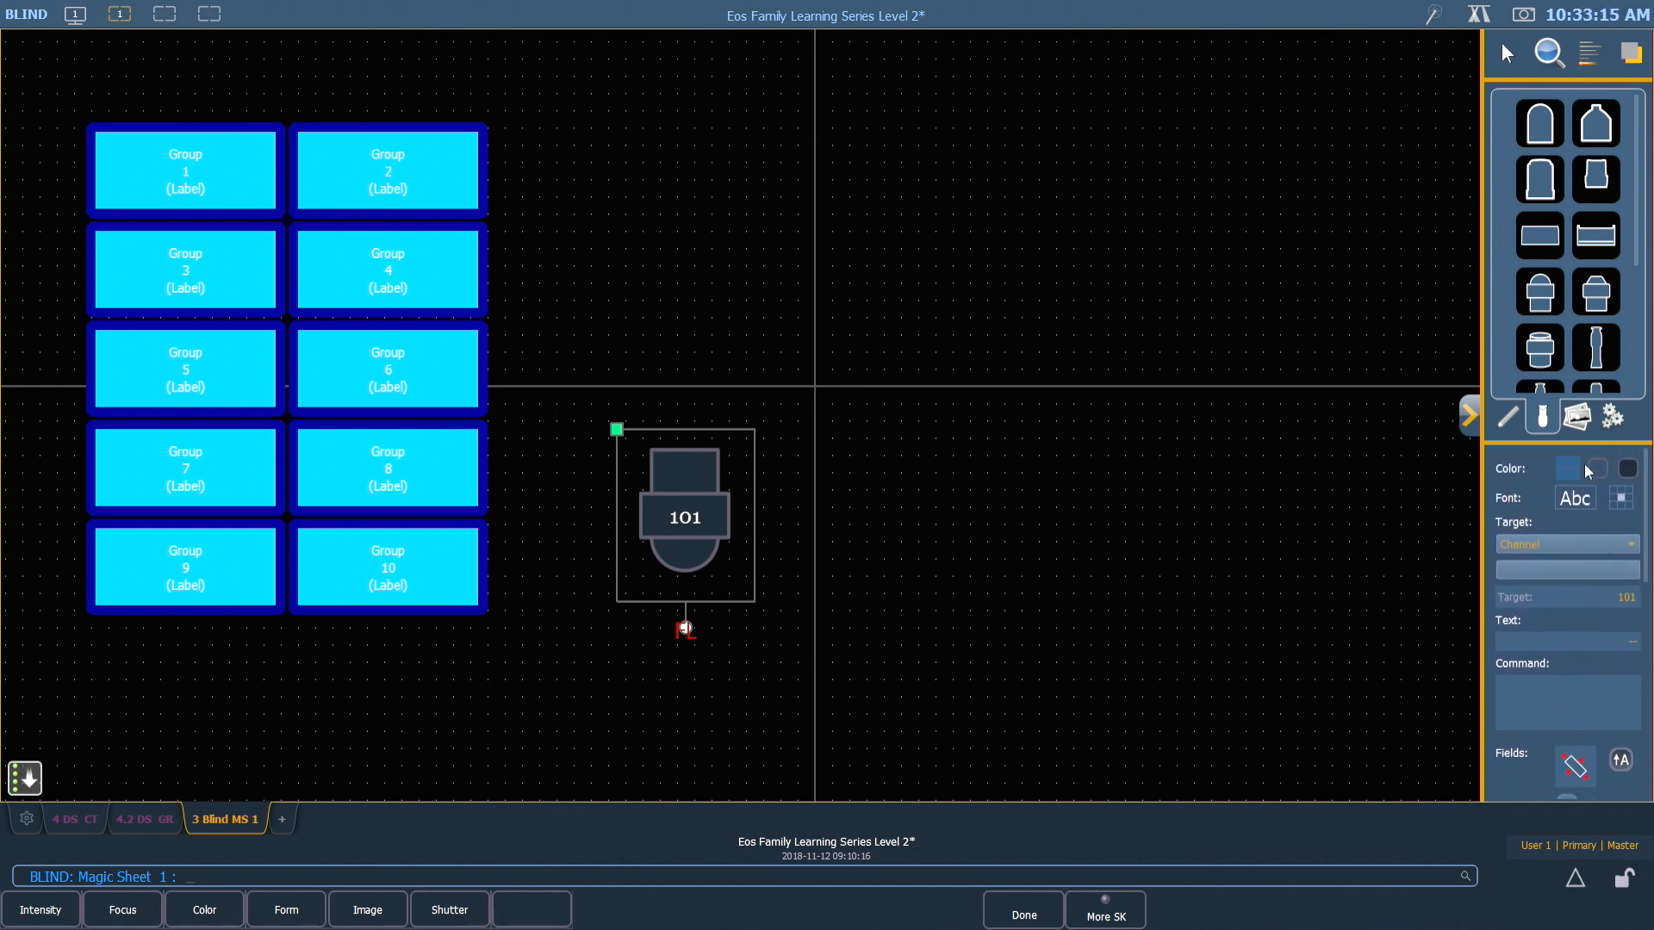
{"action": "left_click", "coordinate": [1628, 470]}
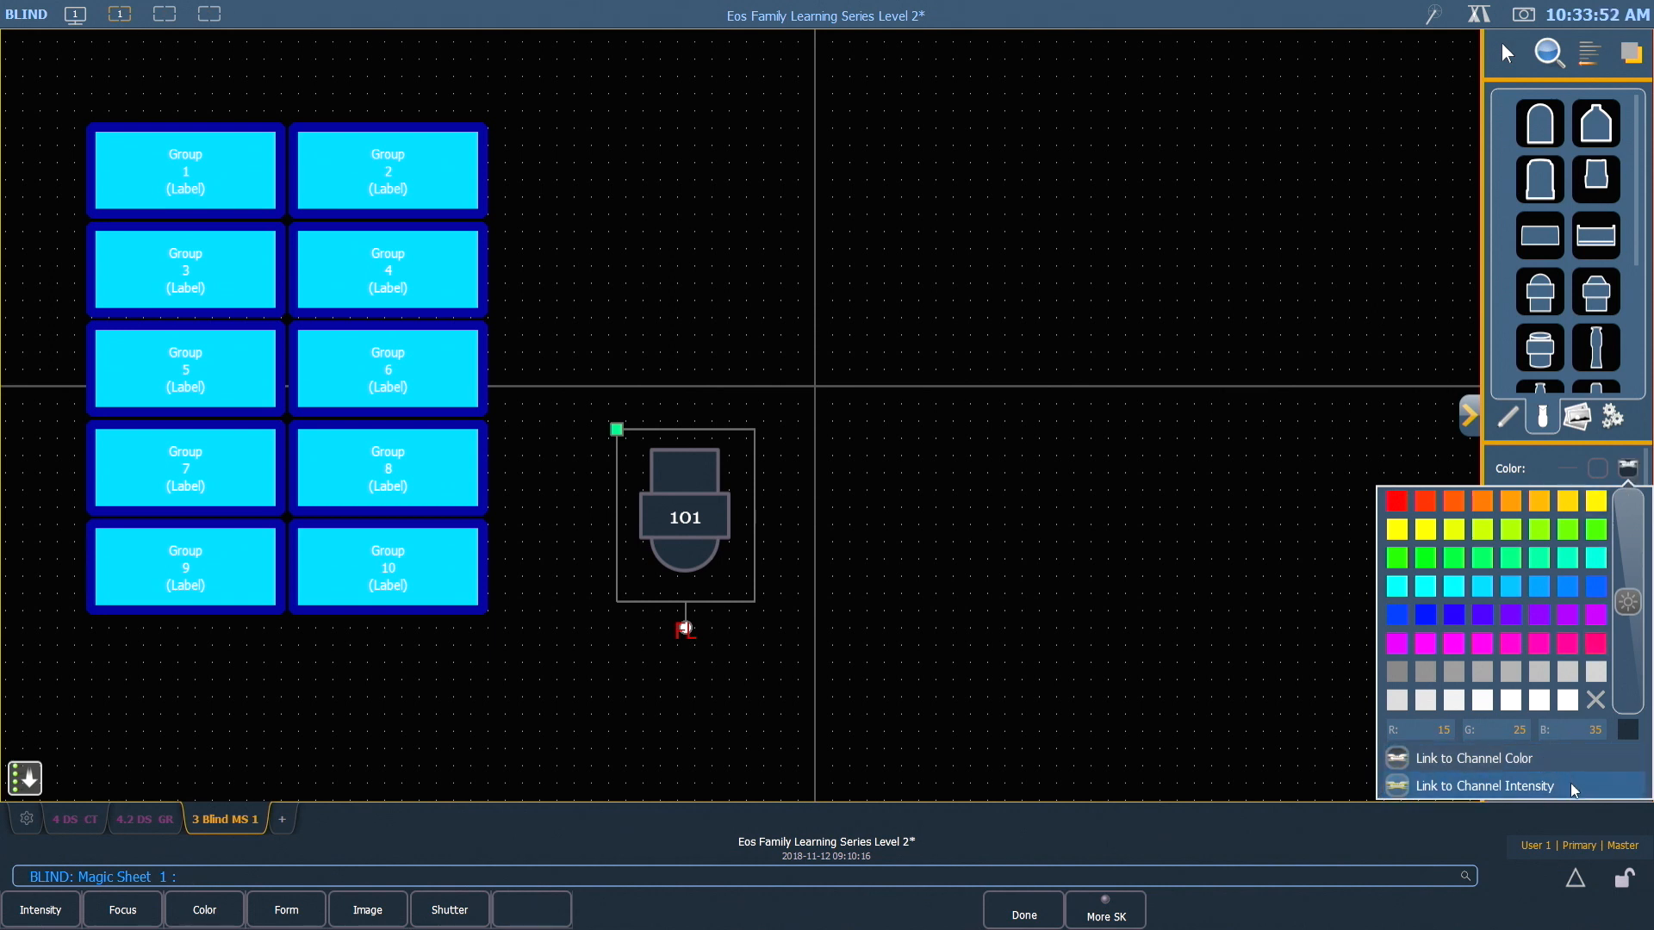
{"action": "left_click", "coordinate": [1573, 789]}
{"action": "left_click", "coordinate": [1523, 468]}
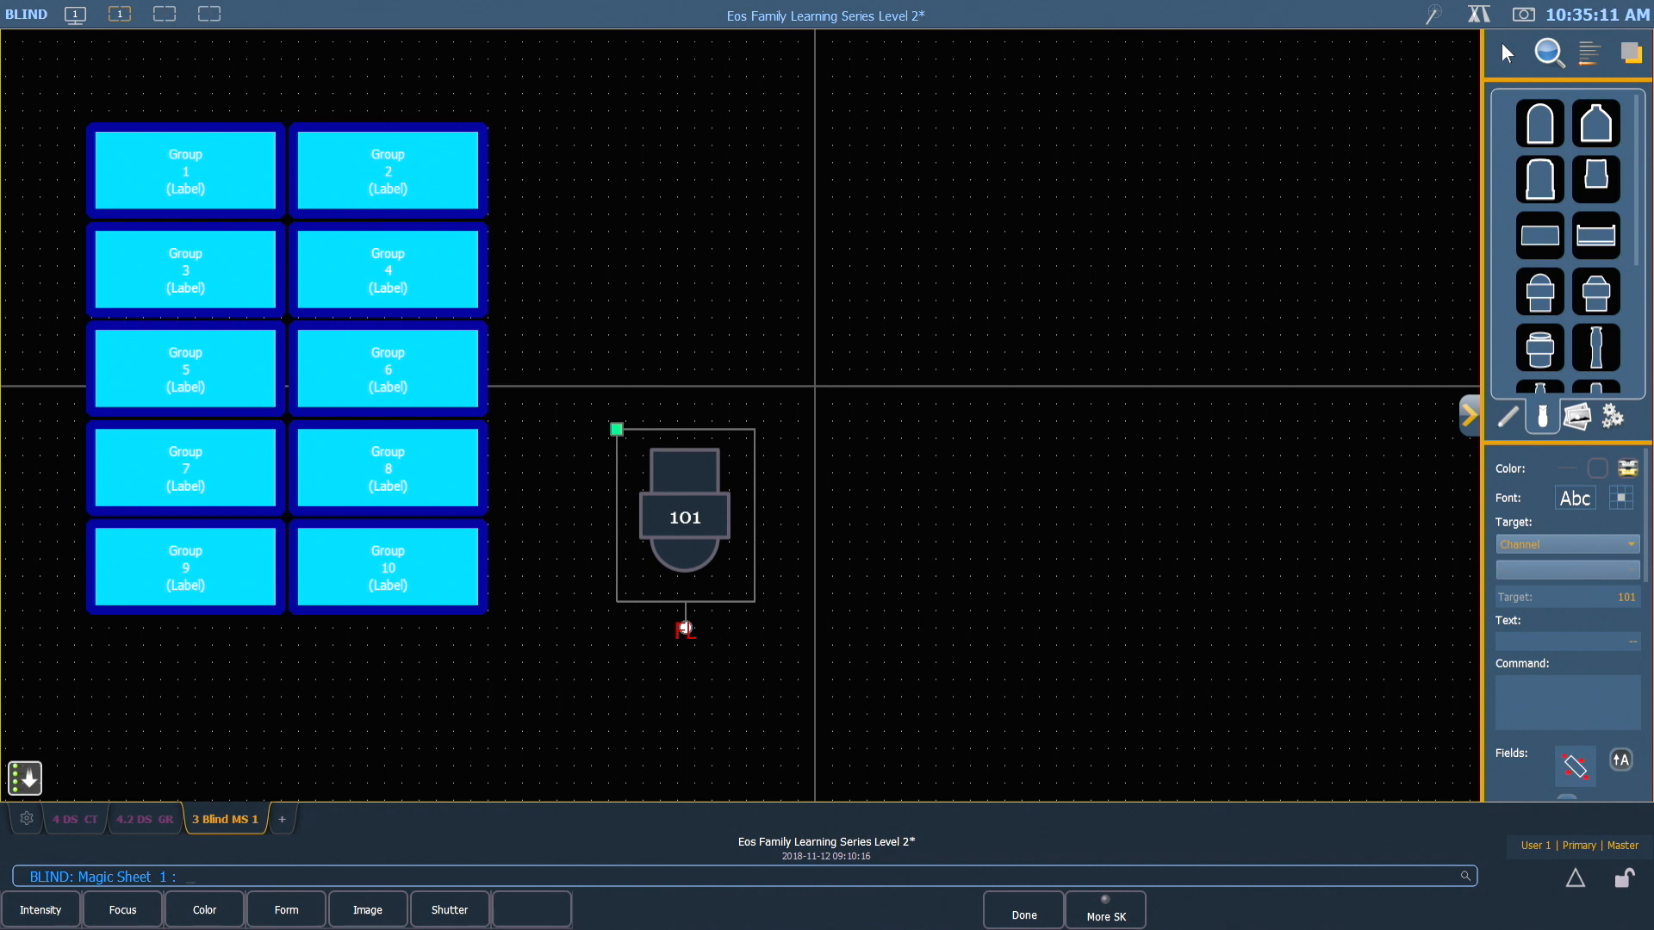
Move the channel 101 symbol near the sheet's right edge and paste four copies, spreading them out in a rough row to its left
{"action": "left_click_drag", "start_coordinate": [678, 519], "coordinate": [1300, 545]}
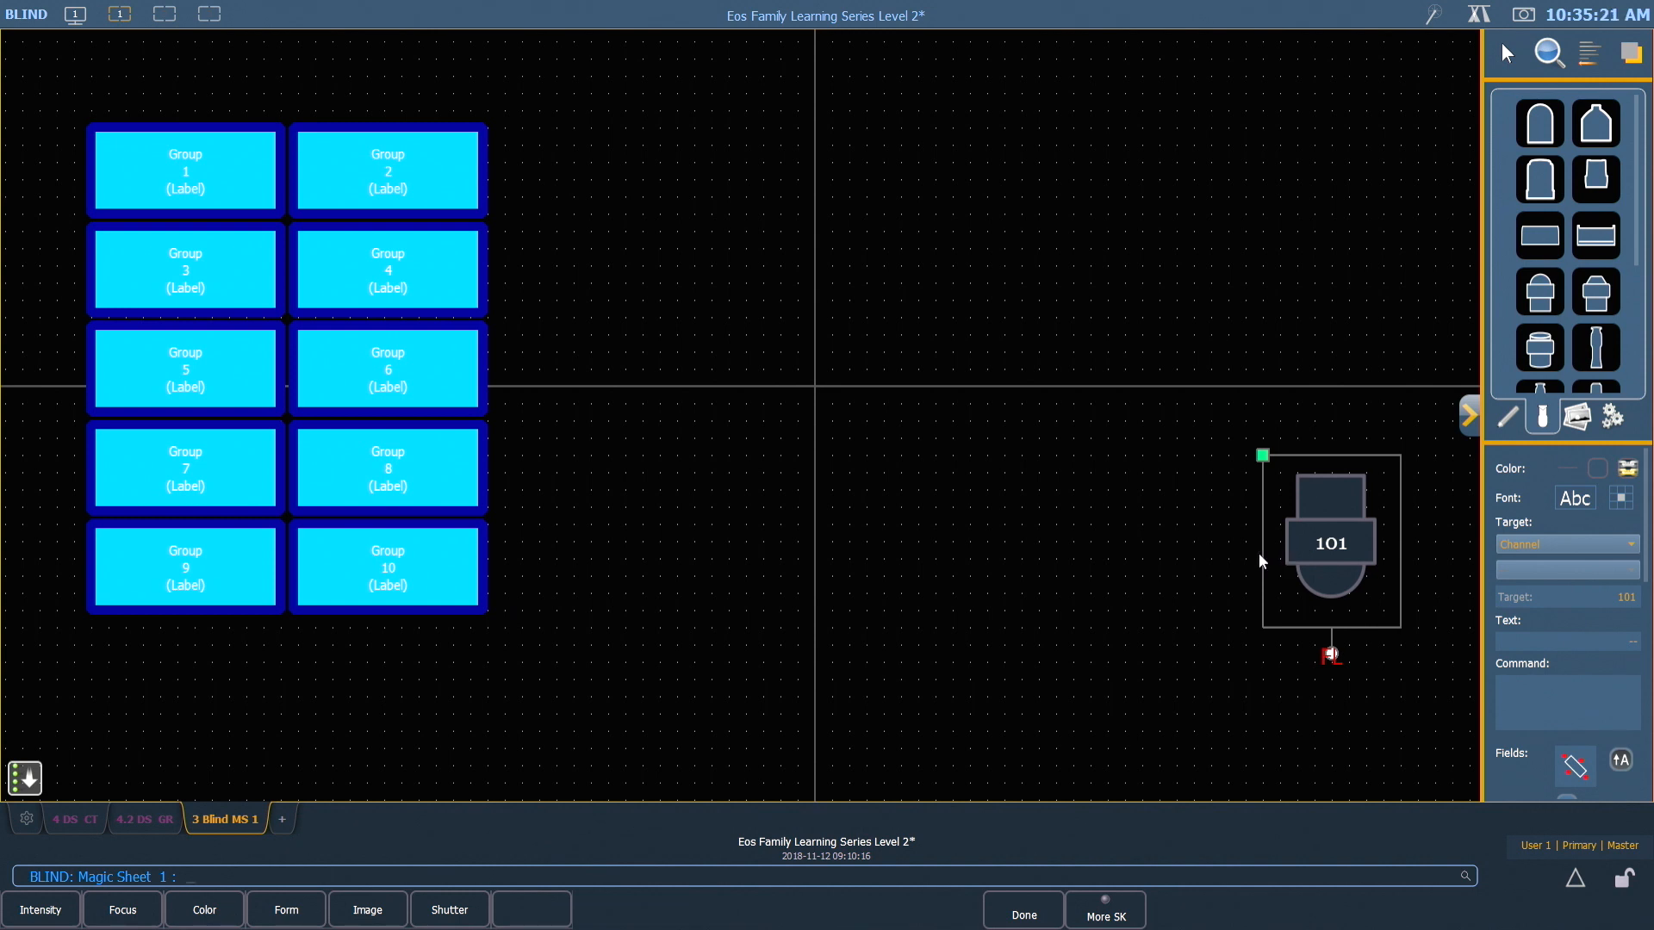
{"action": "key", "text": "ctrl+v"}
{"action": "left_click_drag", "start_coordinate": [1436, 539], "coordinate": [1140, 525]}
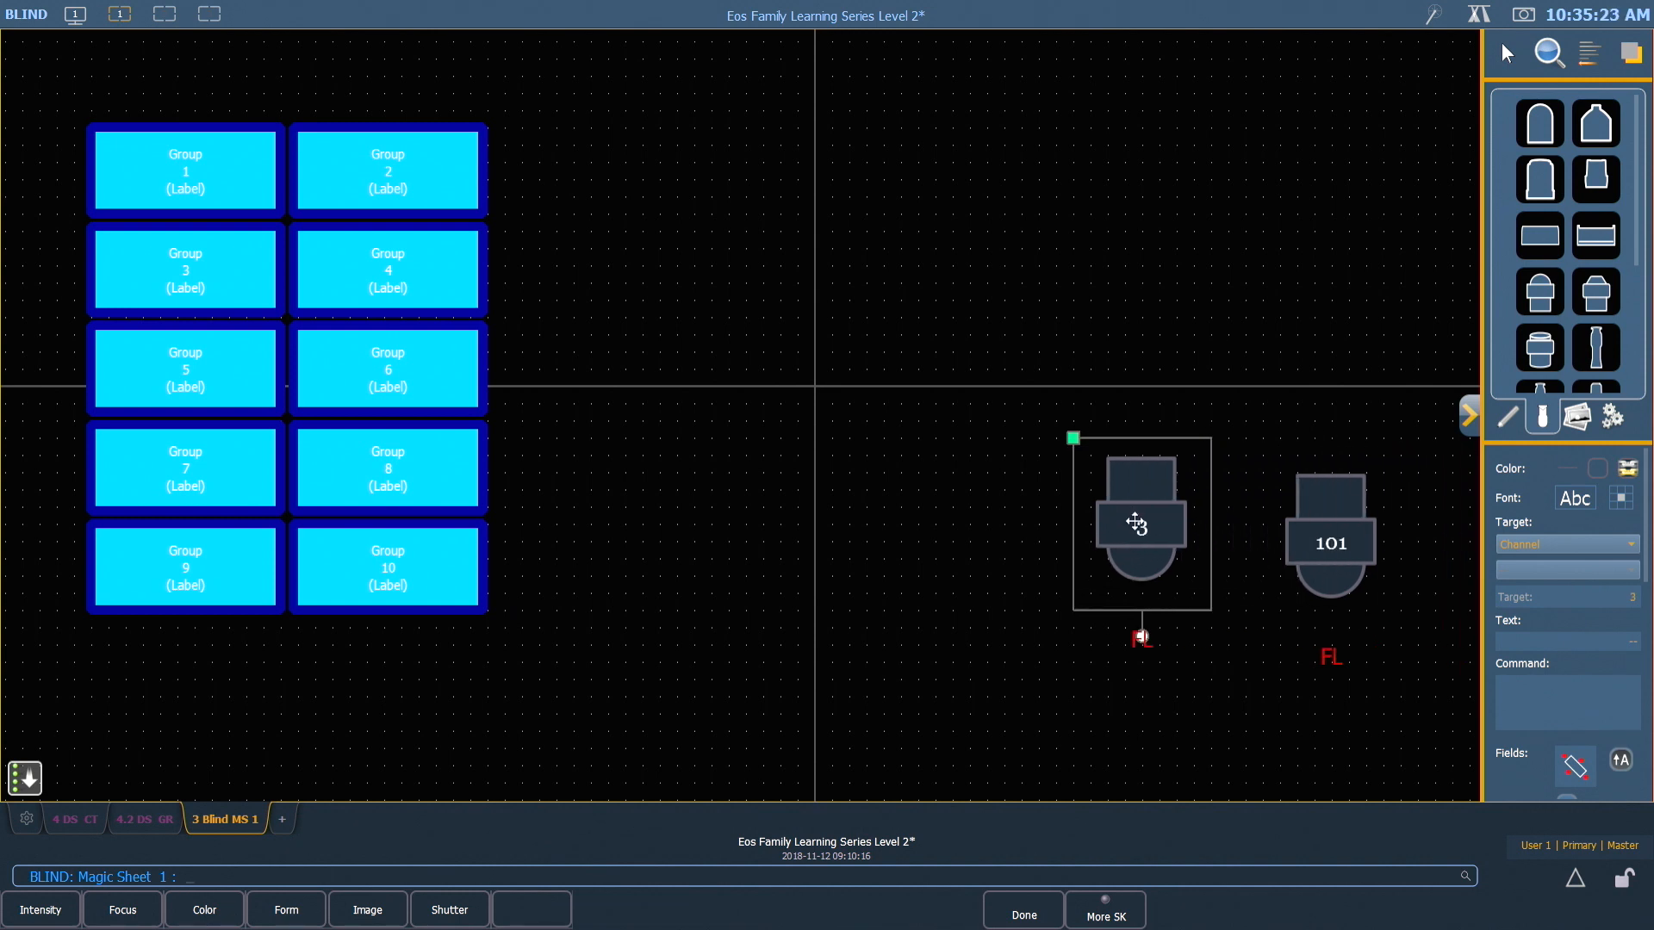
{"action": "key", "text": "ctrl+v"}
{"action": "left_click_drag", "start_coordinate": [1263, 540], "coordinate": [981, 566]}
{"action": "key", "text": "ctrl+v"}
{"action": "left_click_drag", "start_coordinate": [1130, 558], "coordinate": [875, 507]}
{"action": "key", "text": "ctrl+v"}
{"action": "left_click_drag", "start_coordinate": [983, 551], "coordinate": [656, 561]}
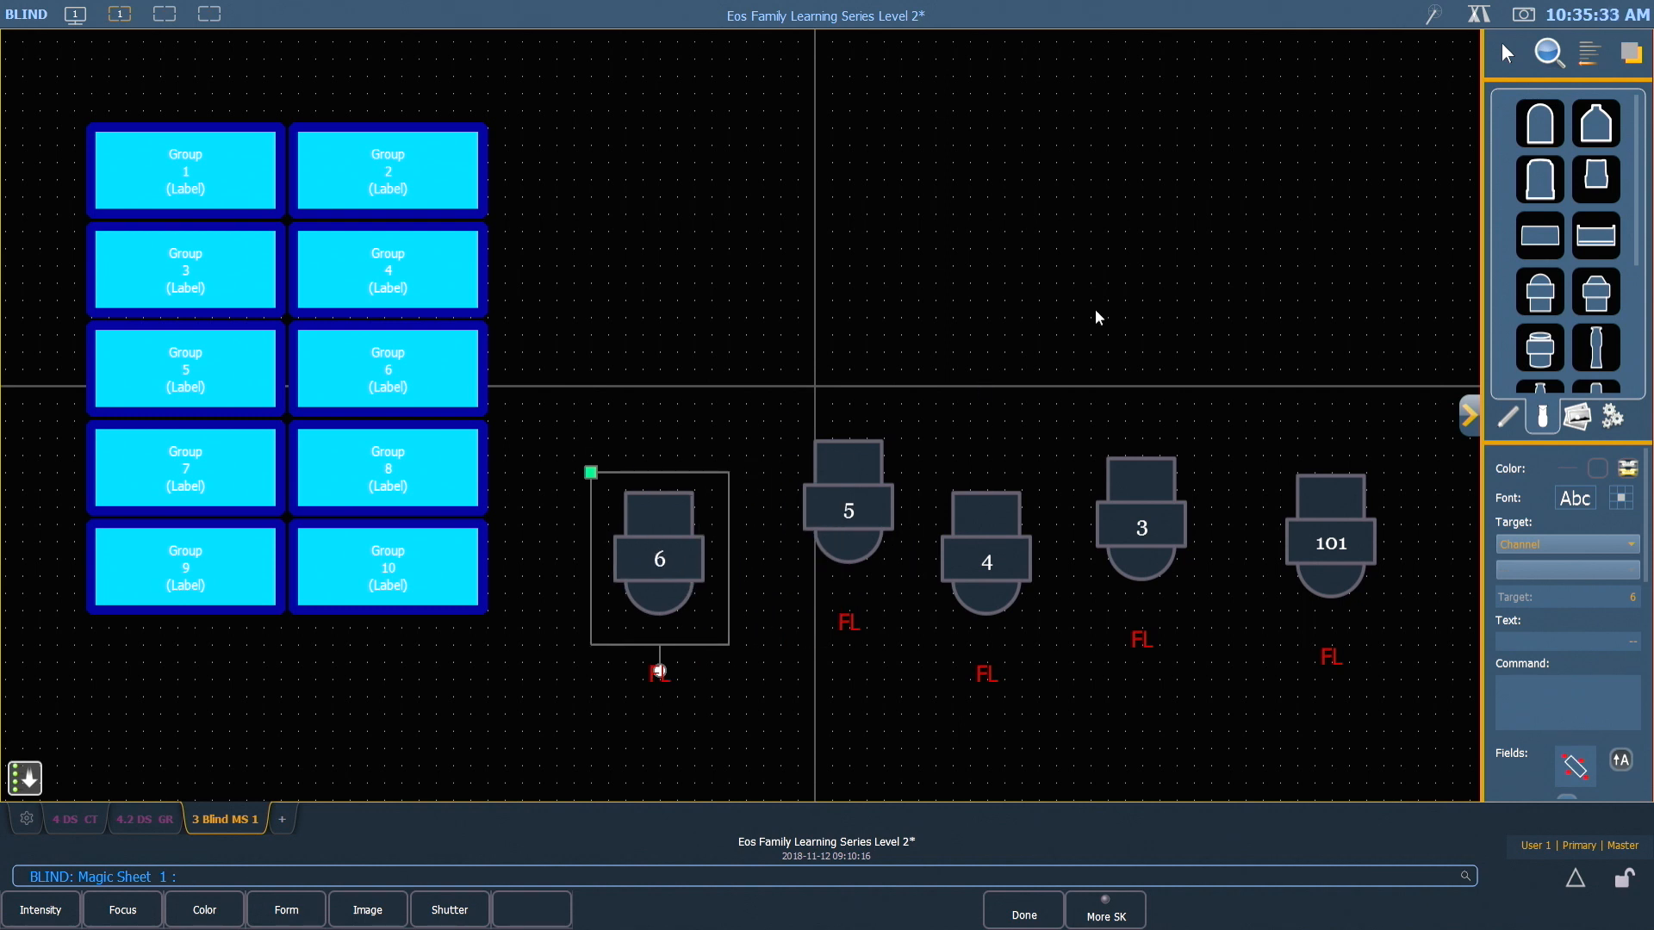
Number the four copied symbols sequentially as channels 102 to 105 from right to left, with start 102 and the Channel target type
{"action": "left_click", "coordinate": [1506, 55]}
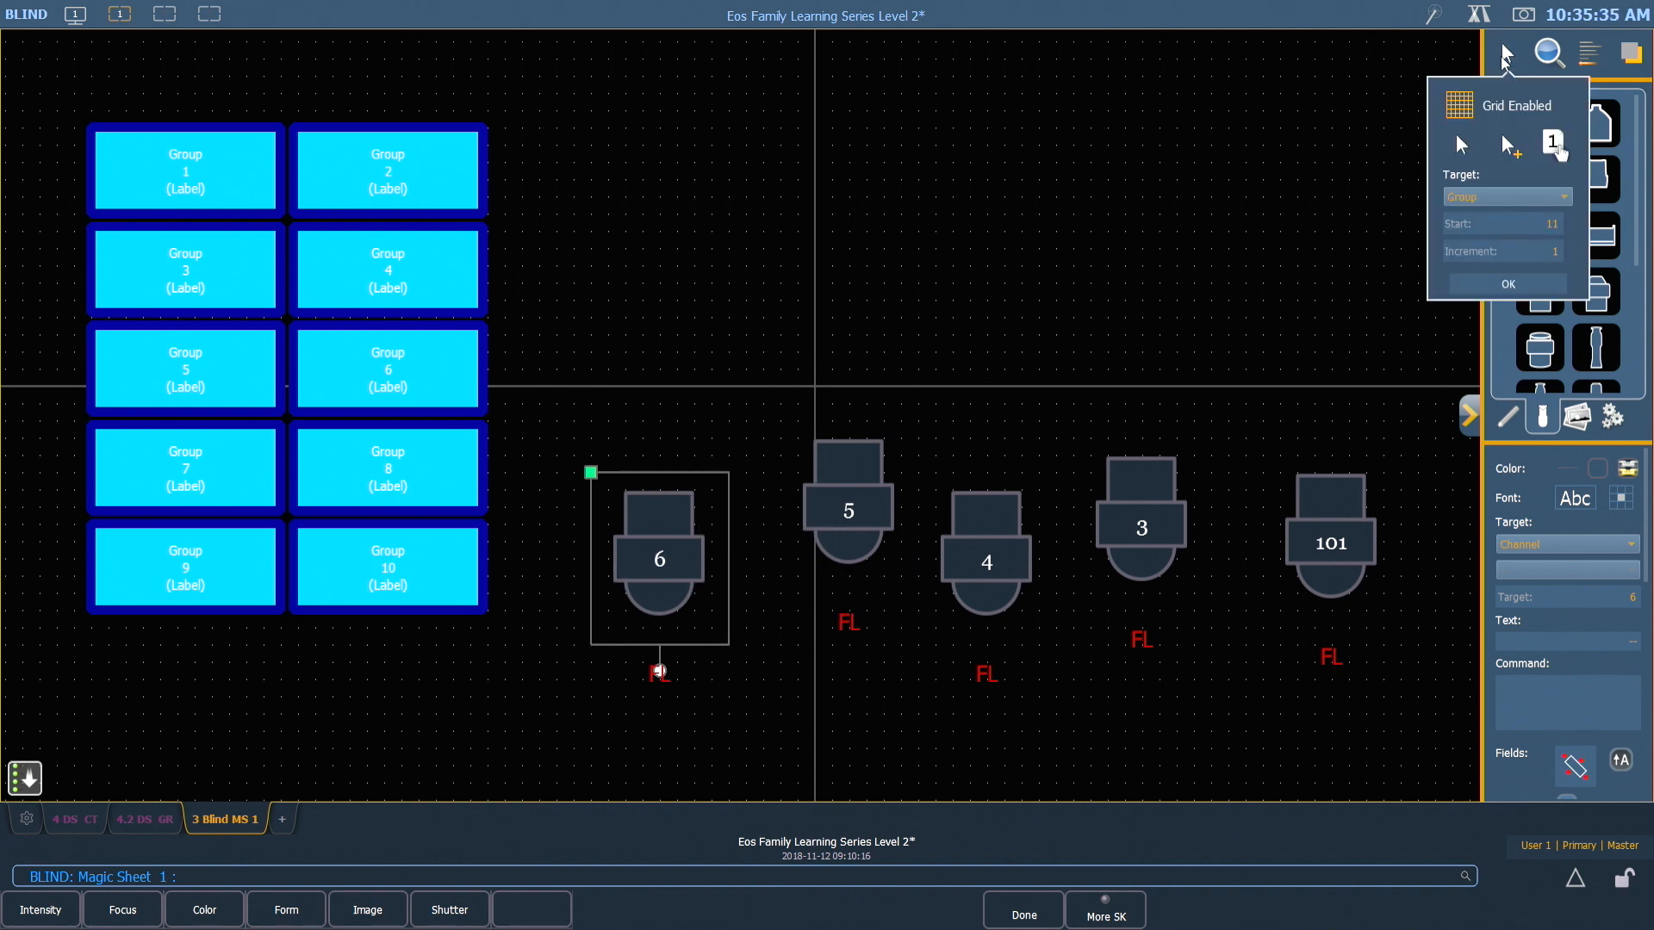
{"action": "left_click", "coordinate": [1547, 200]}
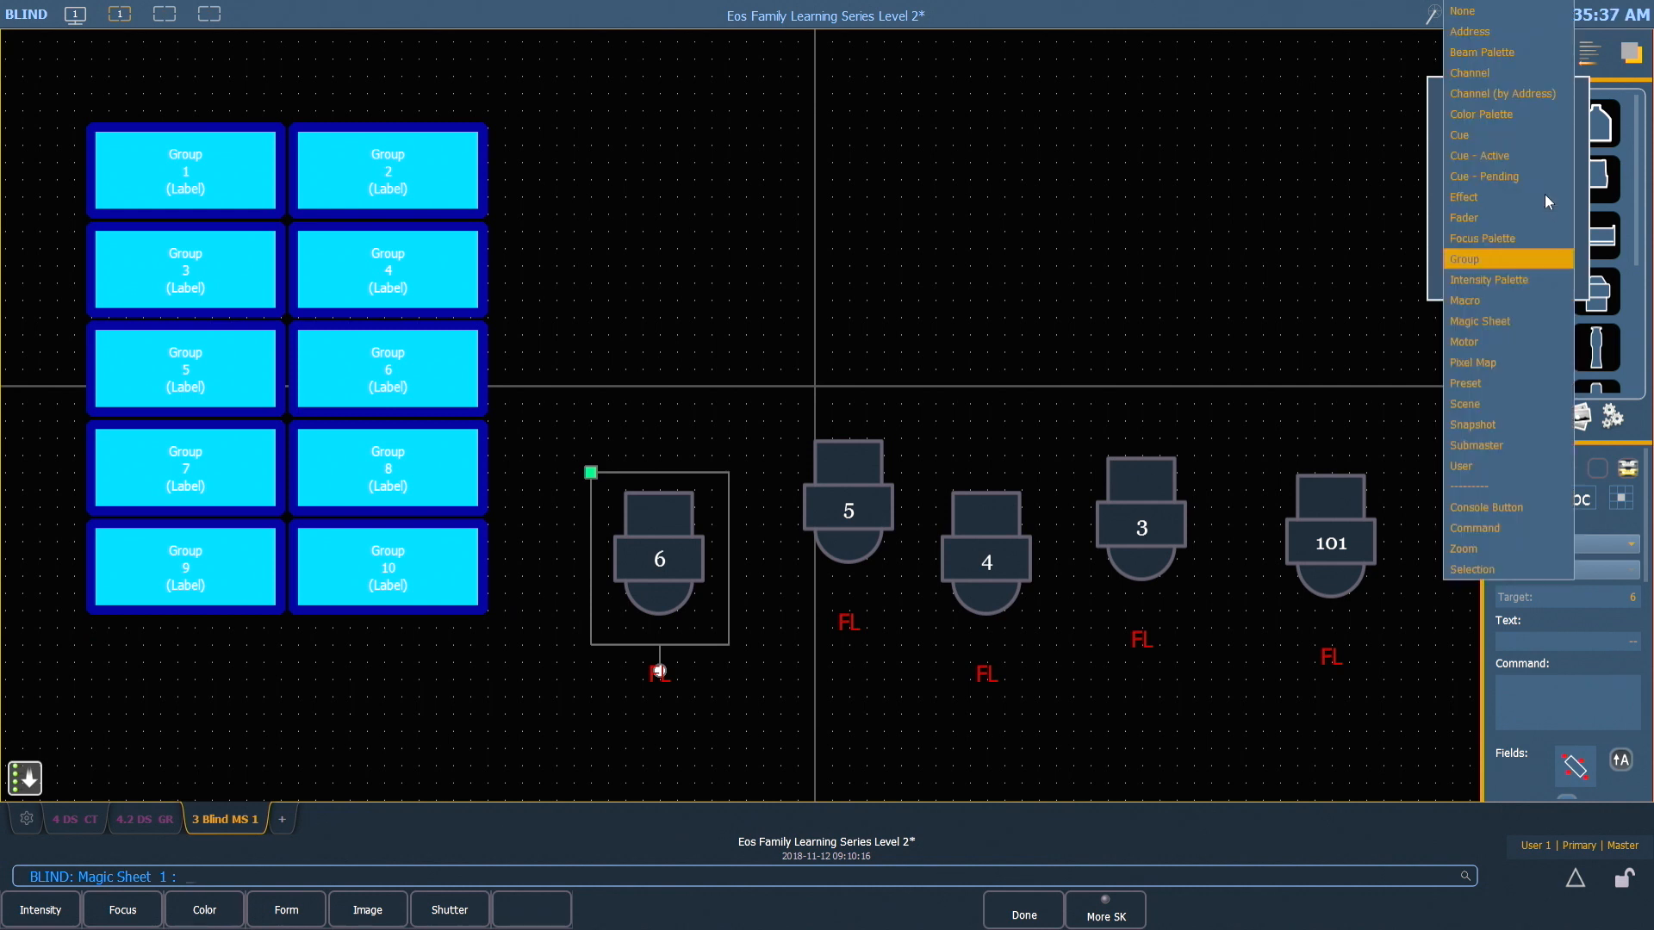
{"action": "left_click", "coordinate": [1497, 74]}
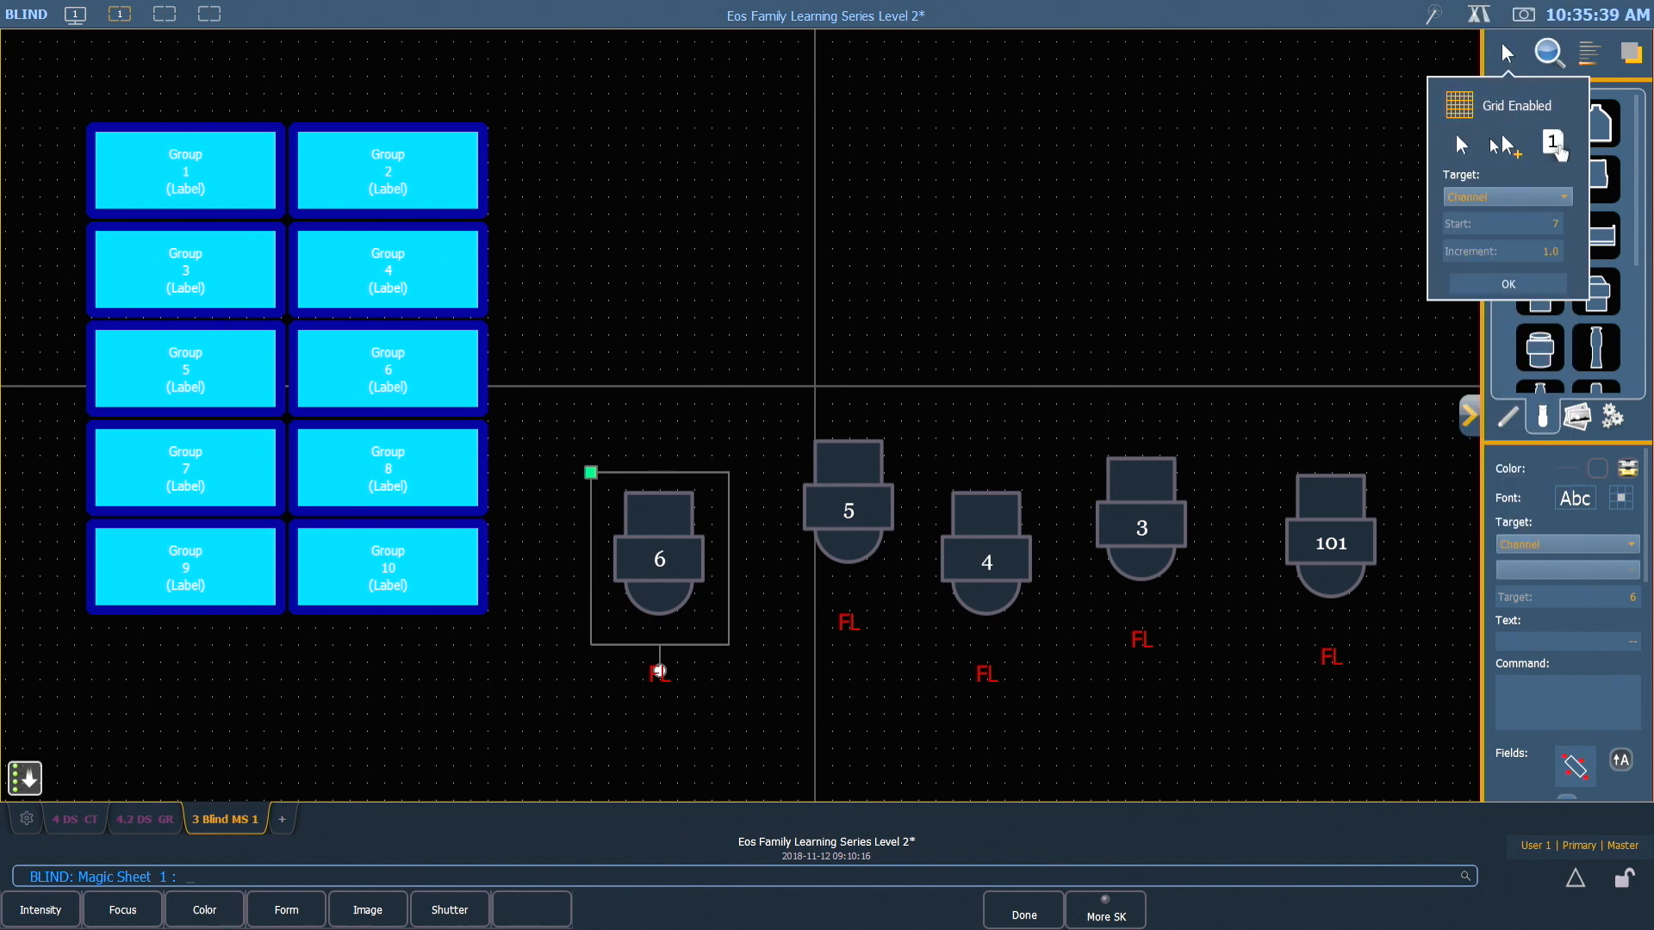
{"action": "left_click", "coordinate": [1559, 226]}
{"action": "type", "text": "102"}
{"action": "left_click", "coordinate": [1555, 146]}
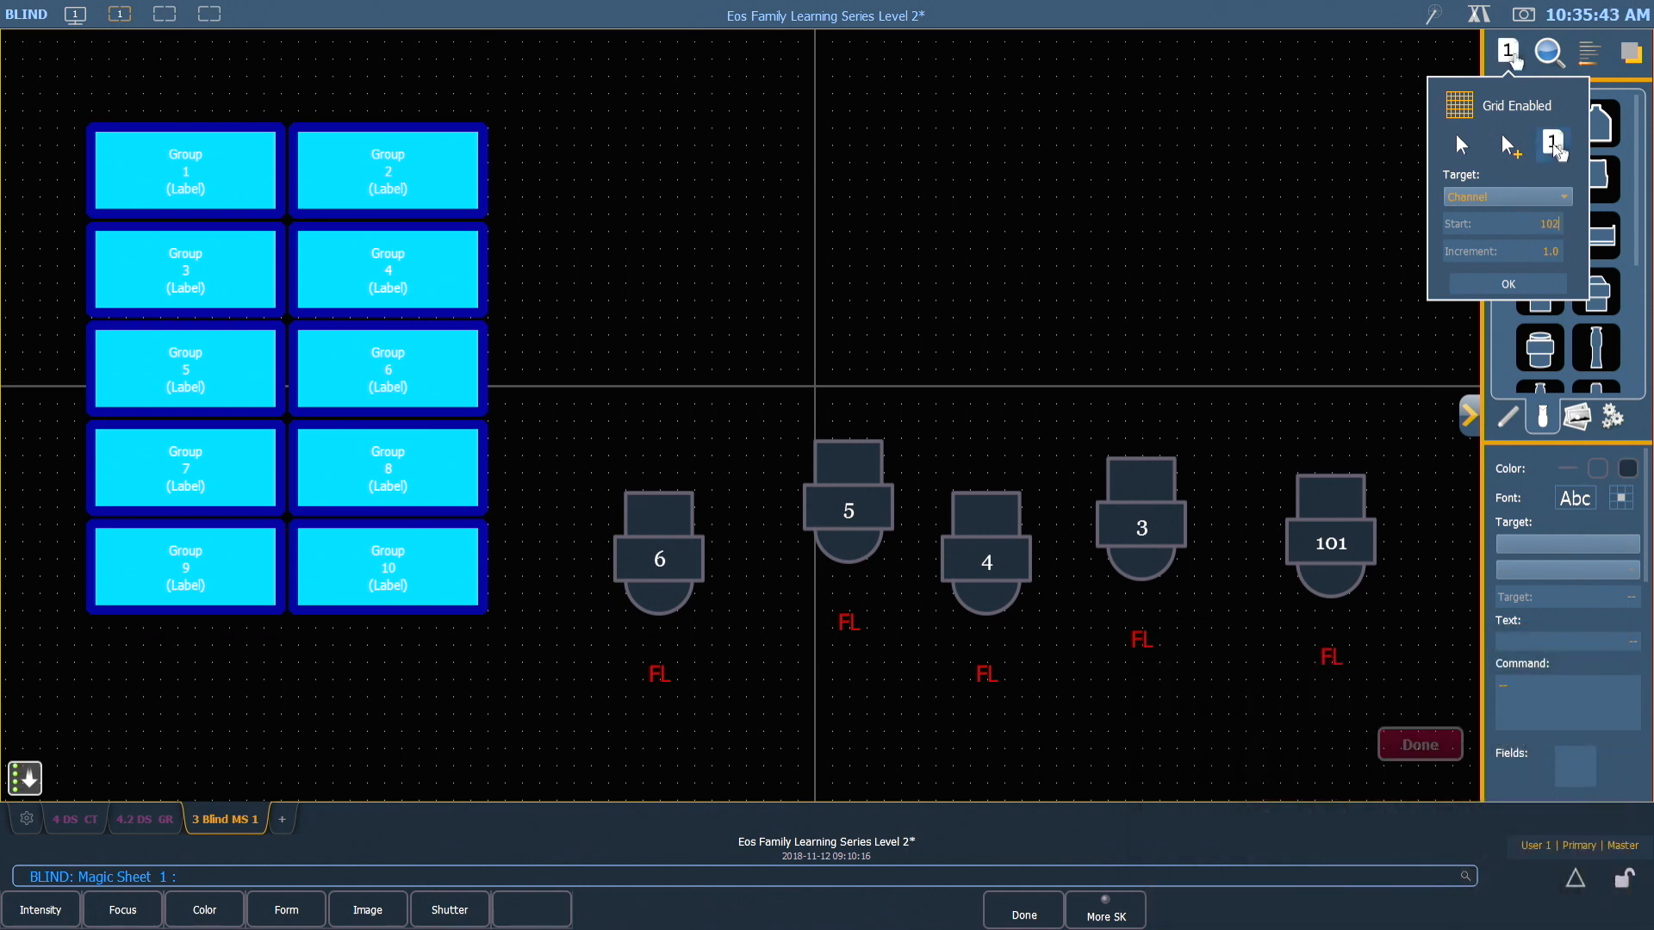
{"action": "left_click", "coordinate": [1520, 286]}
{"action": "left_click", "coordinate": [1158, 487]}
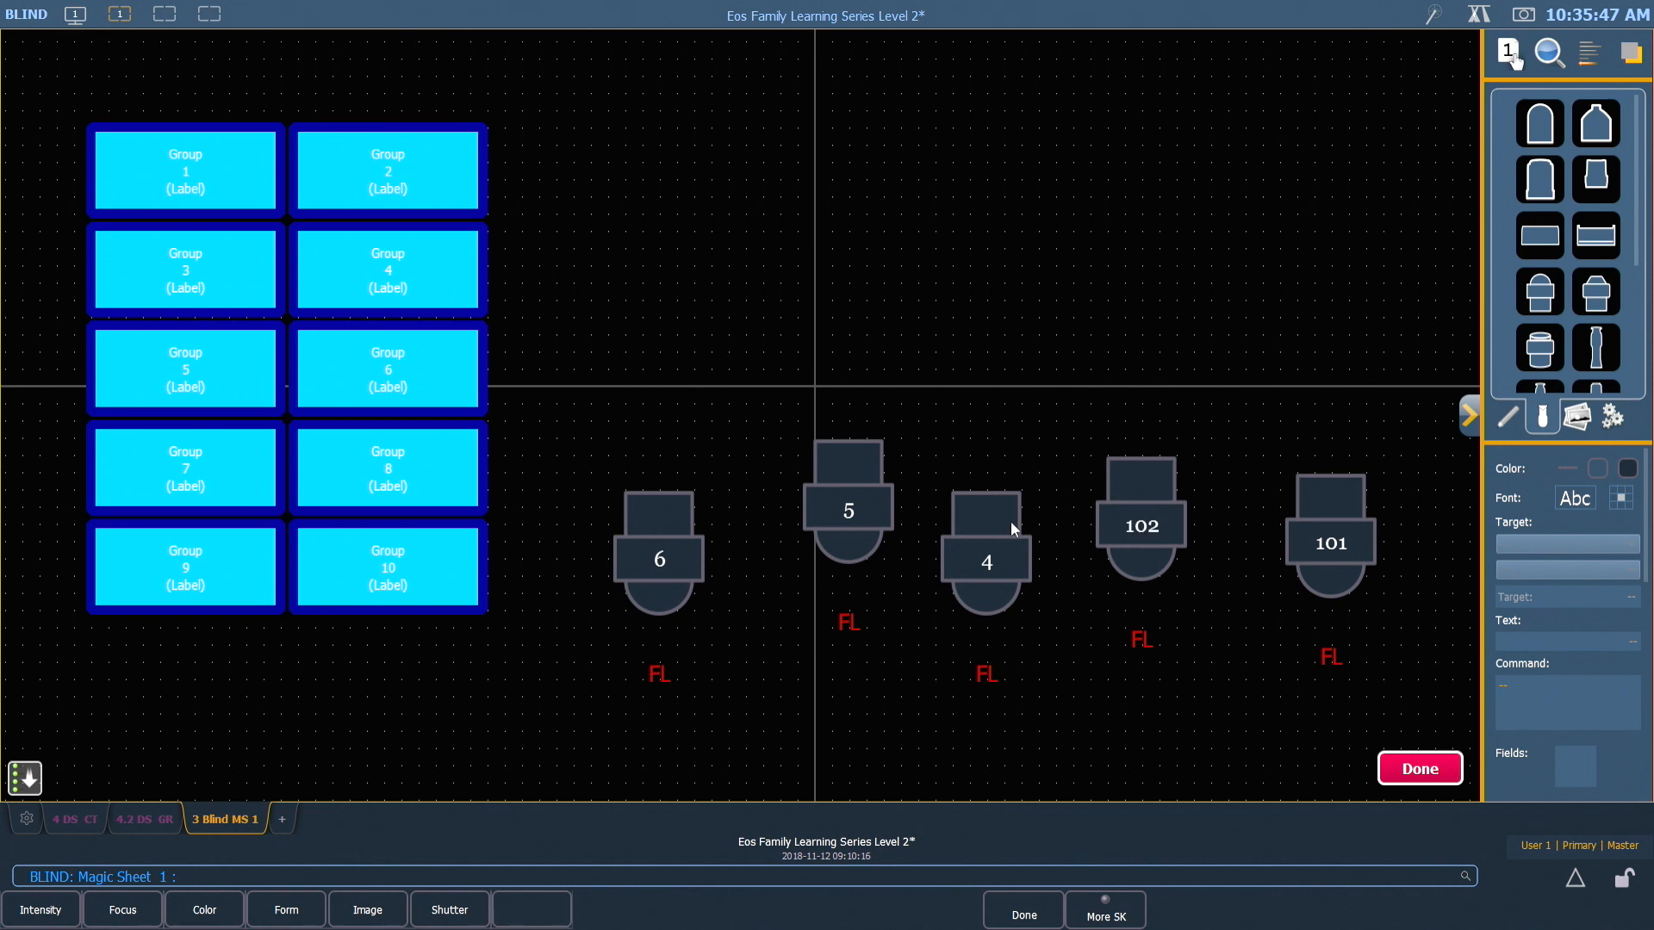
{"action": "left_click", "coordinate": [864, 508]}
{"action": "left_click", "coordinate": [667, 553]}
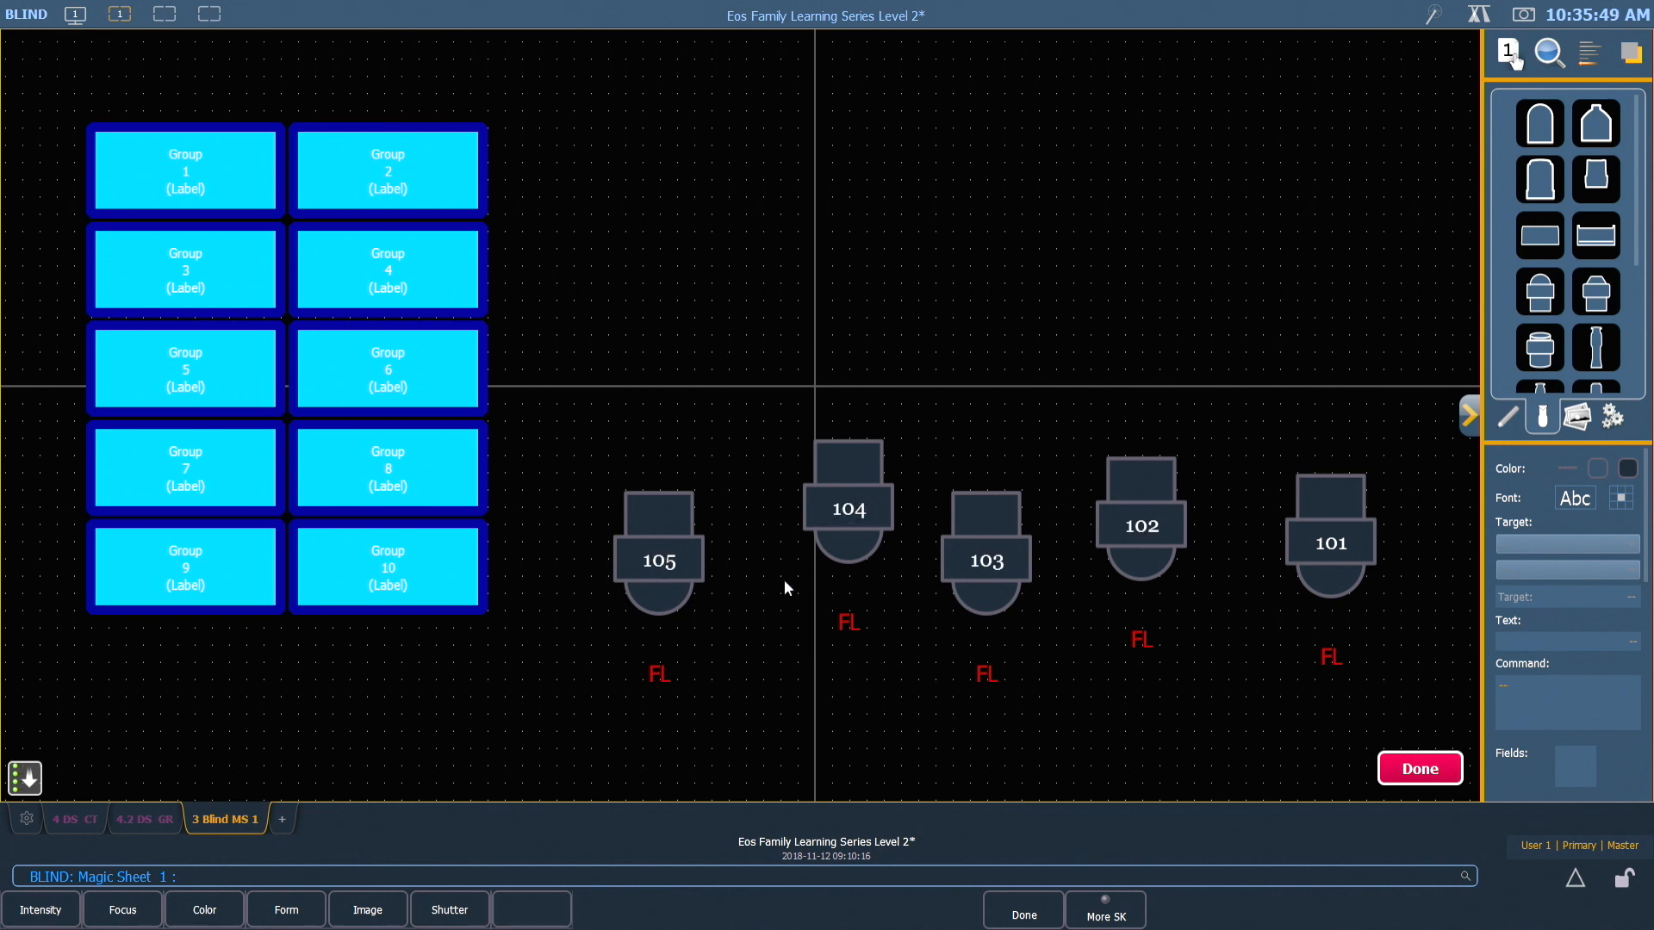
{"action": "left_click", "coordinate": [1421, 771]}
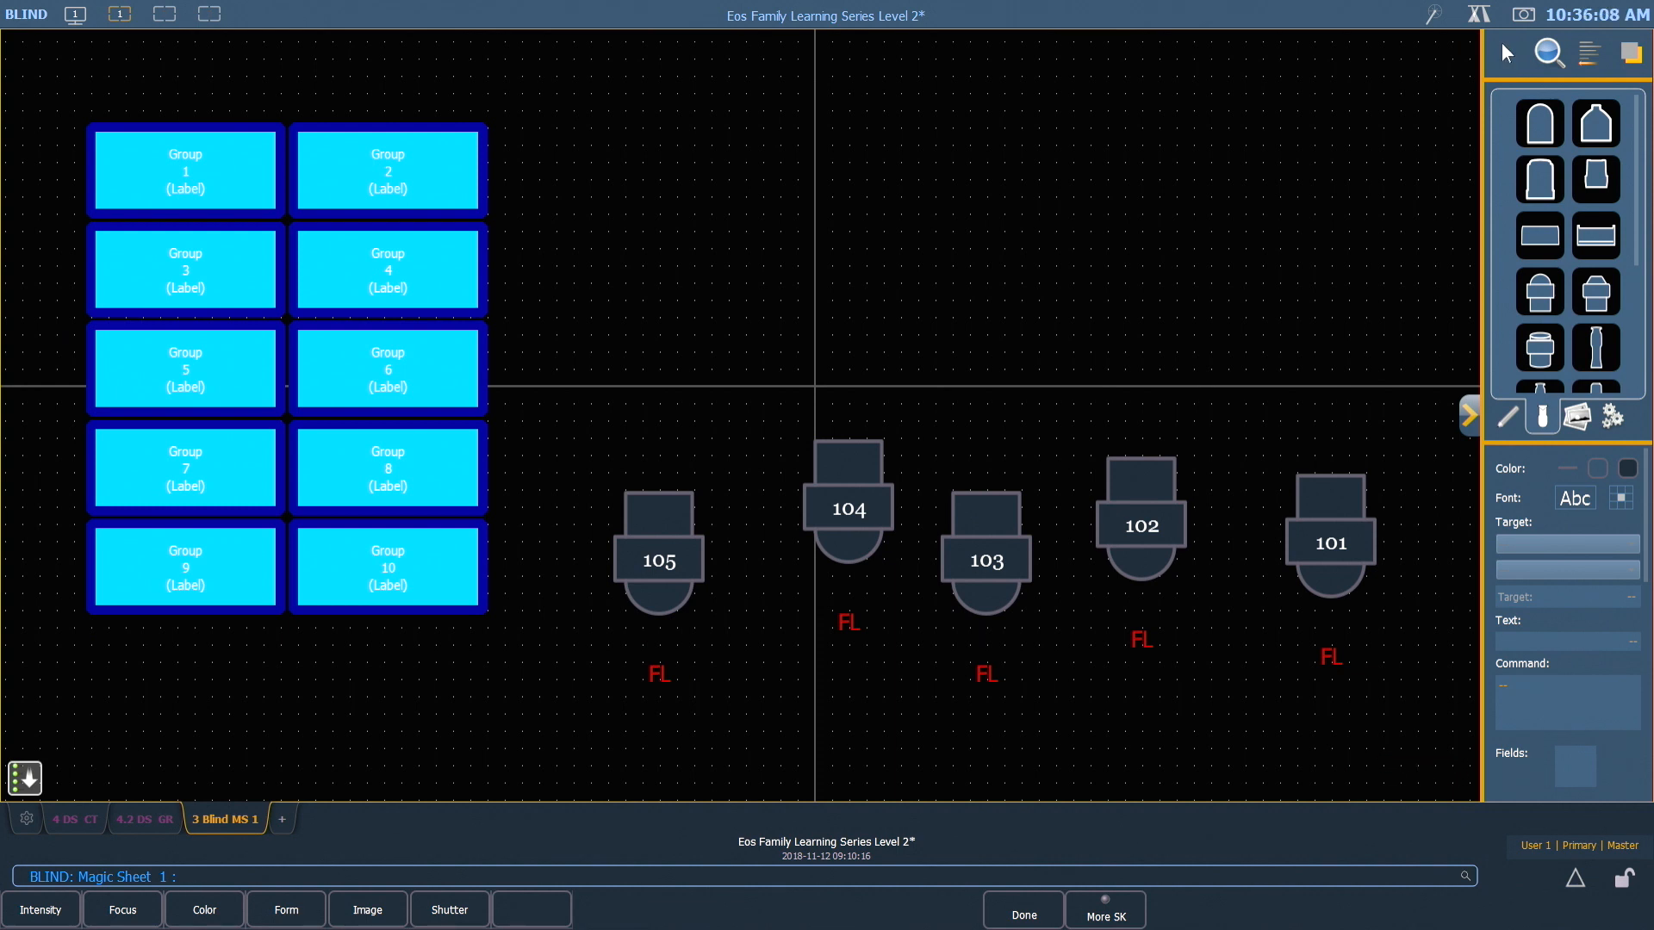
Align the five fixture symbols for channels 101 to 105 along their middles and distribute them horizontally
{"action": "left_click_drag", "start_coordinate": [520, 325], "coordinate": [1419, 726]}
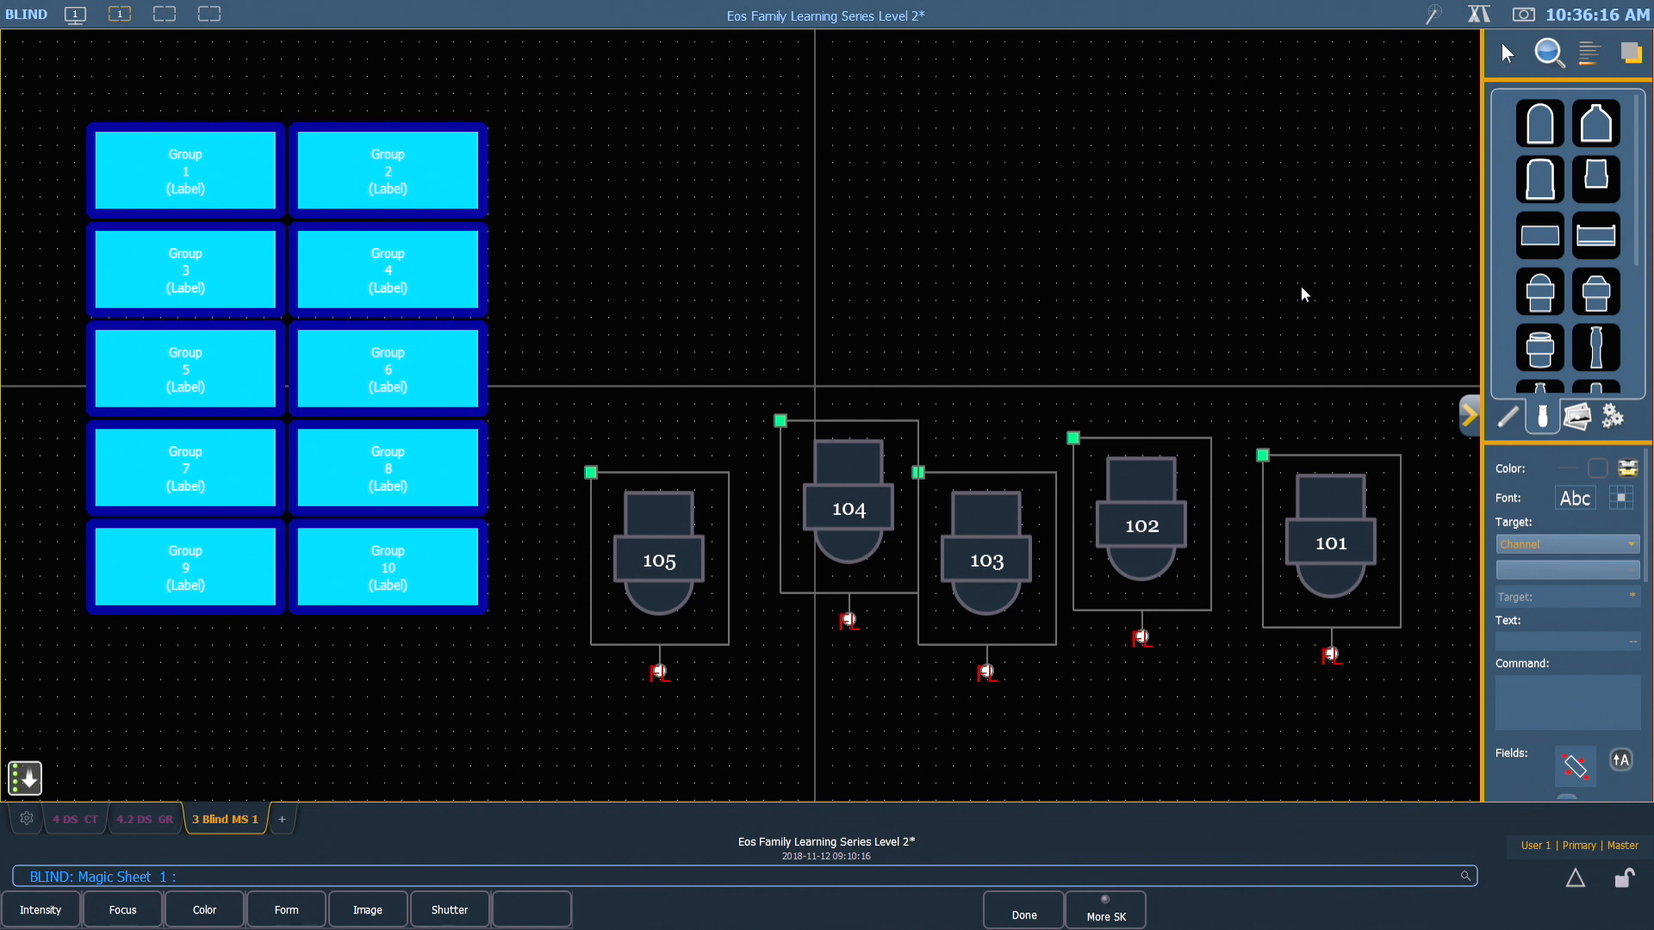
{"action": "left_click", "coordinate": [1588, 55]}
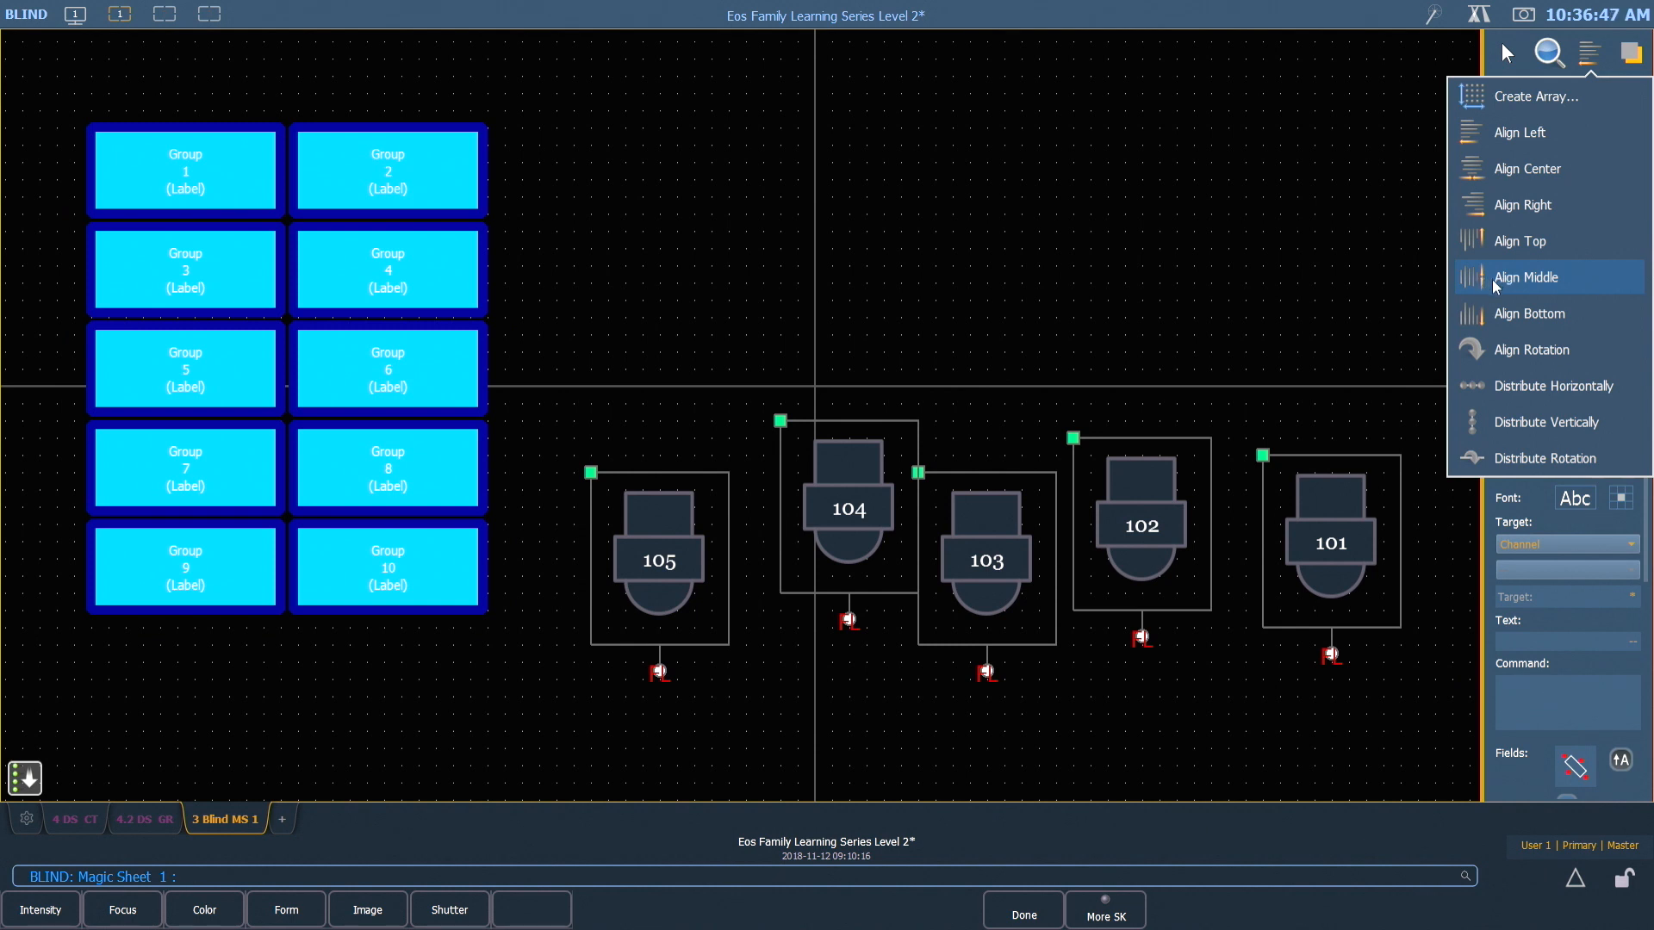
{"action": "left_click", "coordinate": [1537, 279]}
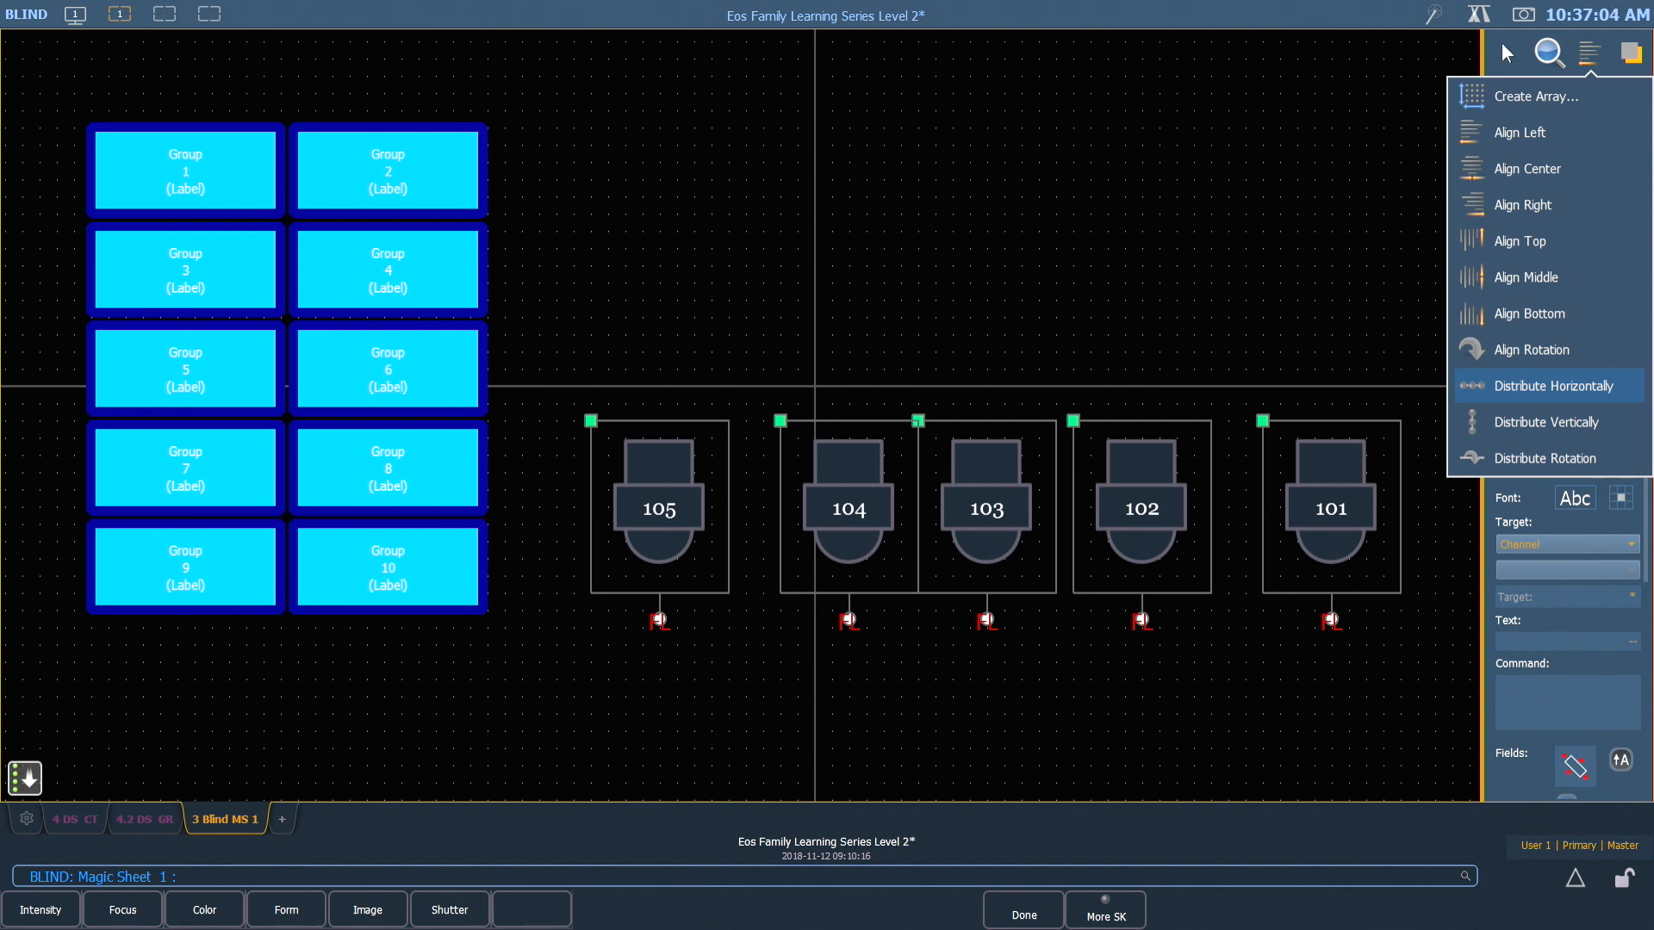
{"action": "left_click", "coordinate": [1553, 386]}
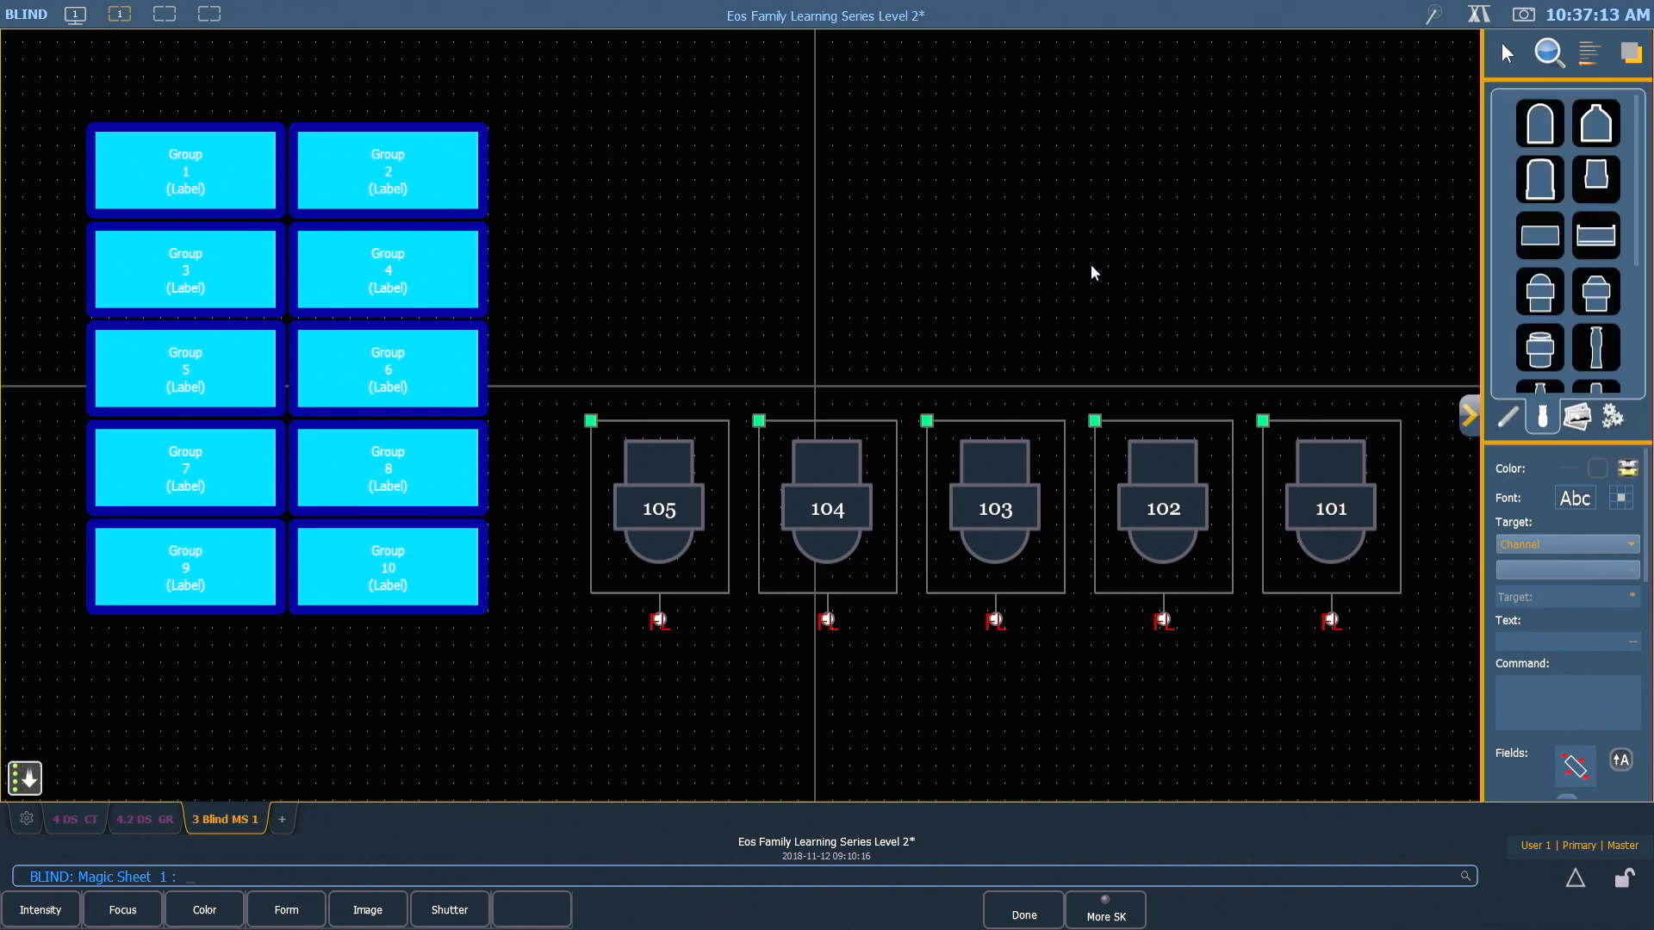
{"action": "left_click", "coordinate": [1090, 265]}
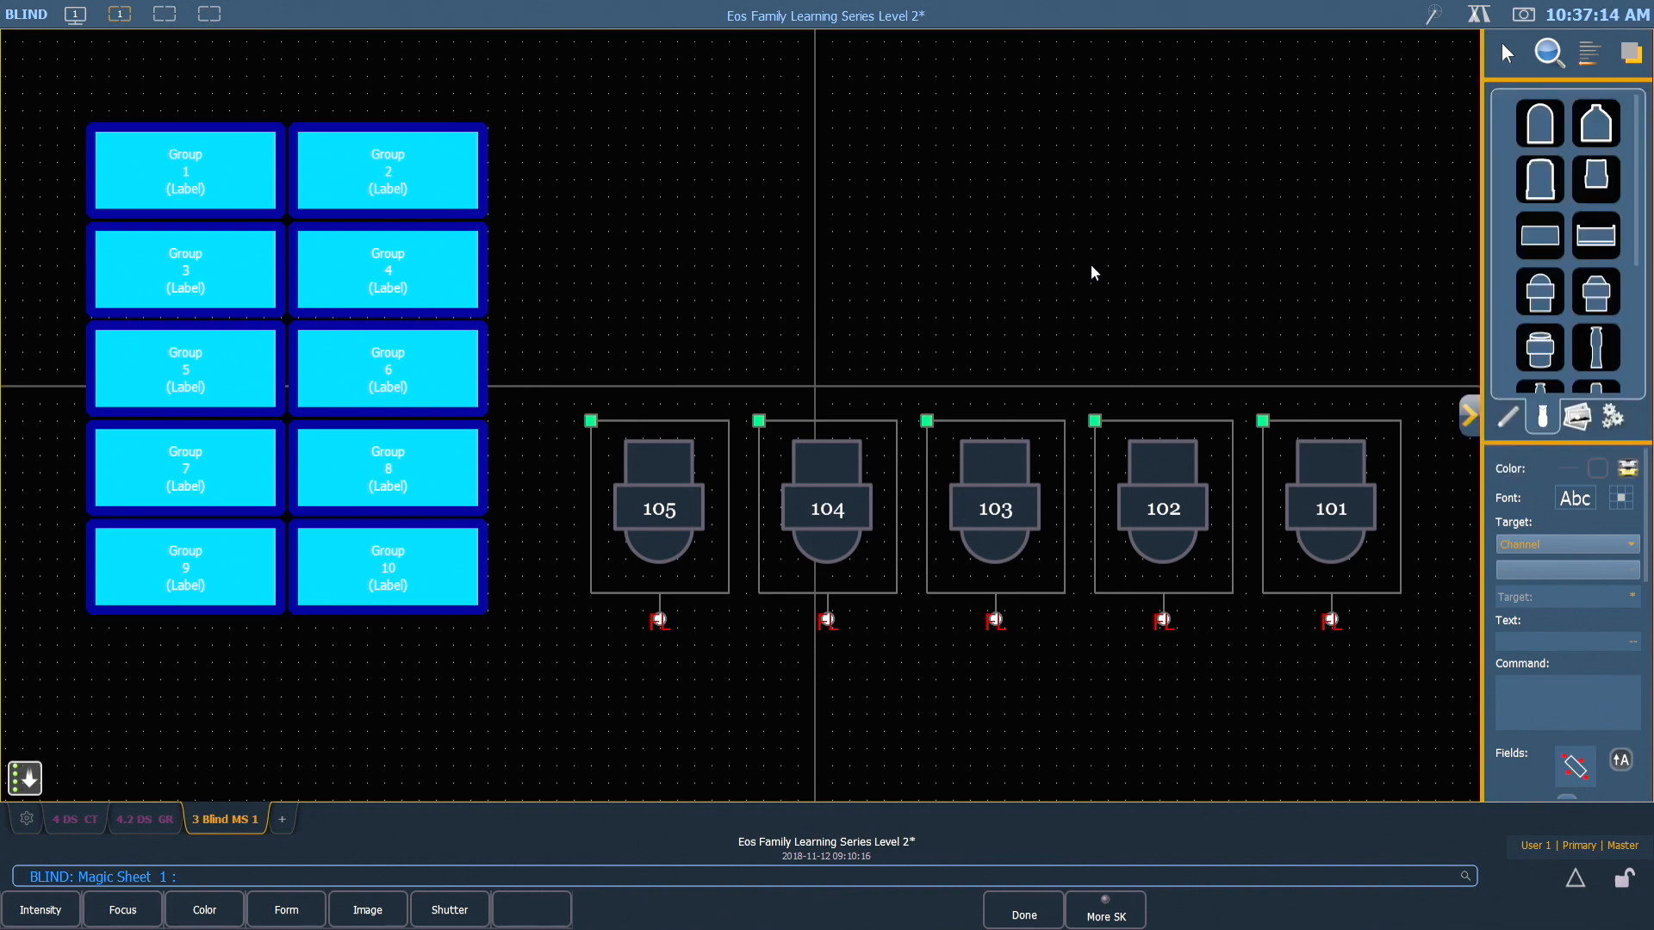